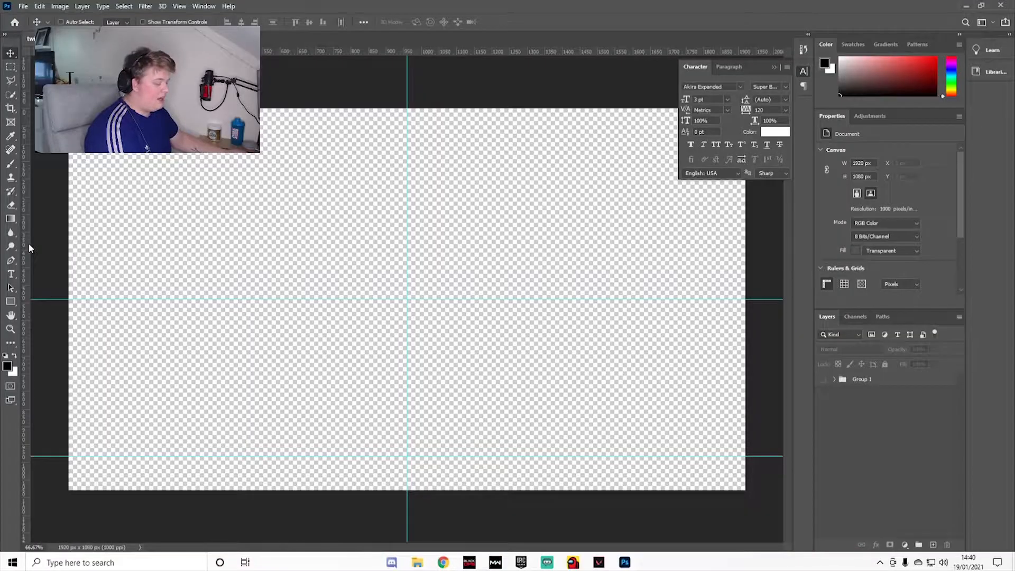
Step: Place a horizontal guide about 107 px above the lowest guide and collapse the character settings
key(ctrl+r)
key(ctrl+r)
key(ctrl+r)
key(ctrl+r)
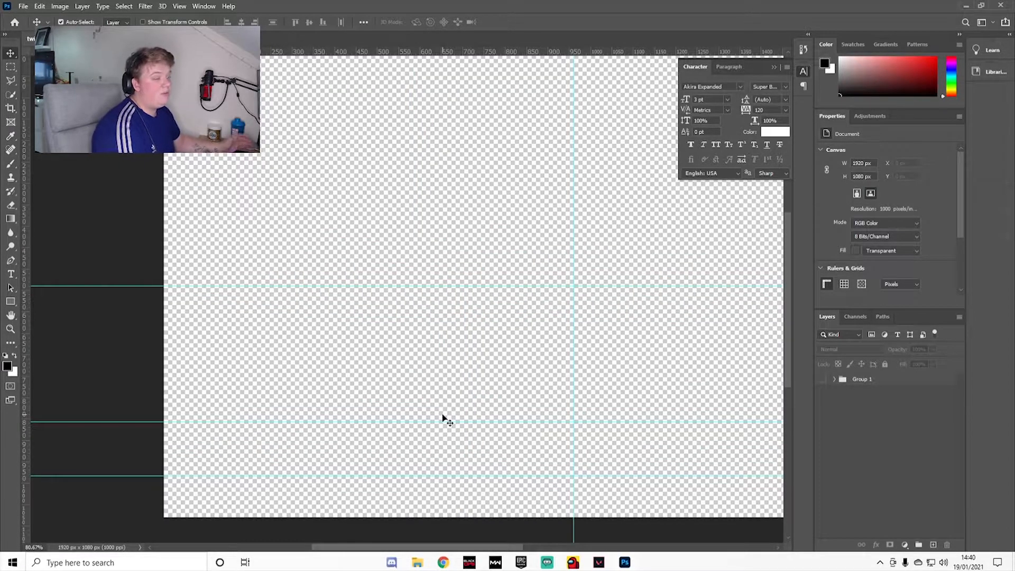
drag(406, 422, 413, 417)
scroll(400, 375, down, 3)
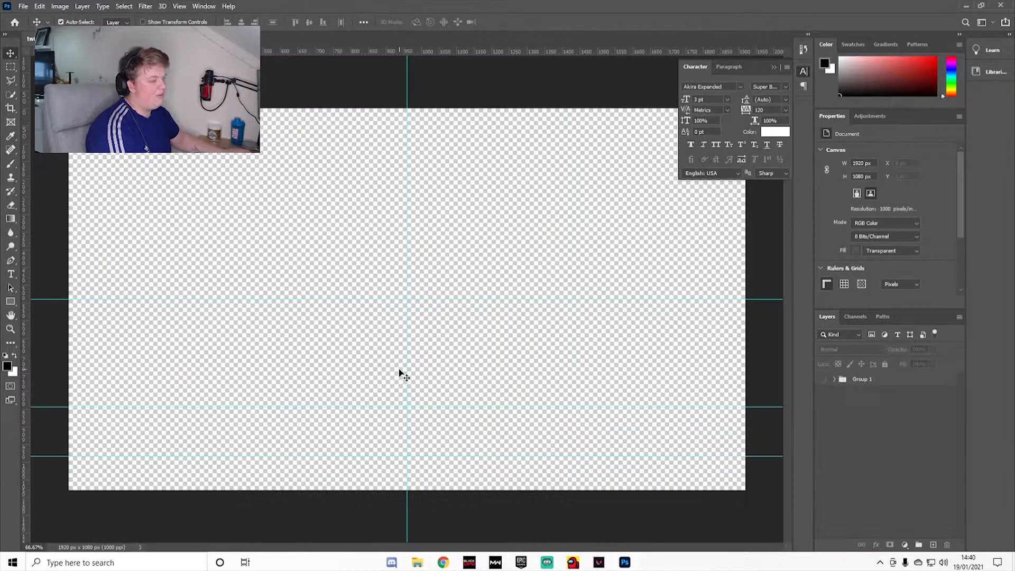
drag(233, 398, 249, 410)
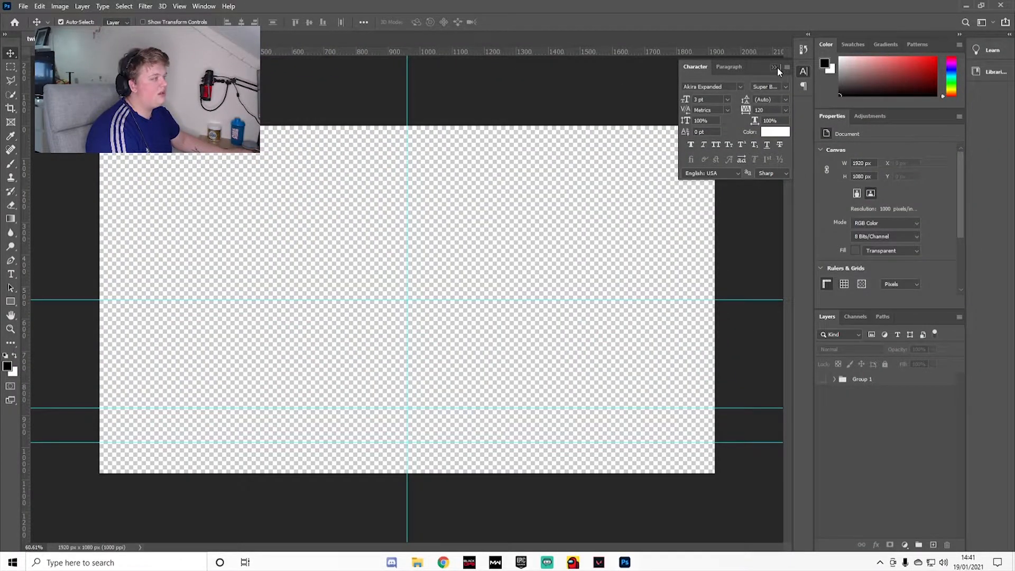
click(776, 67)
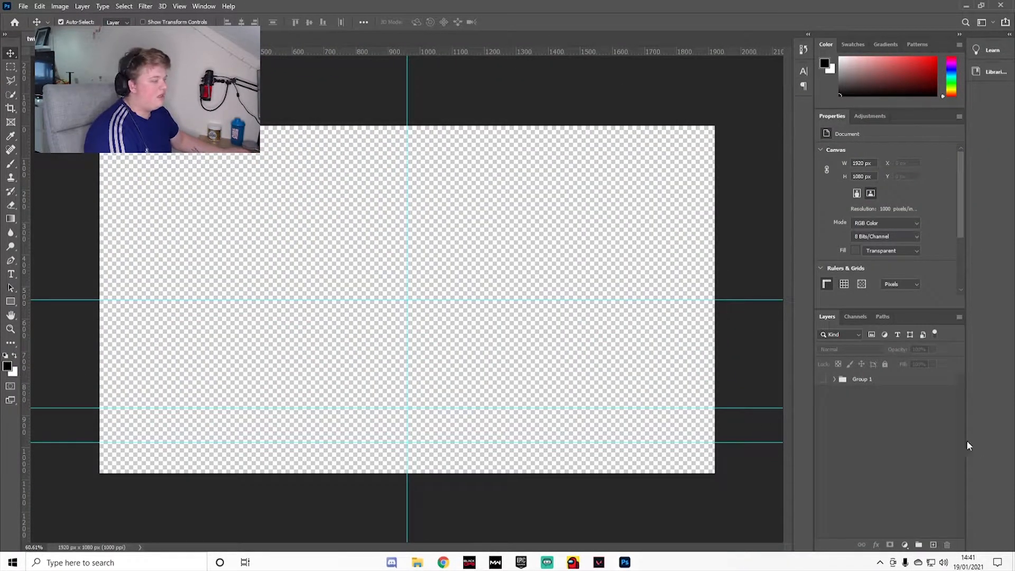
Step: Add a layer and draw a black circle about 105 px wide between the two lower guides, near the canvas's lower-left corner
click(933, 544)
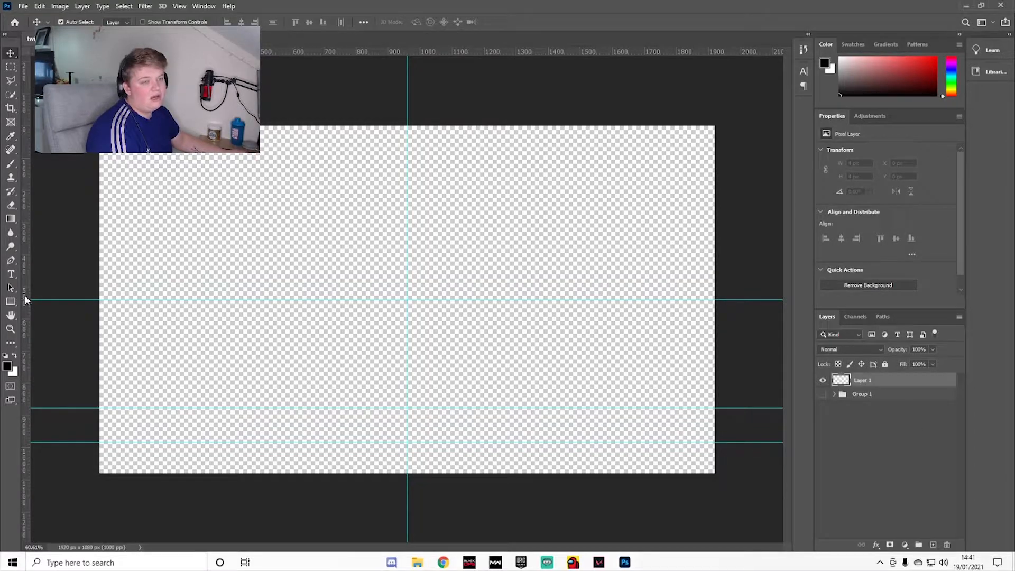
right_click(10, 301)
click(45, 322)
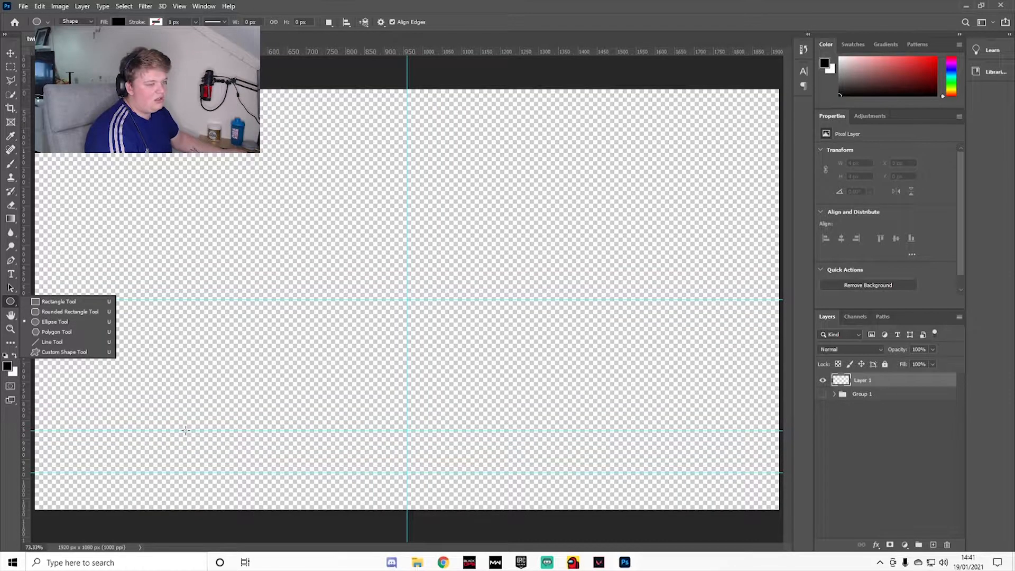
mouse_move(181, 428)
mouse_down()
mouse_move(172, 431)
mouse_move(338, 472)
mouse_move(201, 451)
mouse_move(200, 433)
mouse_move(183, 432)
mouse_up()
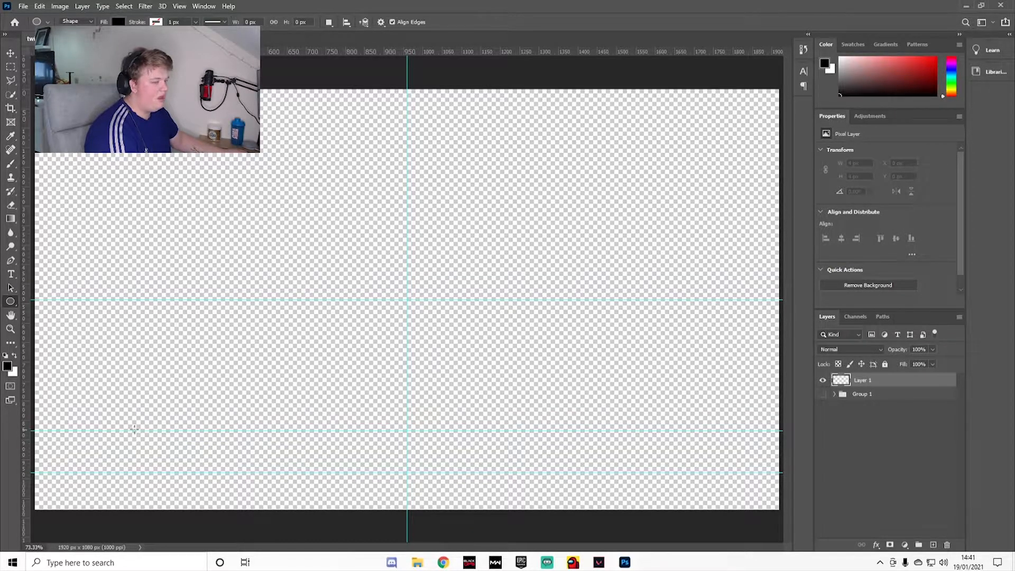
scroll(133, 431, up, 2)
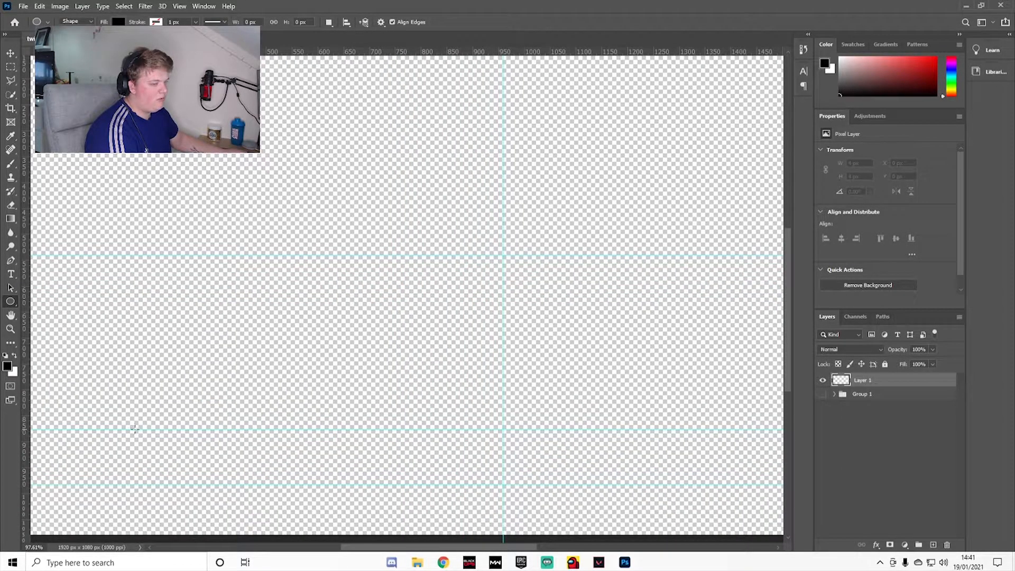
drag(135, 430, 190, 485)
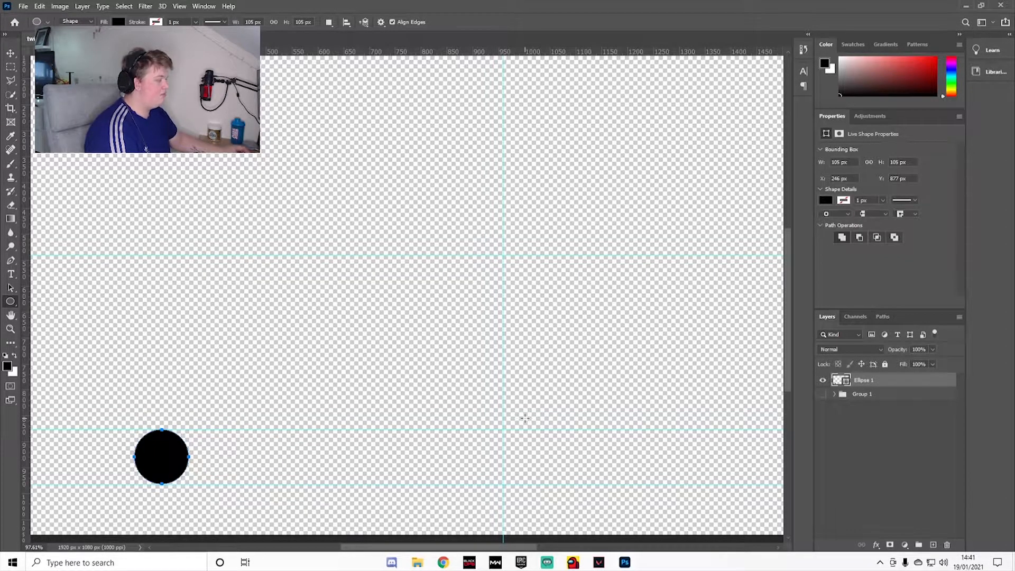
Step: Duplicate the circle and move the copy horizontally to the right, to about X 612 px
click(11, 53)
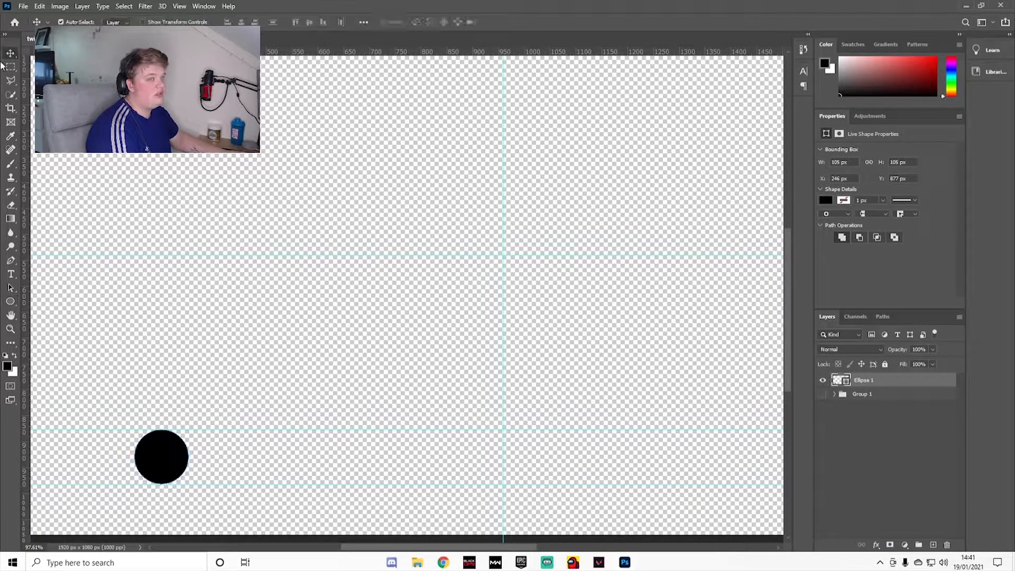
key(ctrl)
key(ctrl+j)
drag(171, 460, 360, 461)
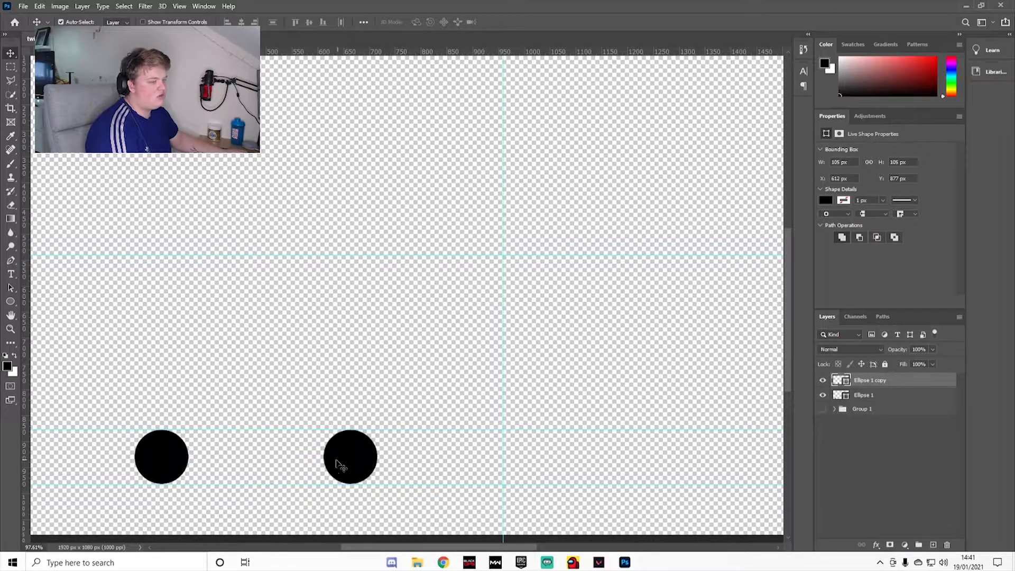
scroll(298, 462, down, 3)
scroll(265, 455, down, 2)
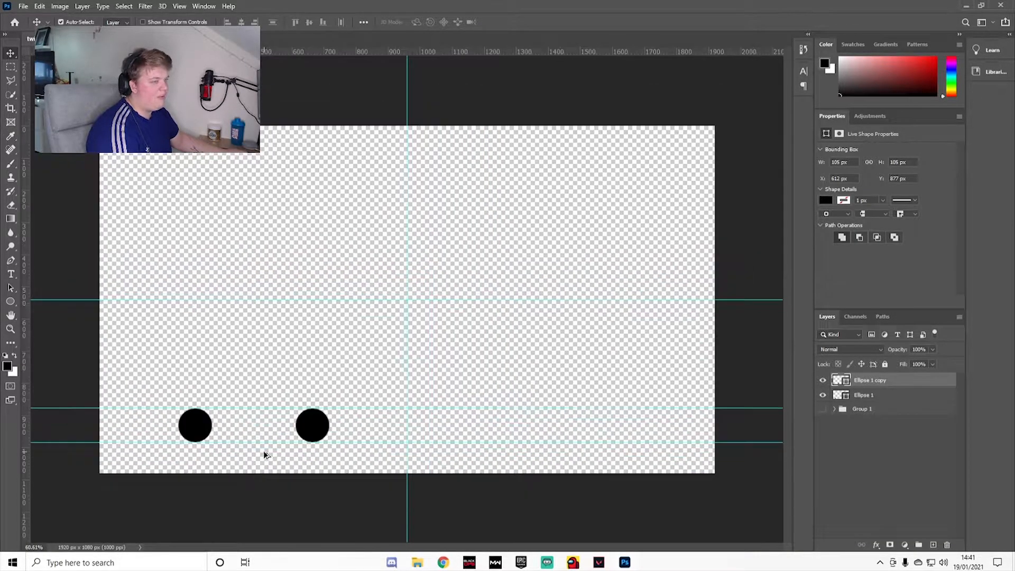
Step: Select the first circle and place a vertical guide through its centre
scroll(251, 442, up, 1)
click(174, 437)
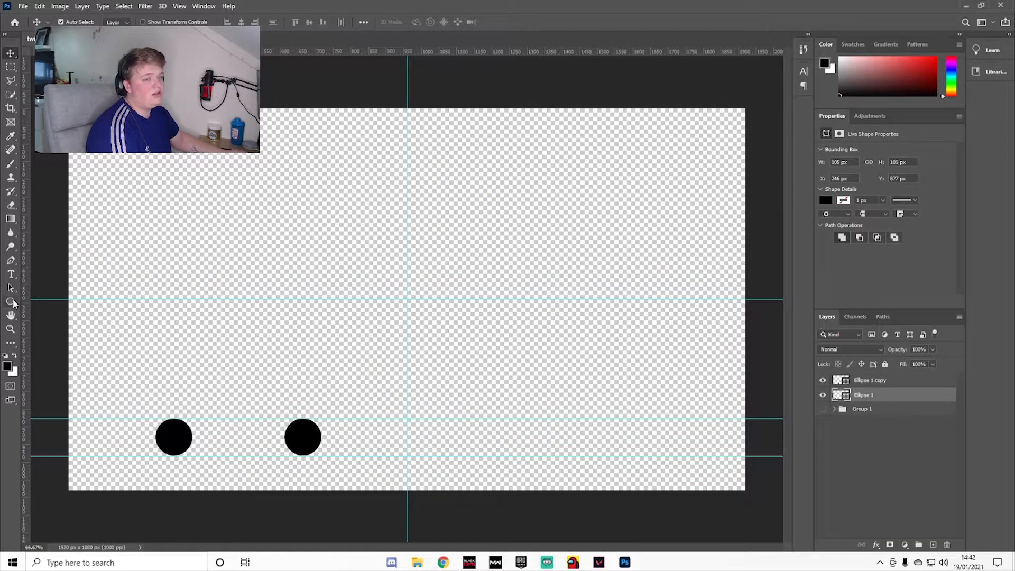
right_click(12, 300)
click(58, 299)
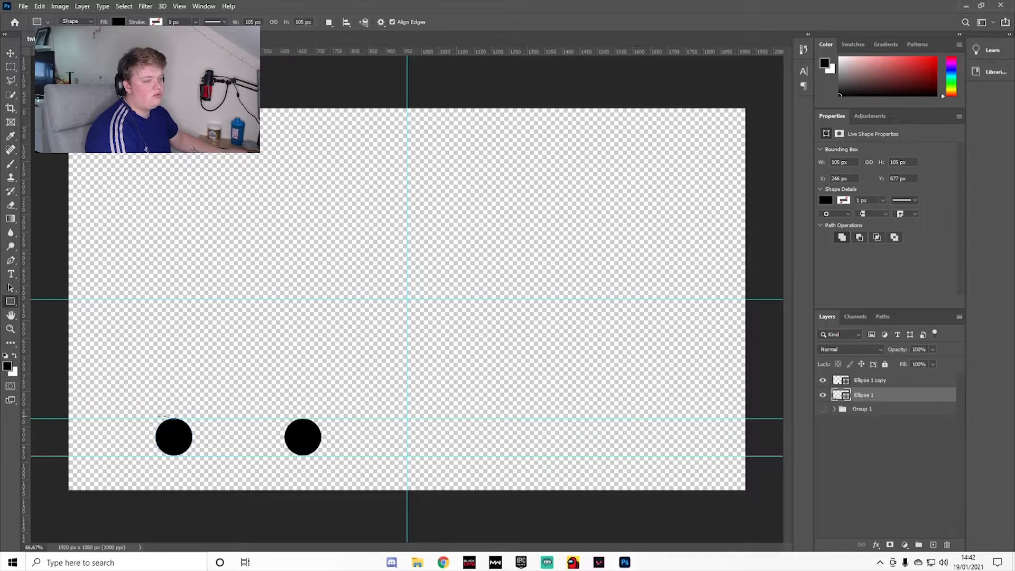
scroll(162, 416, up, 4)
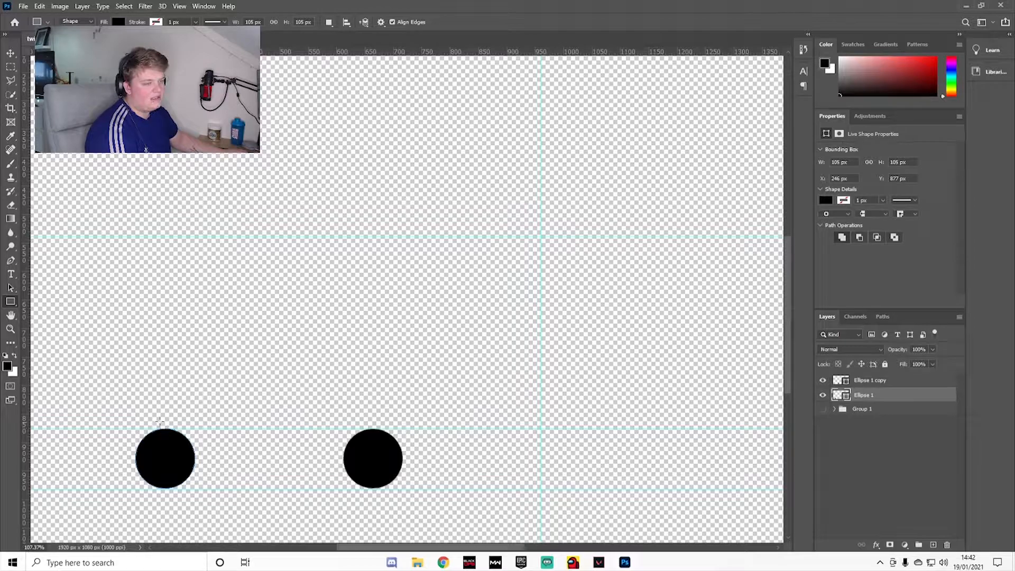
key(v)
drag(28, 322, 166, 365)
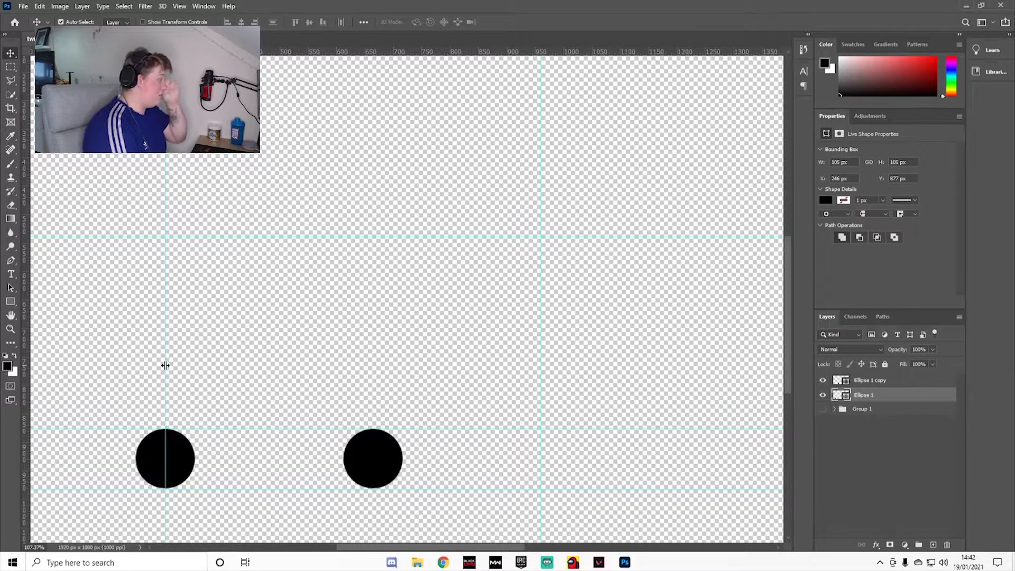
Step: Draw a black rectangle about 366 × 107 px between the centres of the two circles to form a pill shape
scroll(158, 415, up, 1)
click(12, 304)
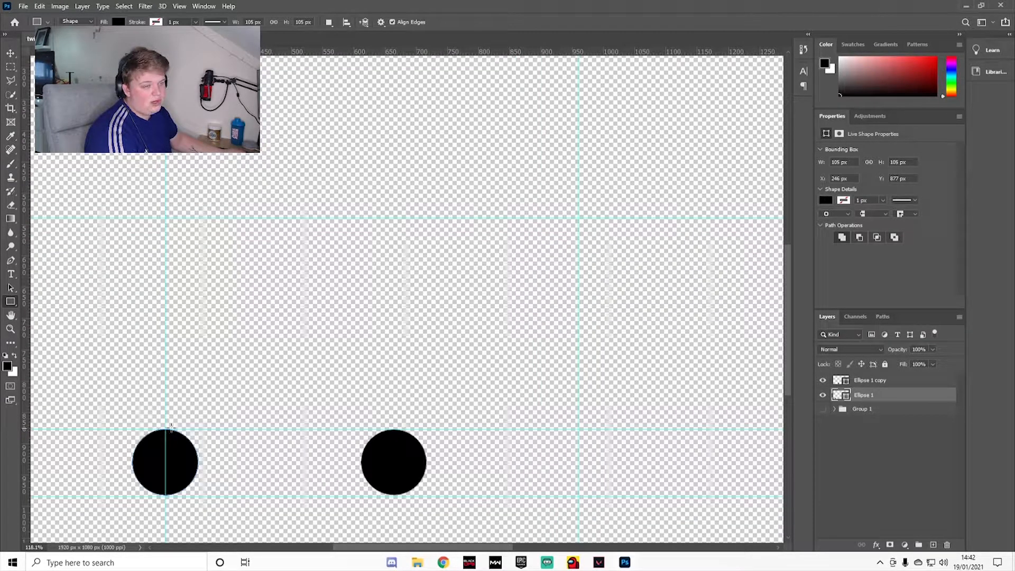
drag(165, 427, 393, 496)
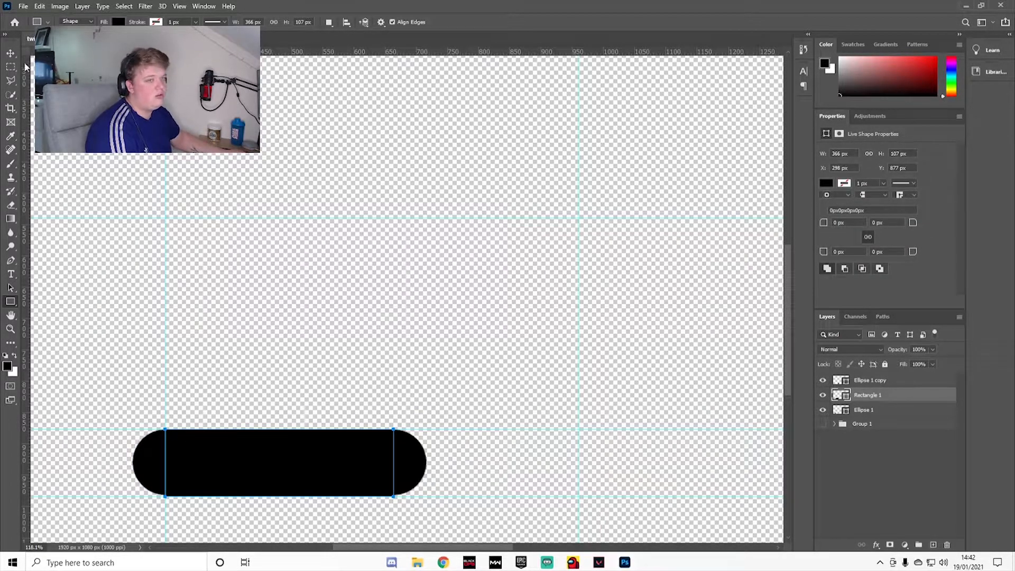
key(v)
Step: Reduce the rectangle's height to 105 px from its lower edge so it lines up with the circles
scroll(277, 485, up, 3)
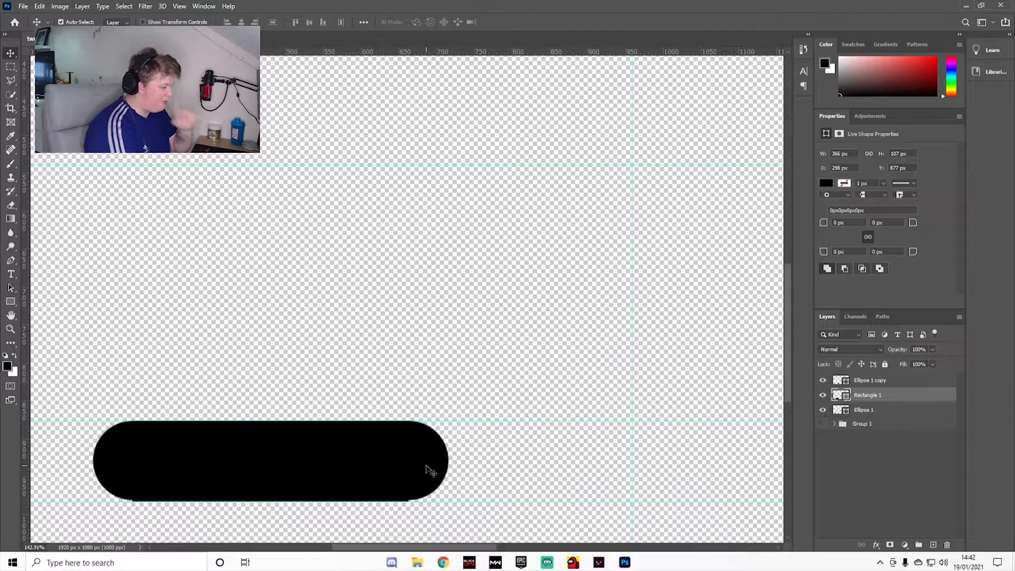
scroll(410, 493, up, 3)
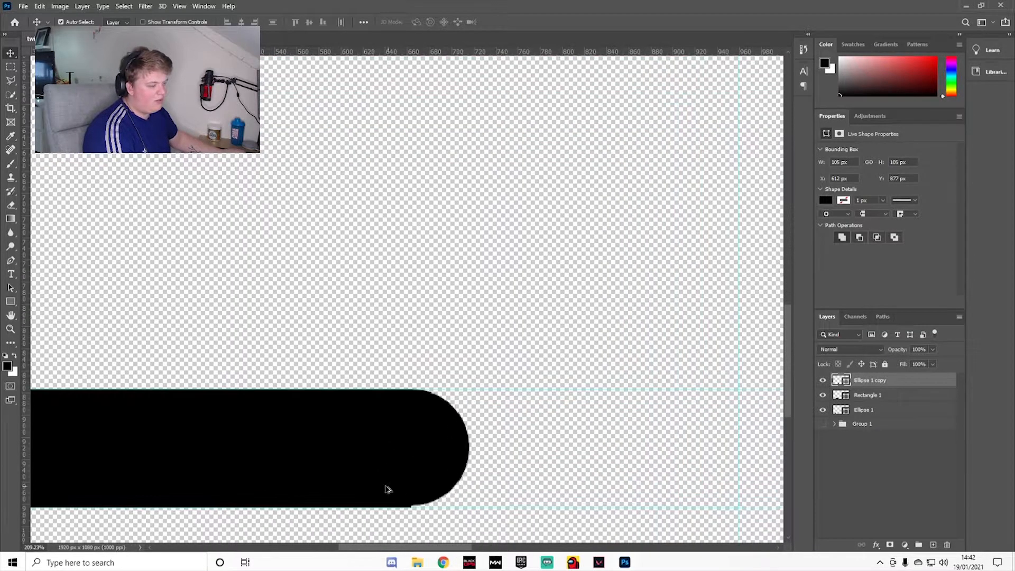
key(ctrl+t)
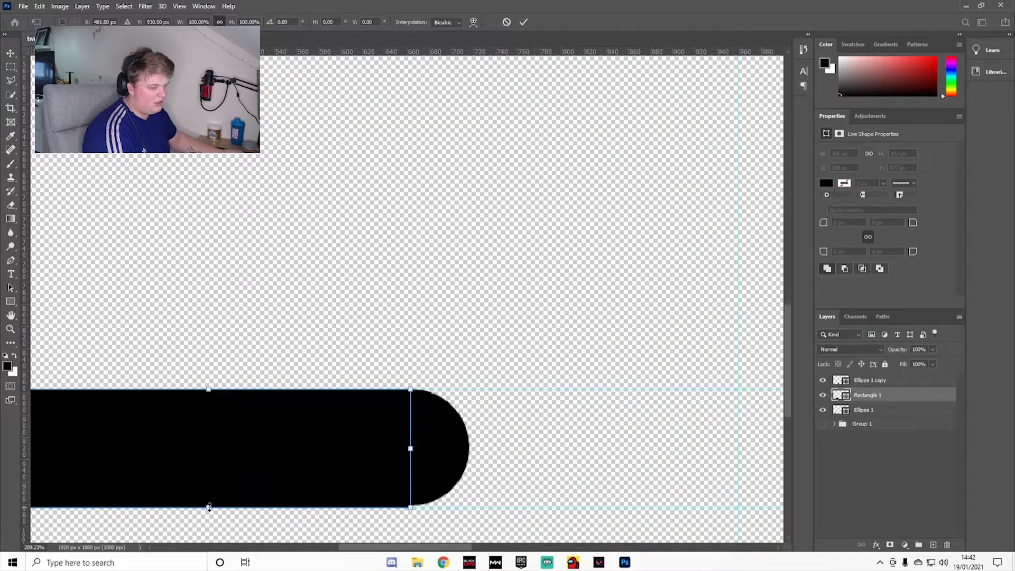
drag(209, 506, 208, 505)
key(Return)
key(ctrl+0)
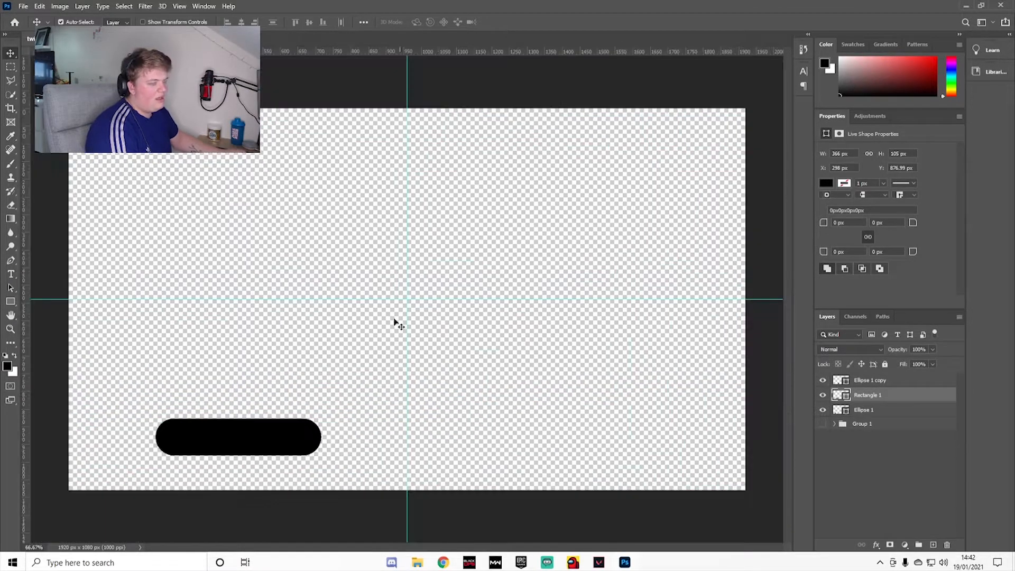
Step: Merge the two ellipse layers and the rectangle layer into one shape and rasterize it
click(876, 408)
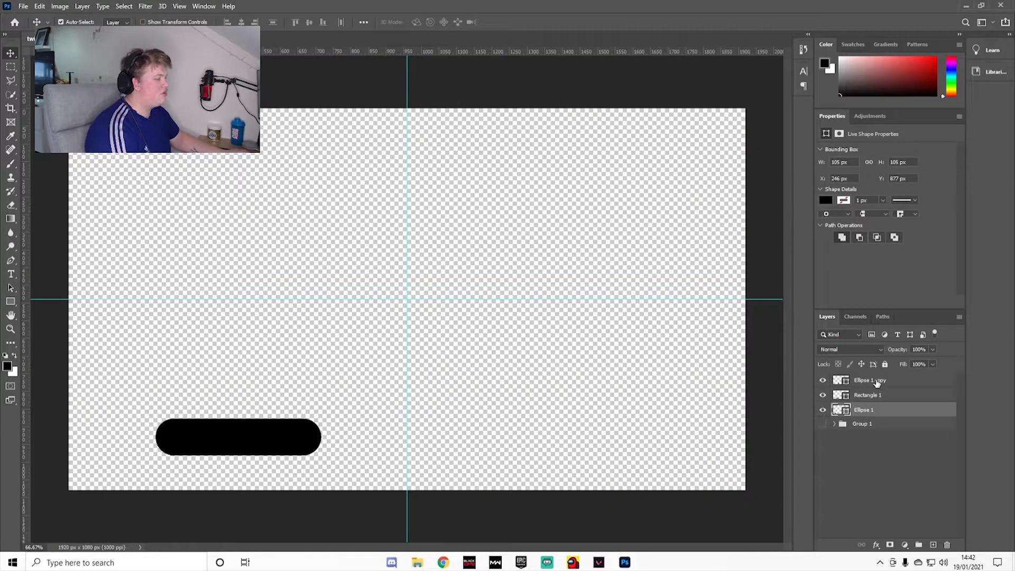
shift+click(876, 382)
right_click(873, 402)
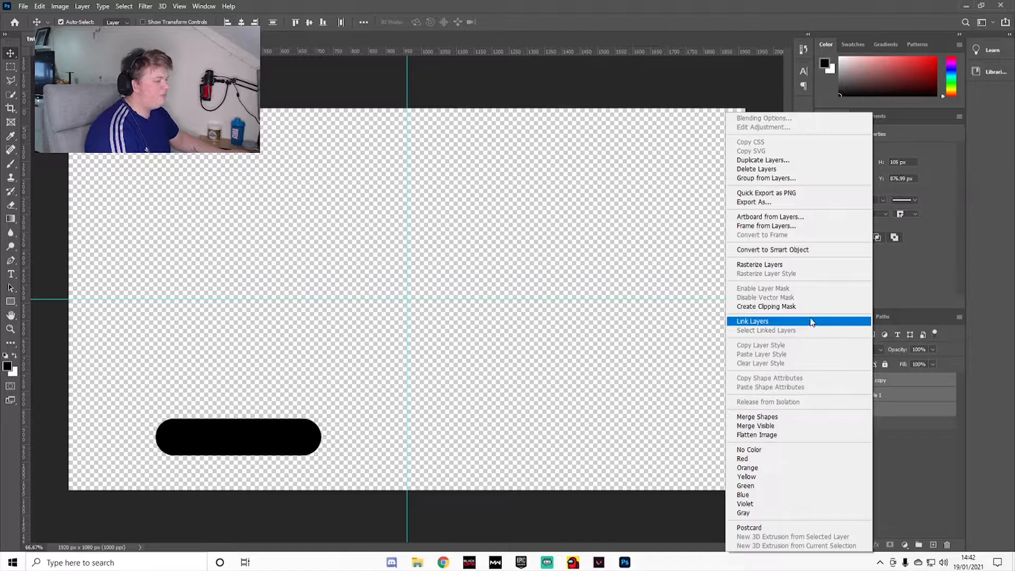
click(779, 421)
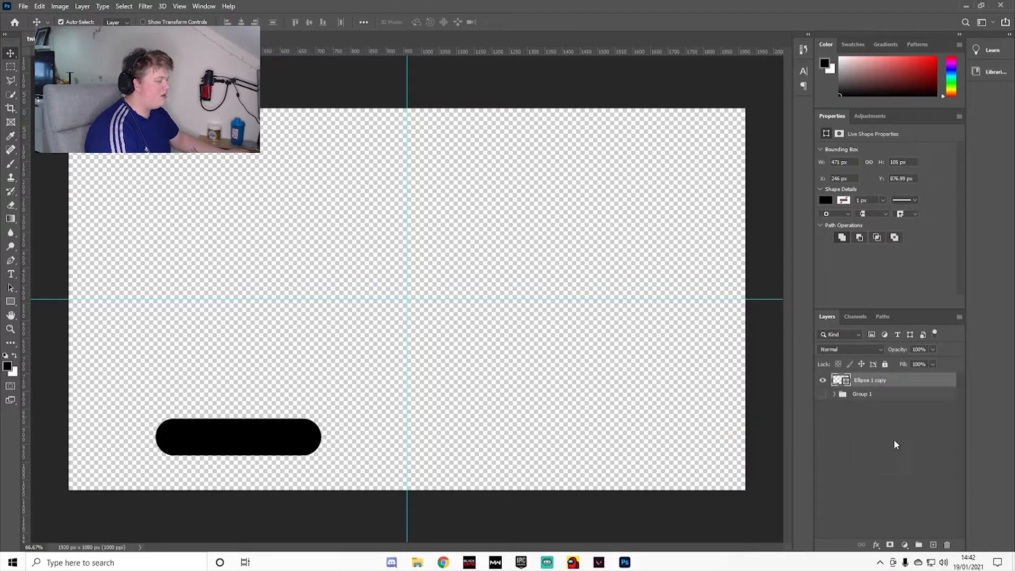
right_click(870, 382)
click(791, 264)
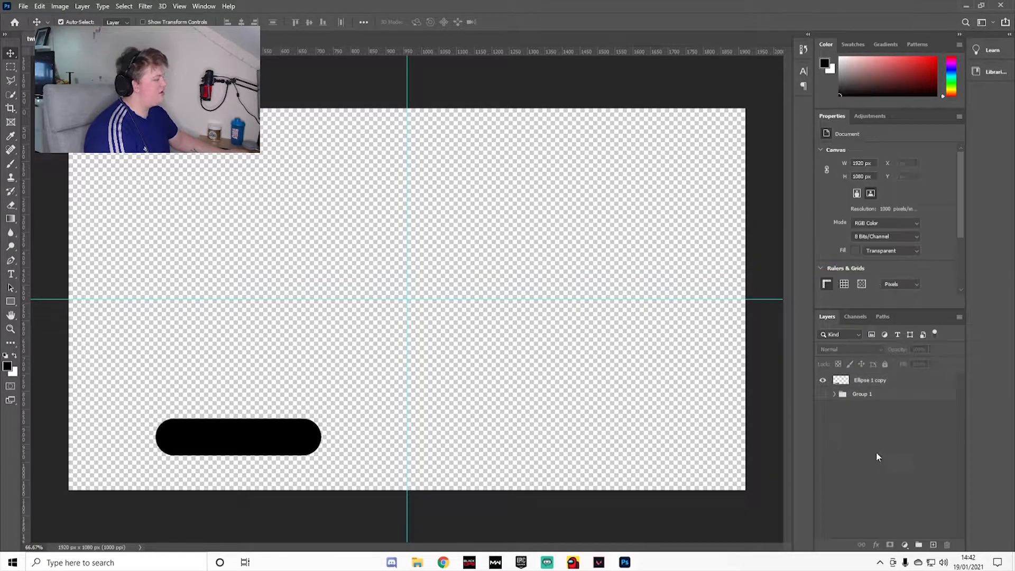
Step: Move the pill to about X 168 px, Y 889 px and apply a white Color Overlay to it
drag(264, 442, 244, 439)
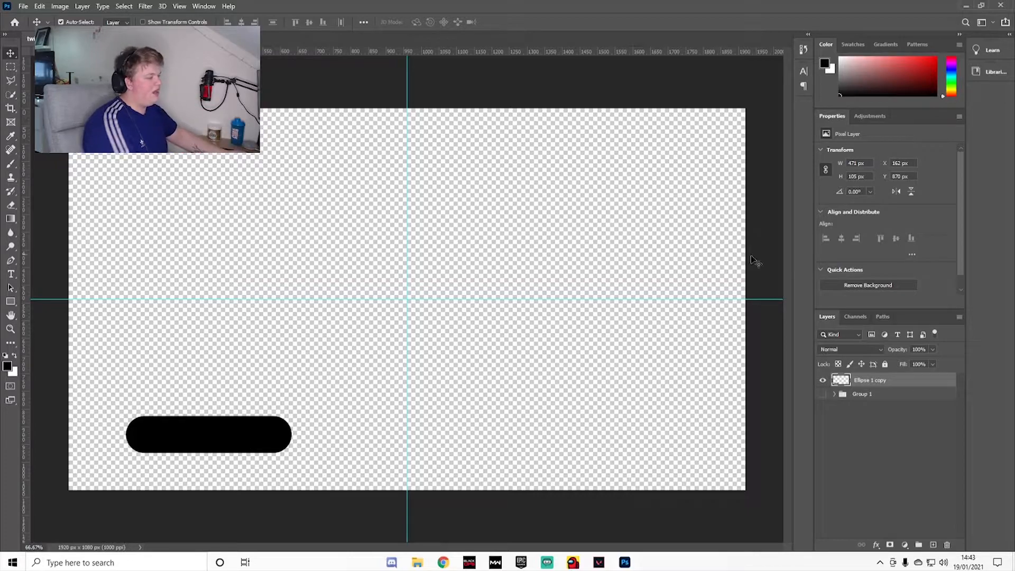
drag(210, 448, 212, 455)
right_click(868, 386)
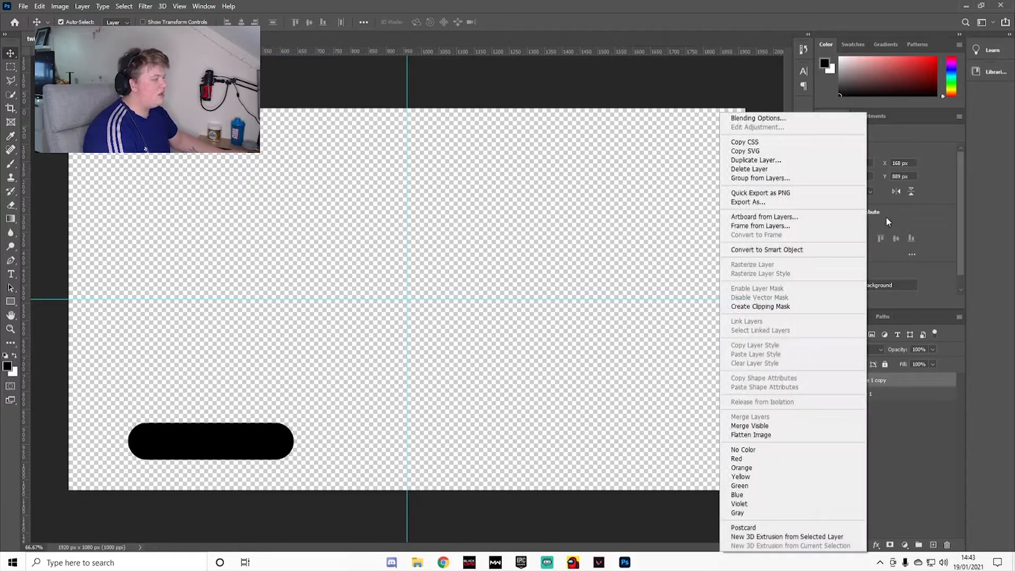
click(804, 112)
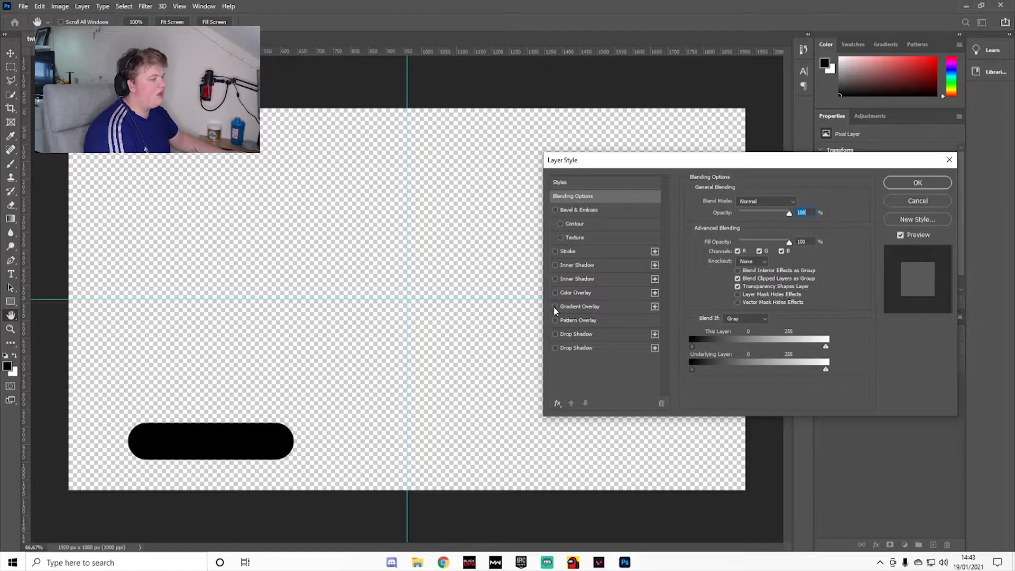
click(555, 293)
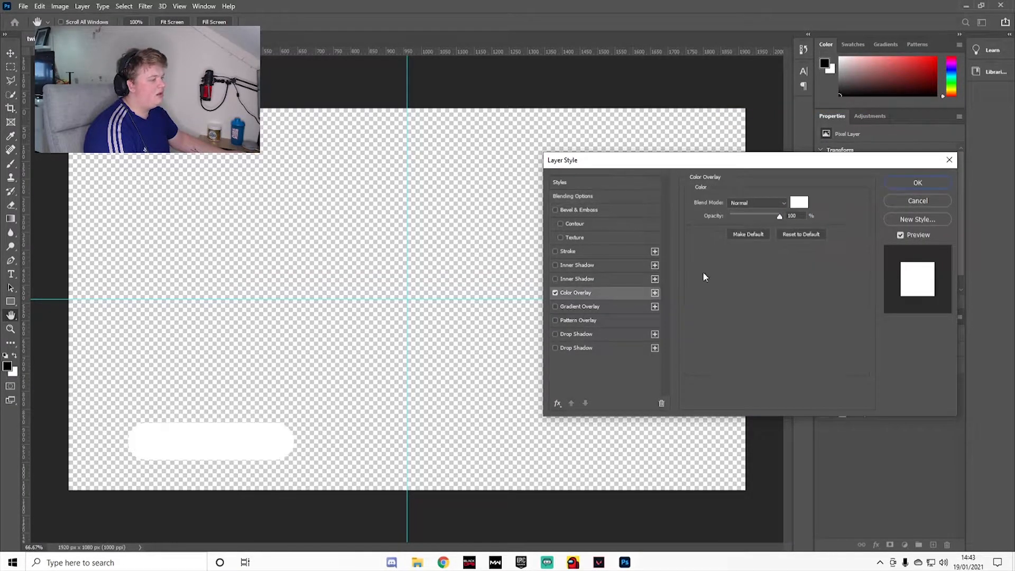
click(796, 202)
click(930, 200)
click(944, 185)
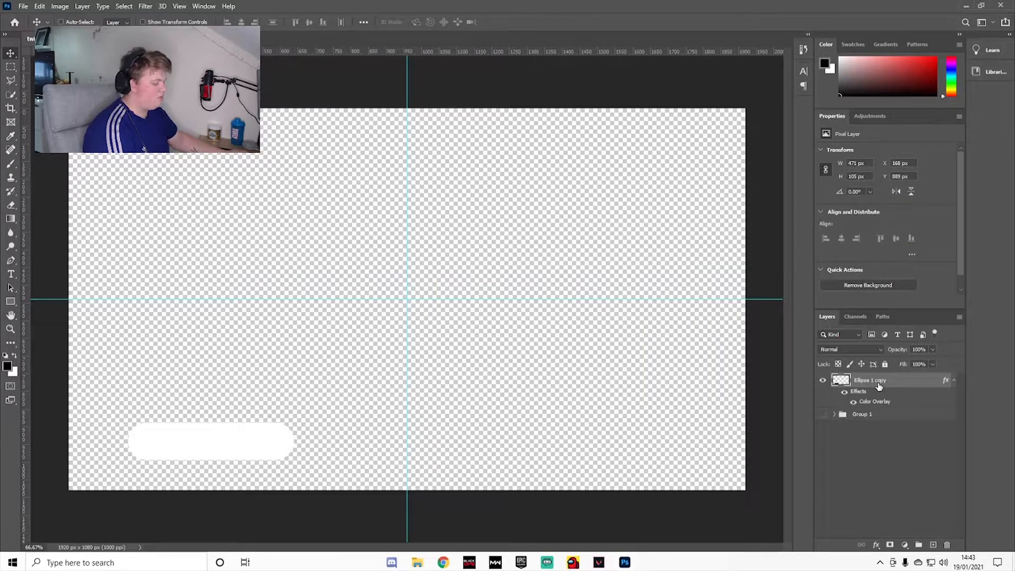
Step: Place a copy of the white pill directly above it at about Y 727 px and change the copy's Color Overlay to light blue
key(ctrl+j)
drag(241, 438, 242, 381)
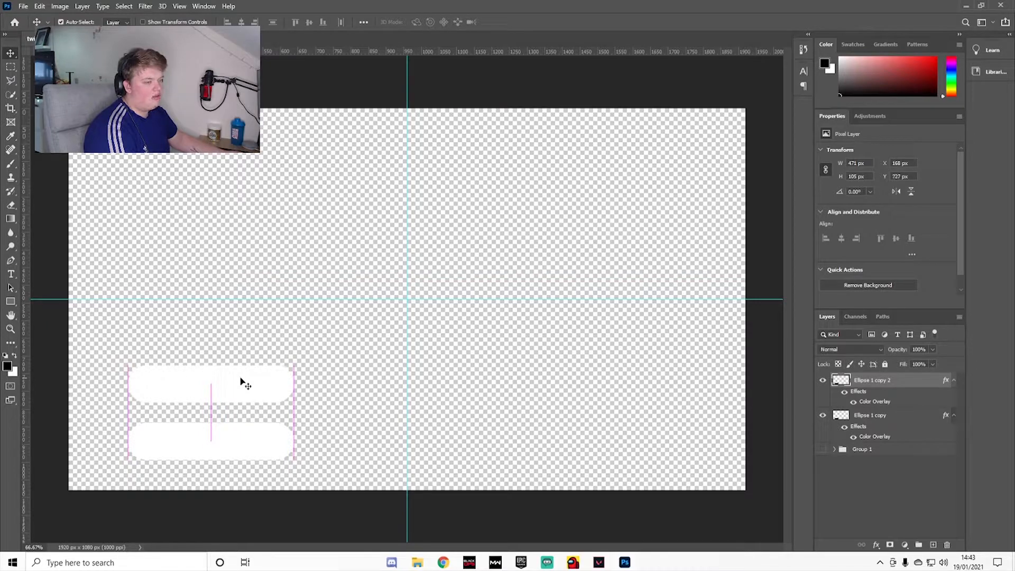
right_click(879, 378)
click(824, 119)
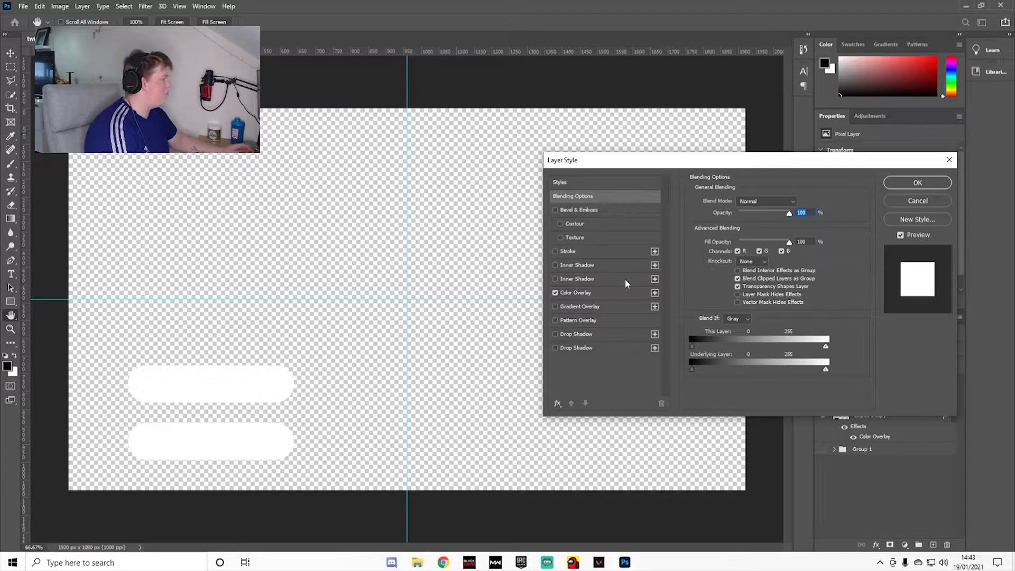
click(645, 292)
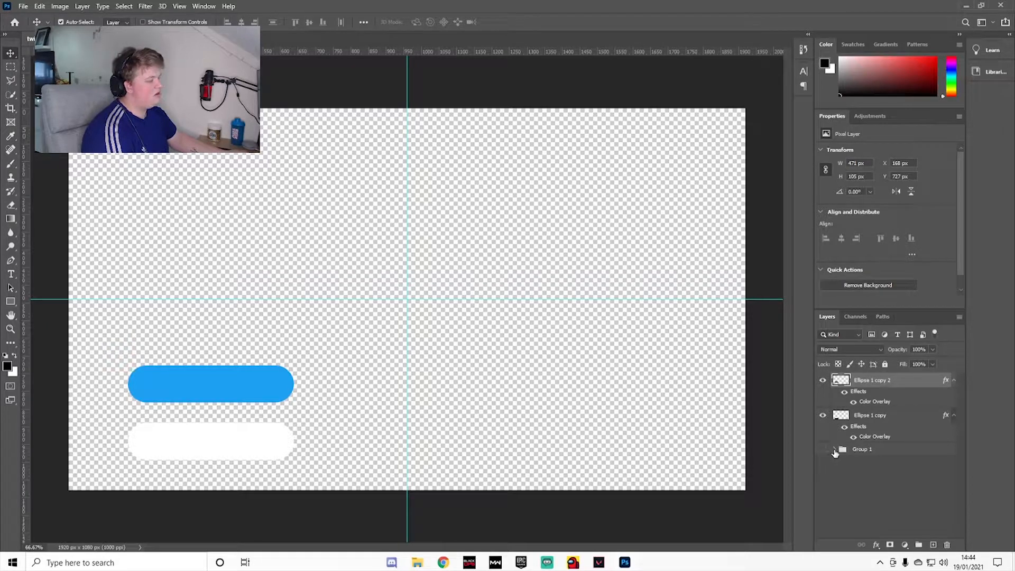
Step: Bring the Twitter logo layer "Logo — FIXED" out of Group 1 to the front of the layer stack
click(834, 451)
scroll(846, 477, down, 1)
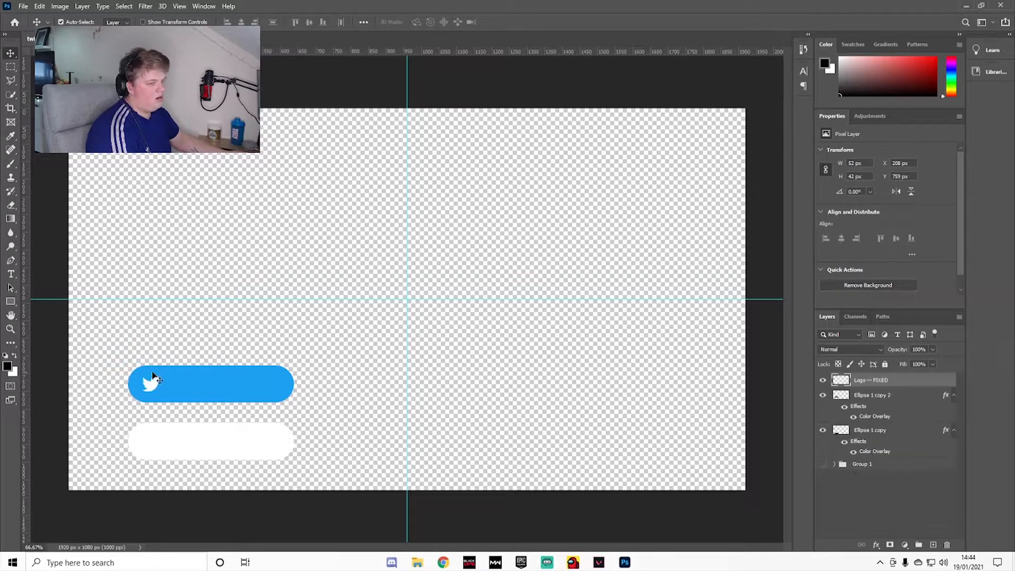
scroll(98, 400, up, 5)
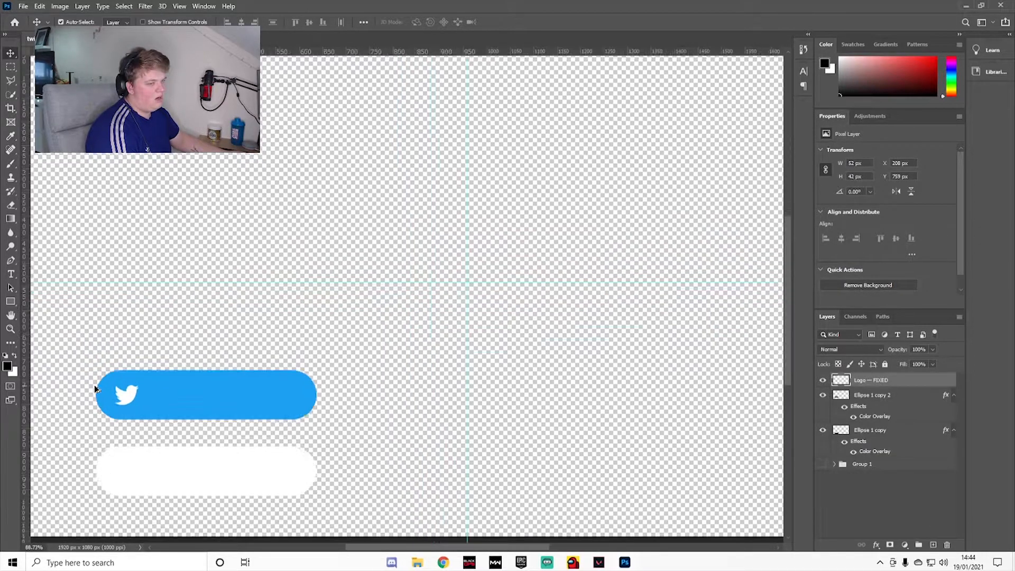
Step: Scale the Twitter logo up slightly and position it inside the left end of the blue pill
scroll(97, 403, up, 3)
key(ctrl+t)
drag(167, 406, 173, 410)
drag(161, 395, 162, 396)
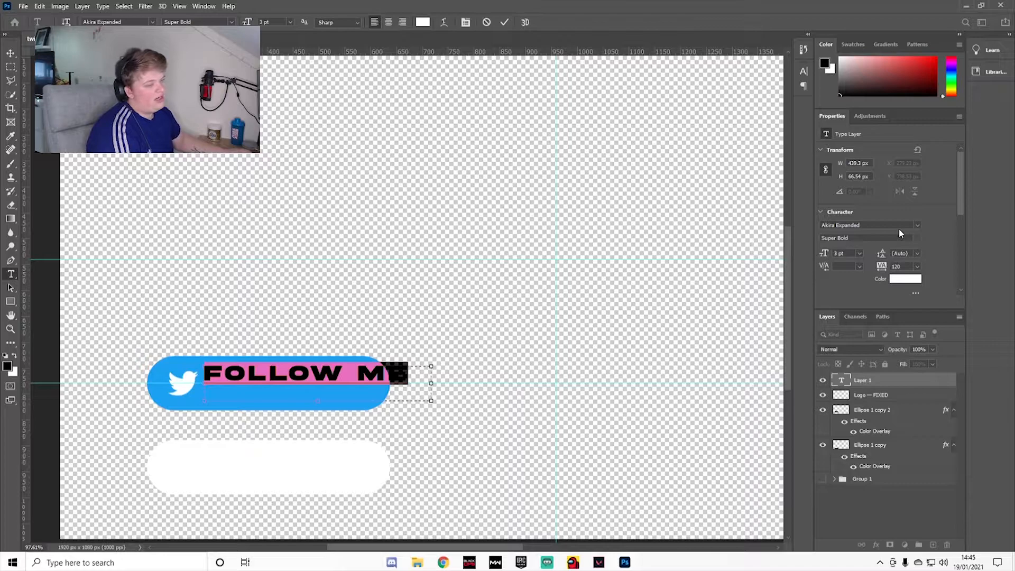
Step: Set the FOLLOW ME text in the a Big Deal font and centre it vertically on the blue pill beside the logo
click(916, 225)
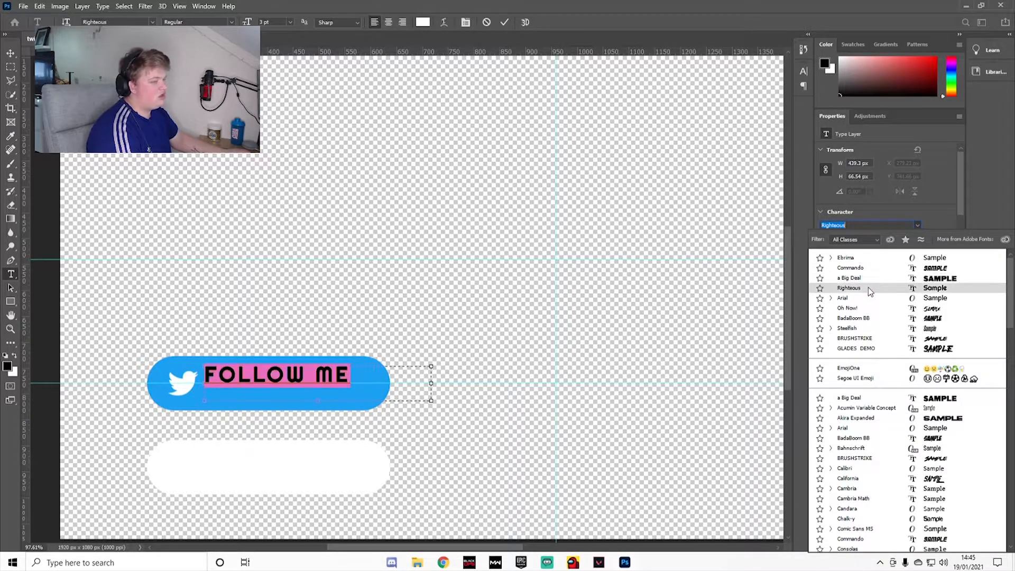
click(866, 278)
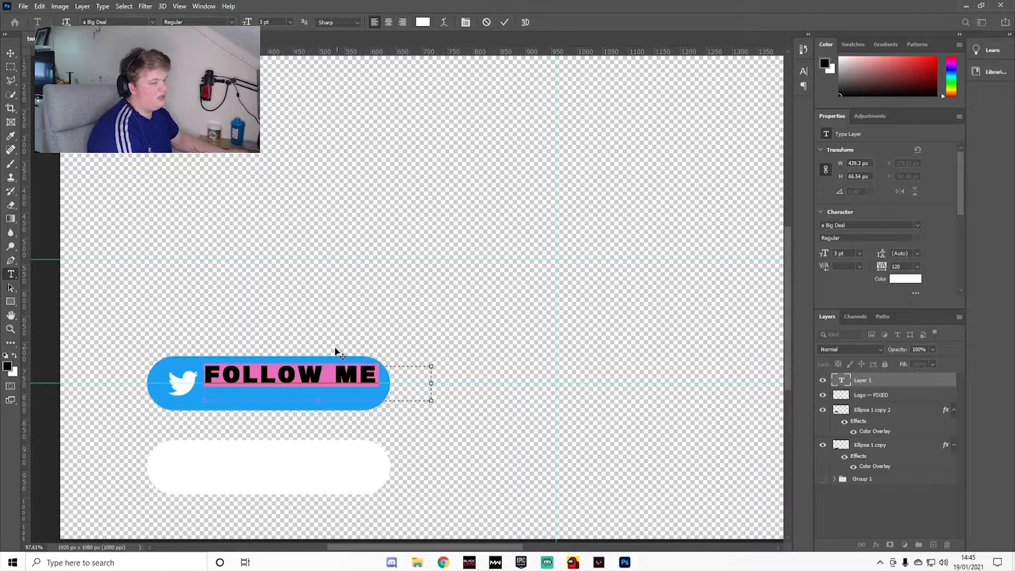
click(10, 54)
drag(294, 378, 289, 386)
scroll(286, 386, up, 8)
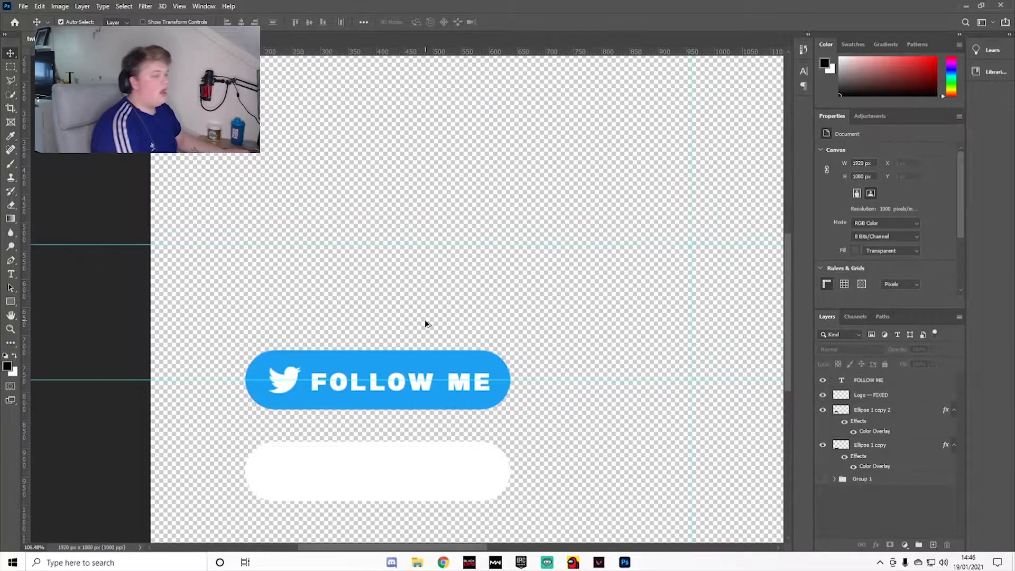
scroll(425, 307, down, 2)
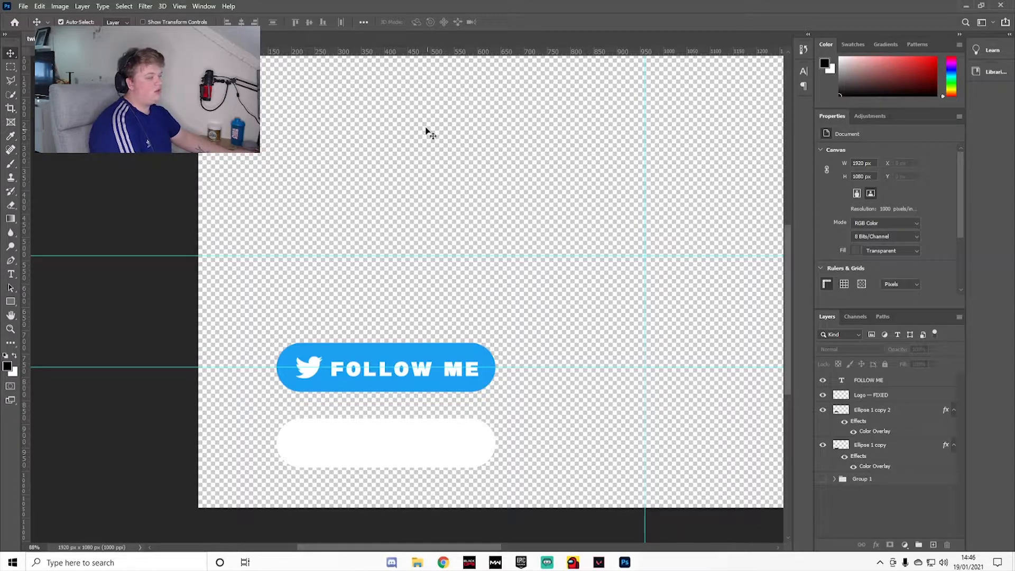
Step: Save the document as a Photoshop file named twitter pop up tutorial
click(24, 6)
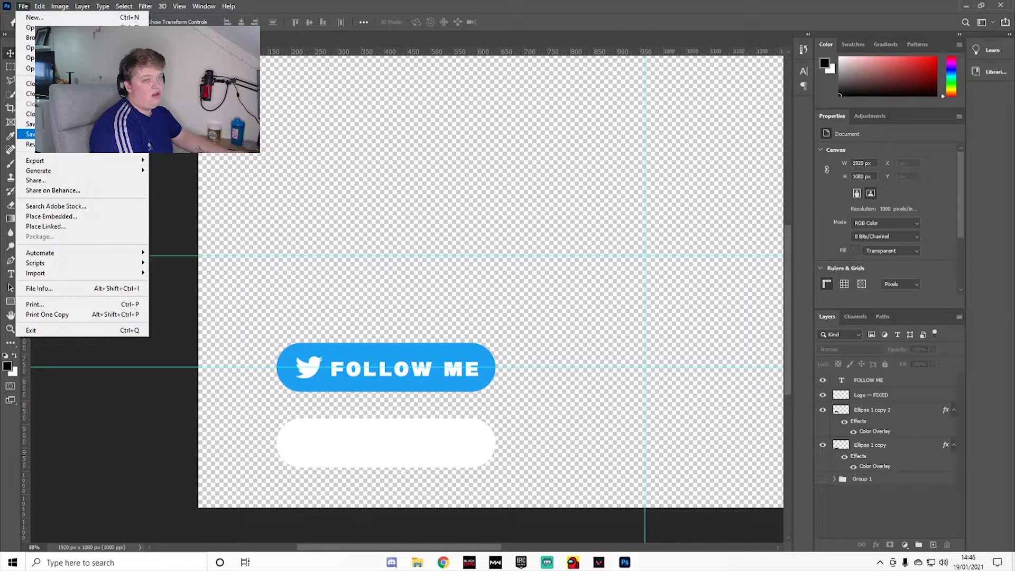
click(43, 127)
click(575, 371)
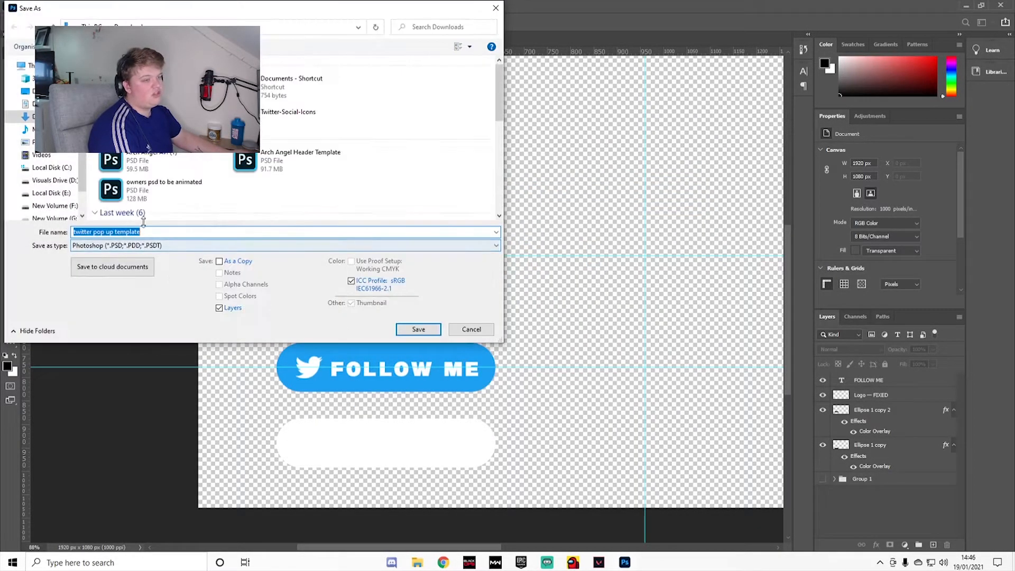
click(160, 232)
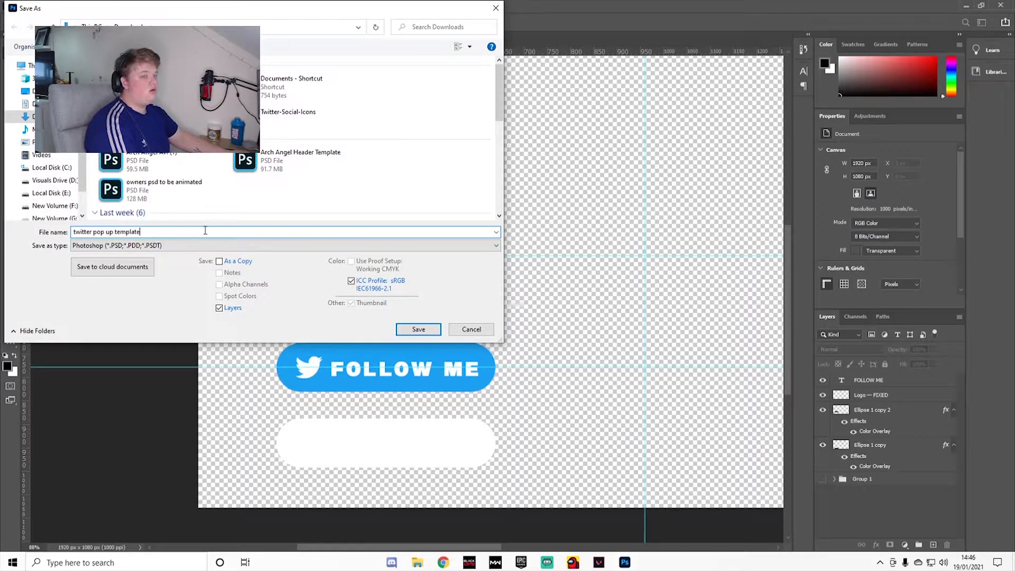
text(tutoria)
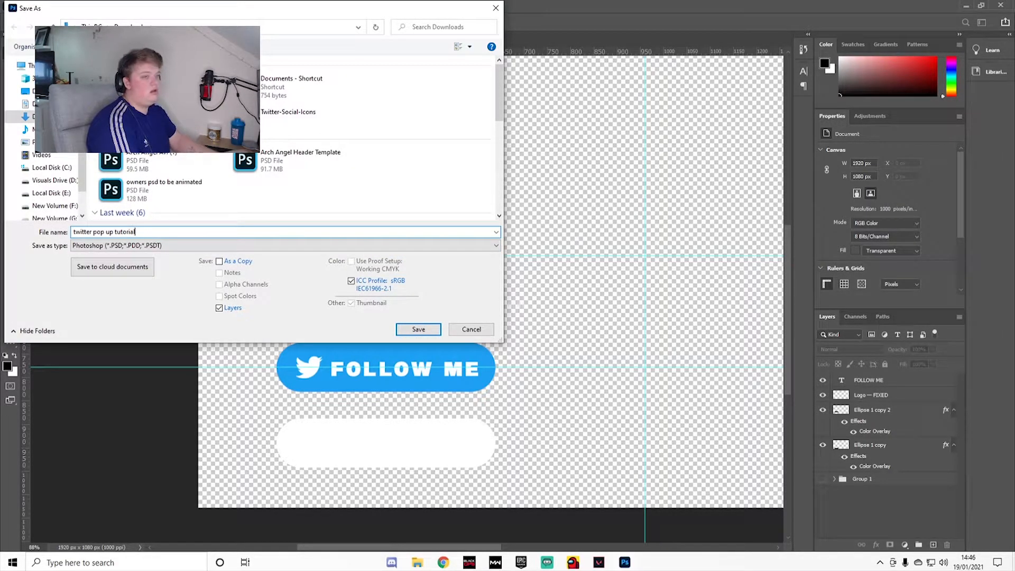
click(418, 328)
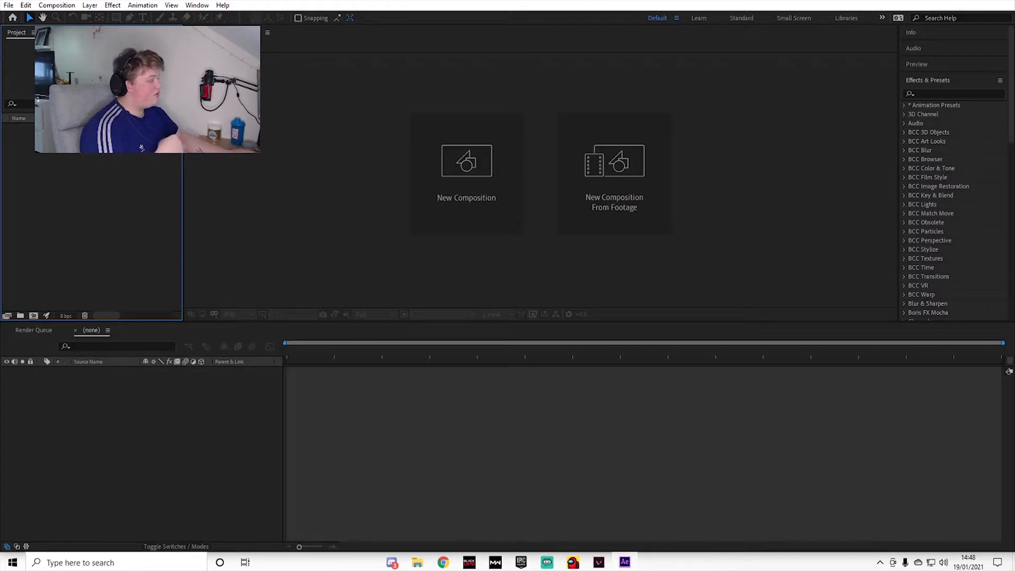
Step: In After Effects, import twitter pop up tutorial.psd as Composition - Retain Layer Sizes with editable layer styles and open its composition
drag(418, 164, 106, 210)
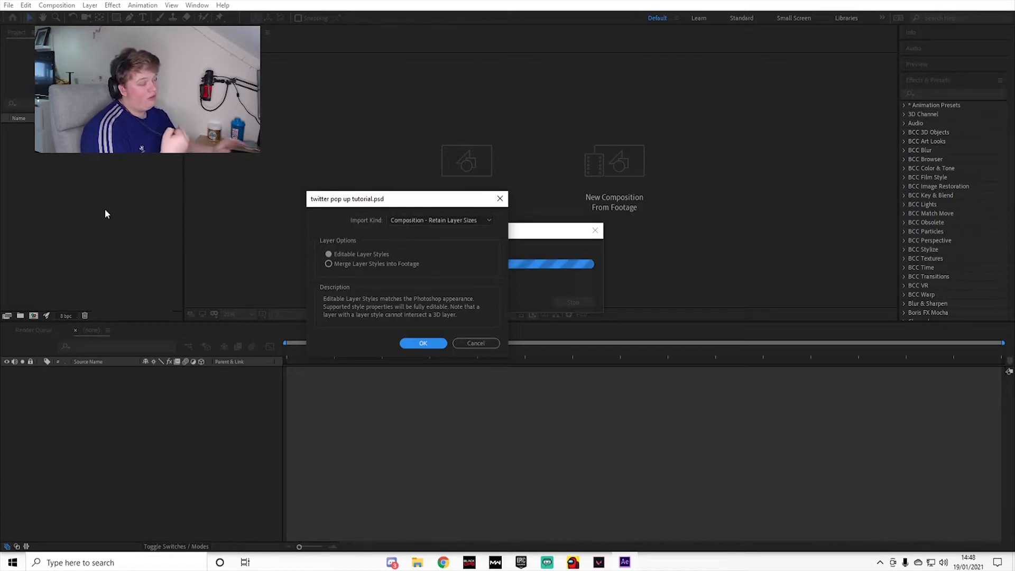
click(468, 220)
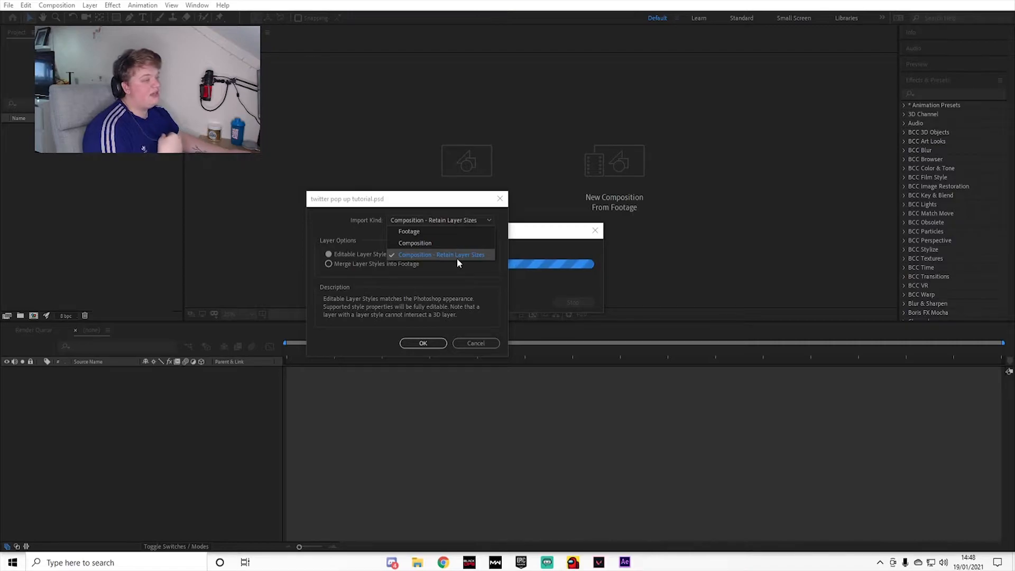
click(415, 255)
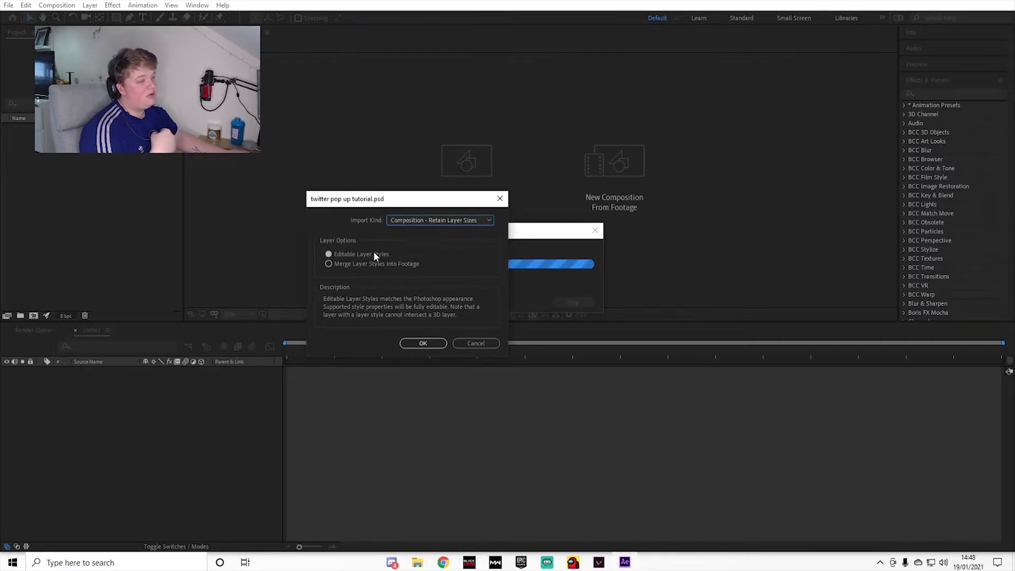
click(433, 348)
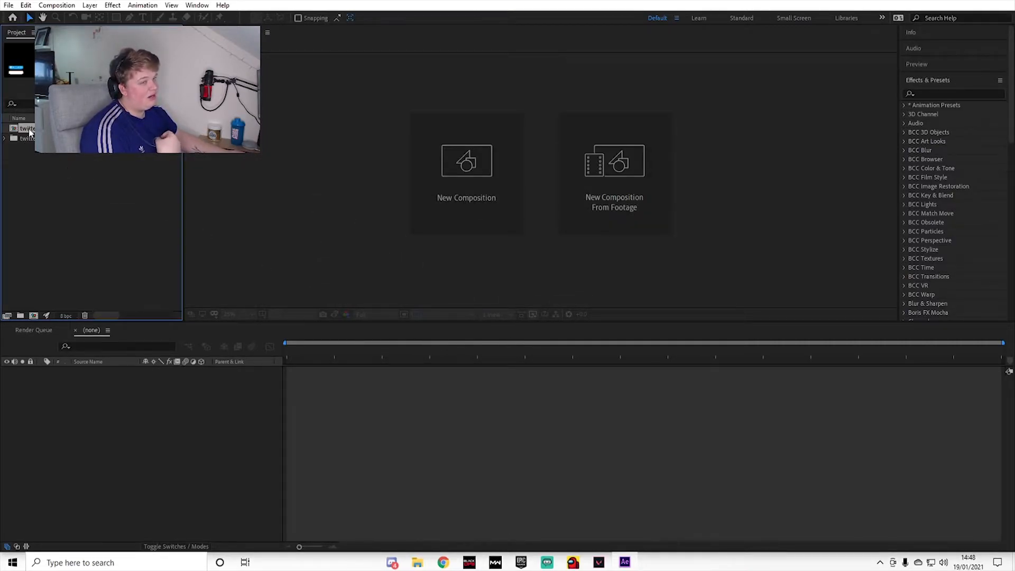
double_click(30, 129)
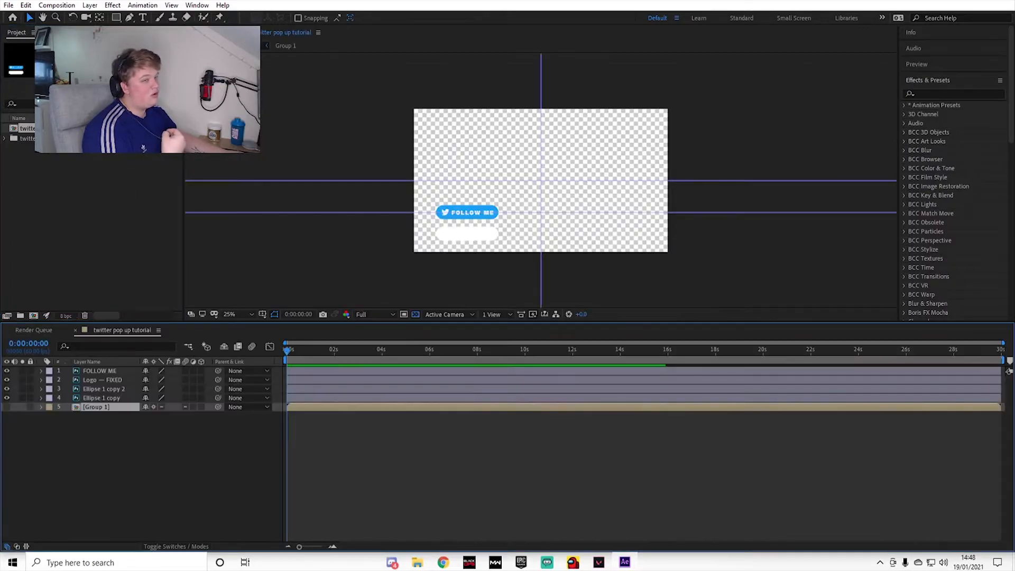
Step: End the work area at 0:00:11:59 and trim the composition to it
scroll(514, 239, up, 2)
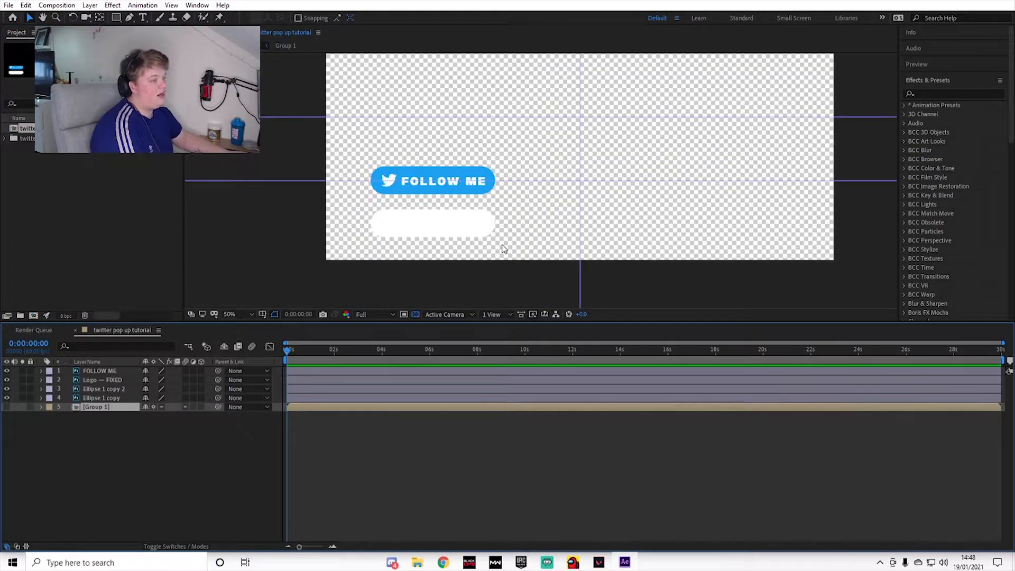
scroll(529, 225, down, 2)
scroll(591, 182, up, 2)
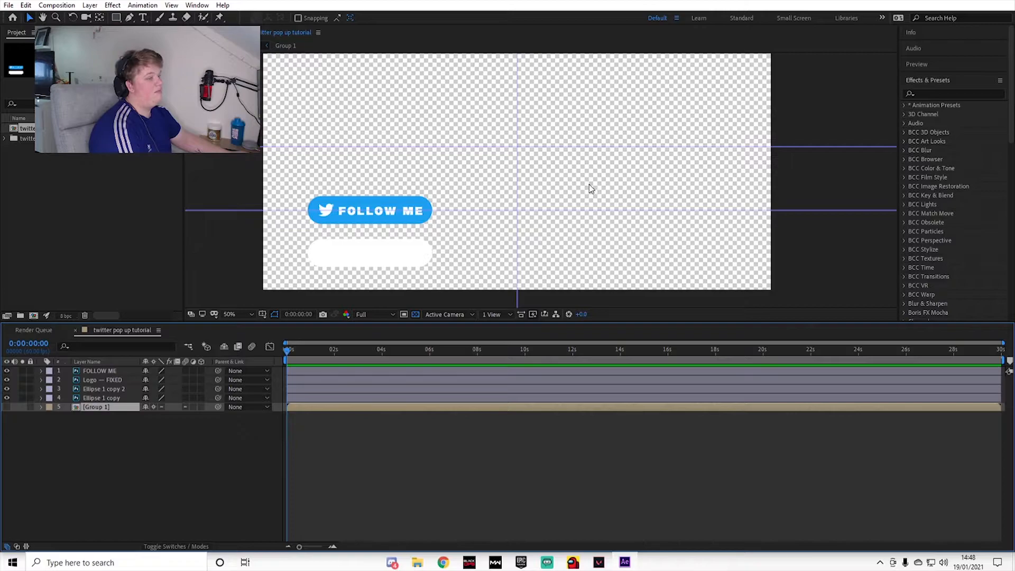
click(382, 423)
drag(327, 341, 574, 403)
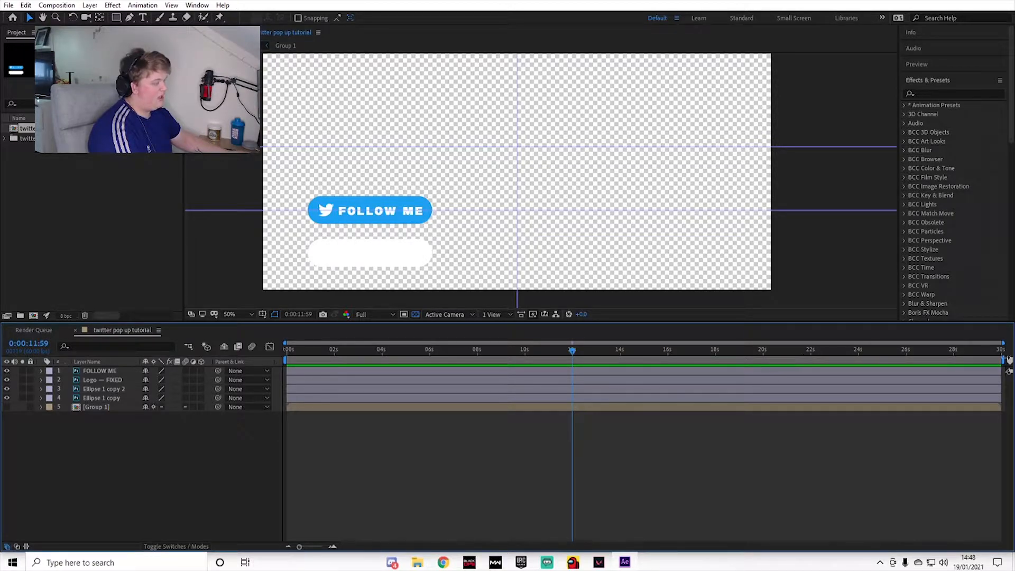
drag(1008, 360, 580, 364)
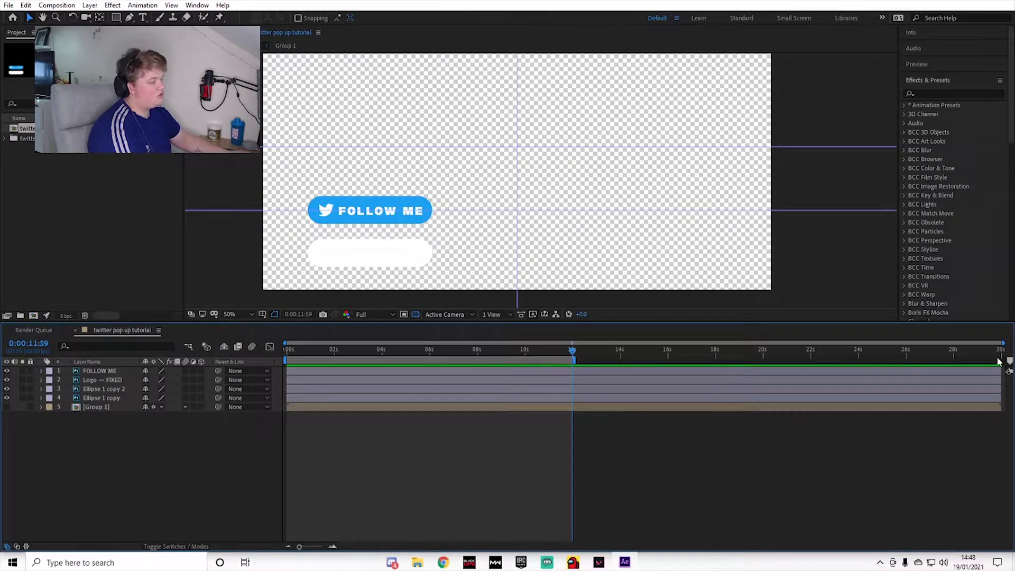
right_click(562, 362)
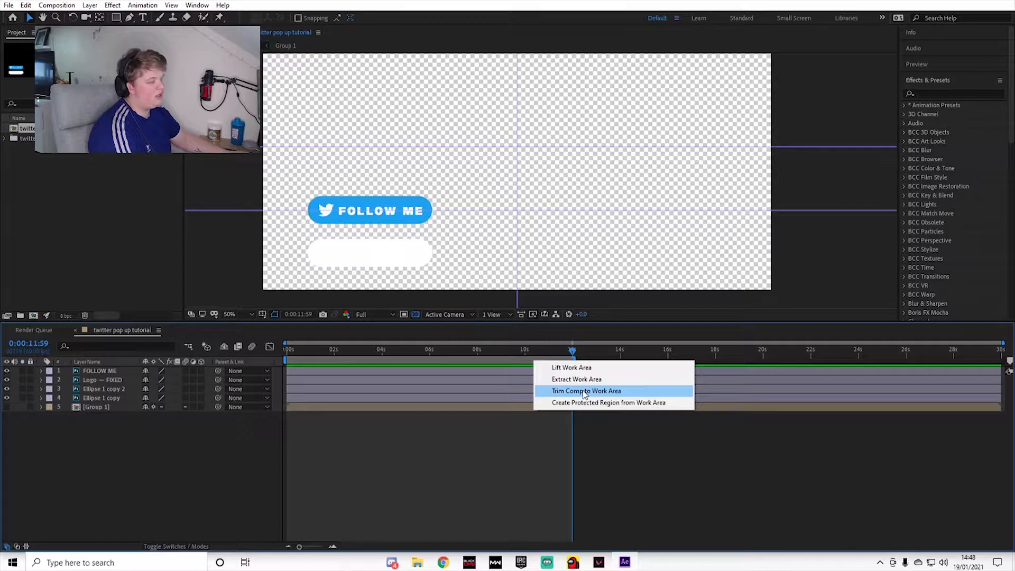
click(585, 392)
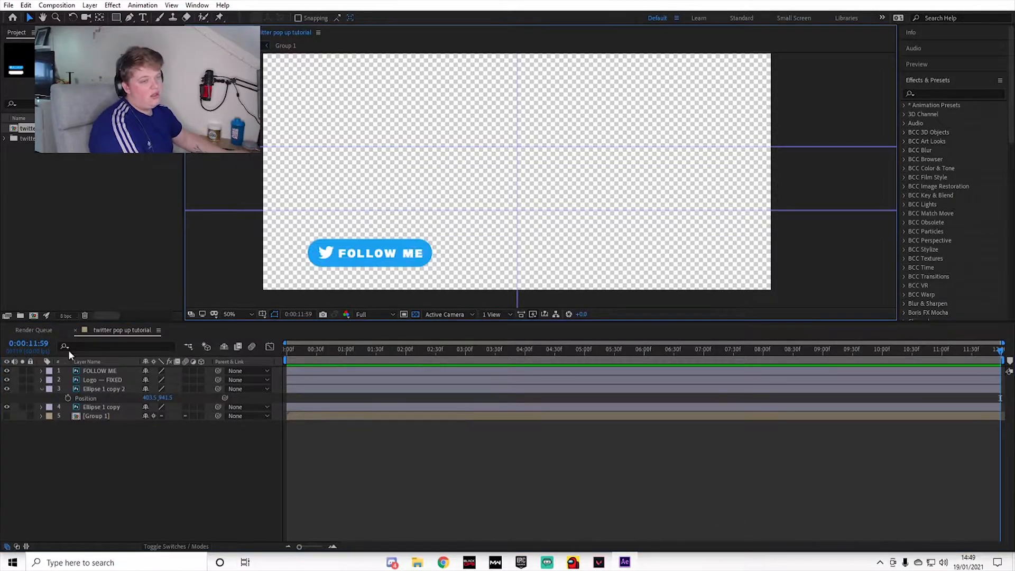
Step: Hide the FOLLOW ME, Logo — FIXED and Ellipse 1 copy 2 layers, and collapse the blue pill's properties
drag(4, 389, 7, 373)
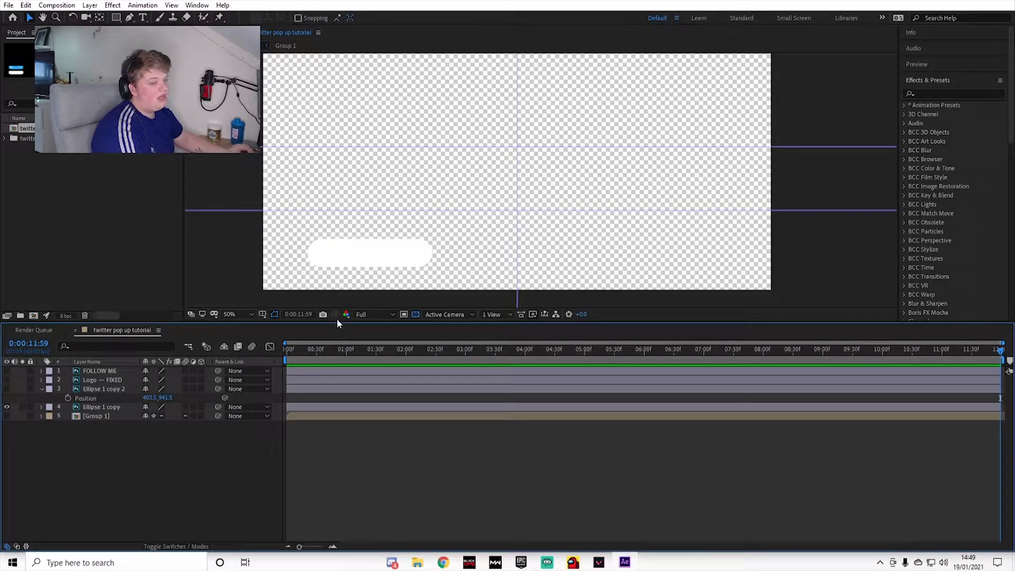
click(329, 410)
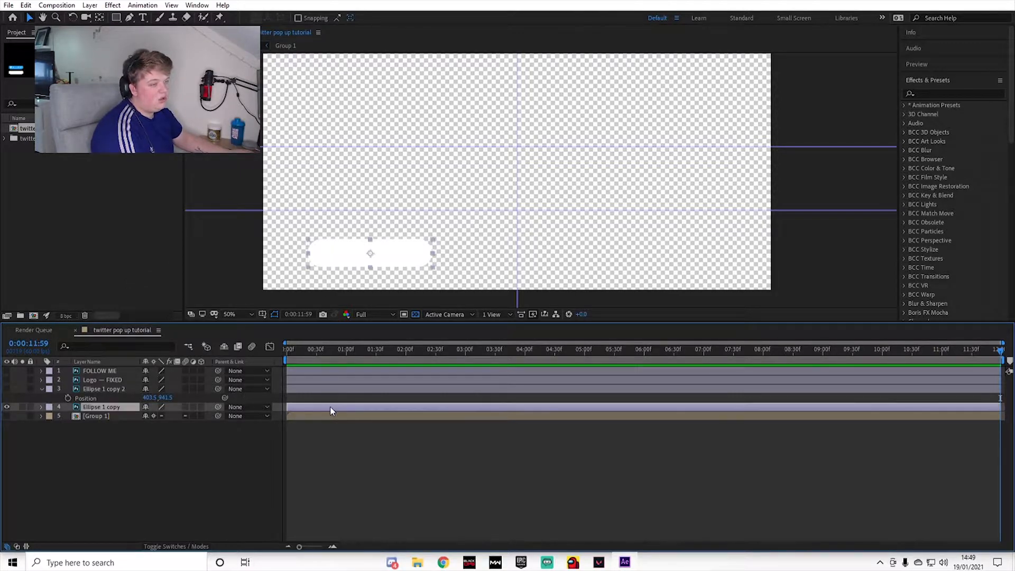
click(42, 389)
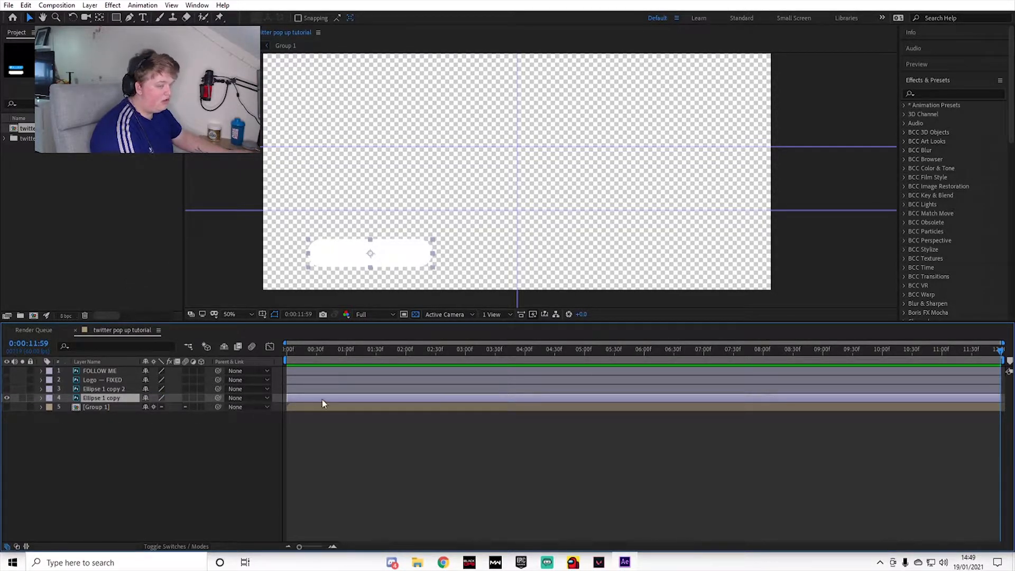
Step: Keyframe the white pill's Position at 0:00:01:00, and at 0:00:00:00 move it straight down below the canvas to about Y 1191.5
key(p)
drag(286, 353, 347, 373)
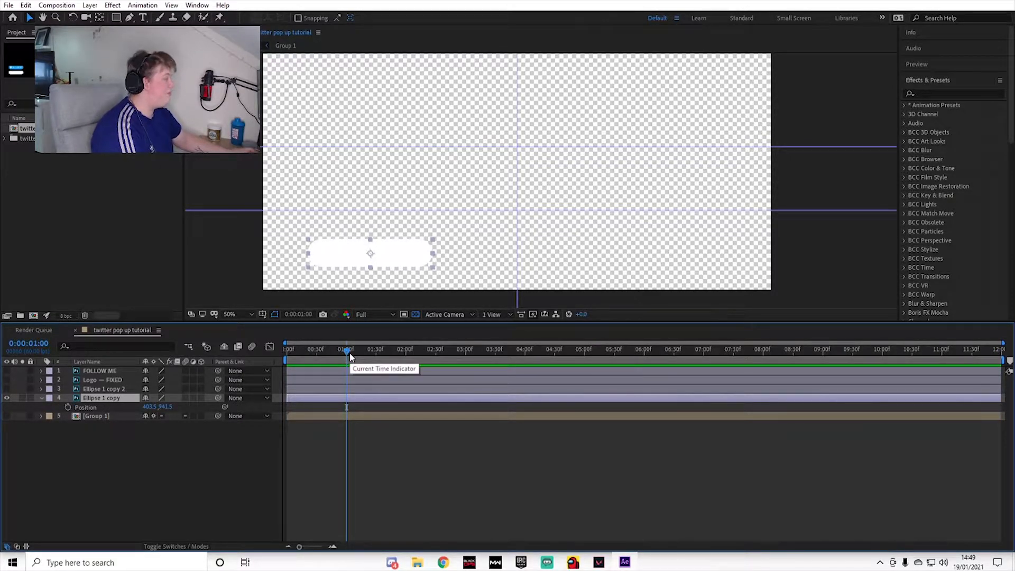
click(68, 407)
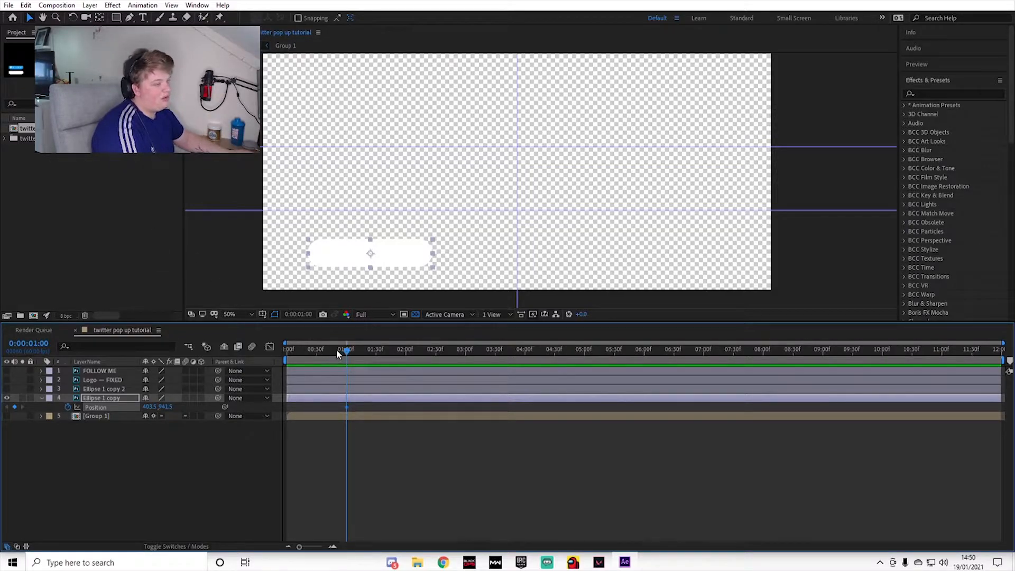
drag(346, 353, 286, 354)
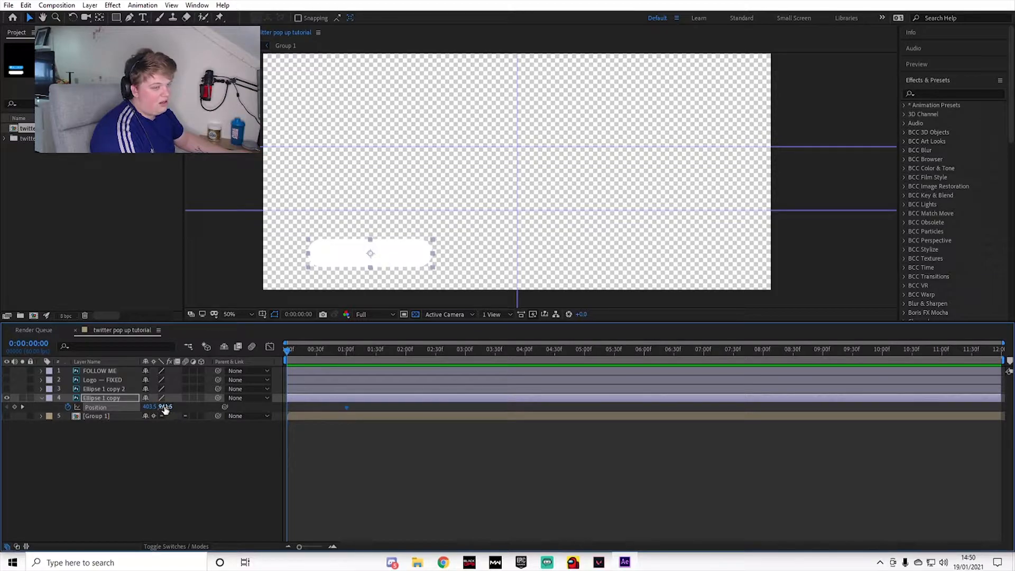
drag(369, 254, 373, 318)
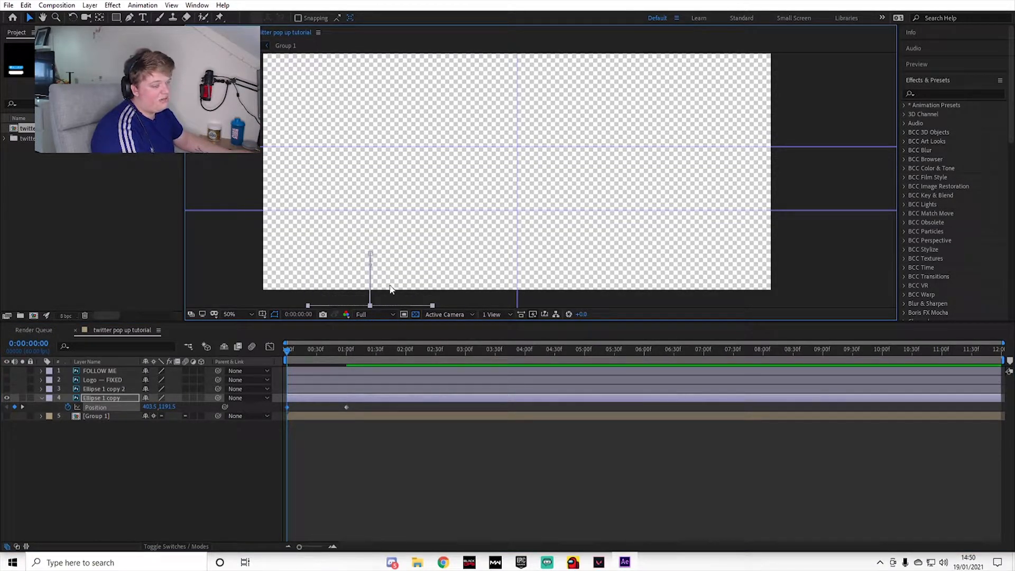
drag(307, 354, 346, 364)
Step: Apply Easy Ease to both Position keyframes of the white pill and show their curve in the Graph Editor
click(383, 413)
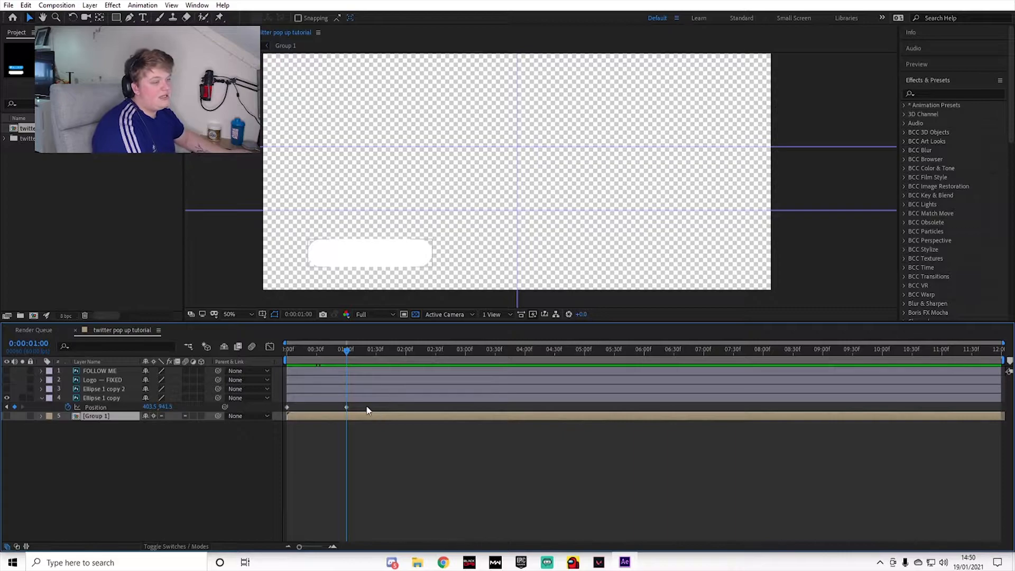
click(370, 410)
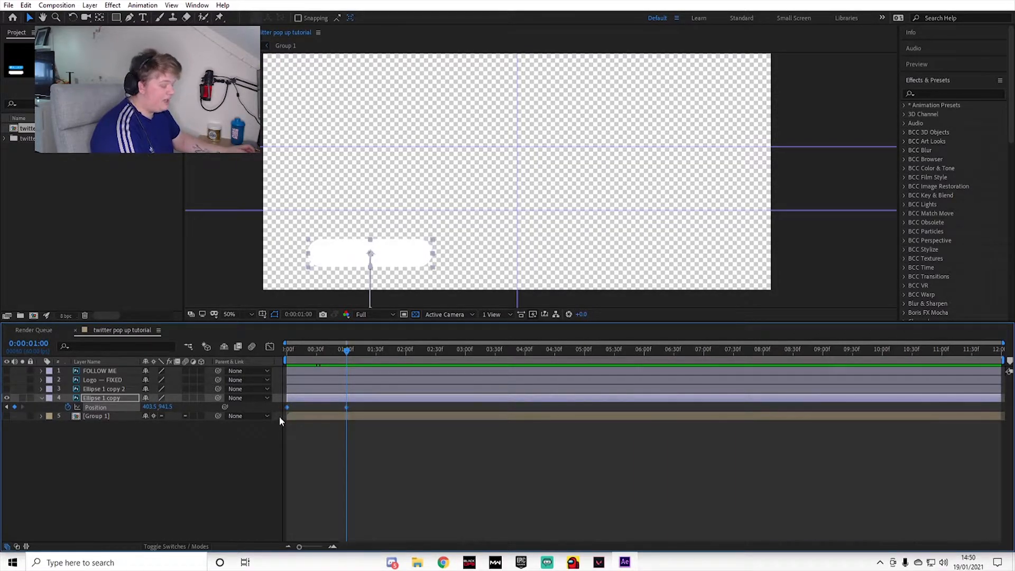
key(F9)
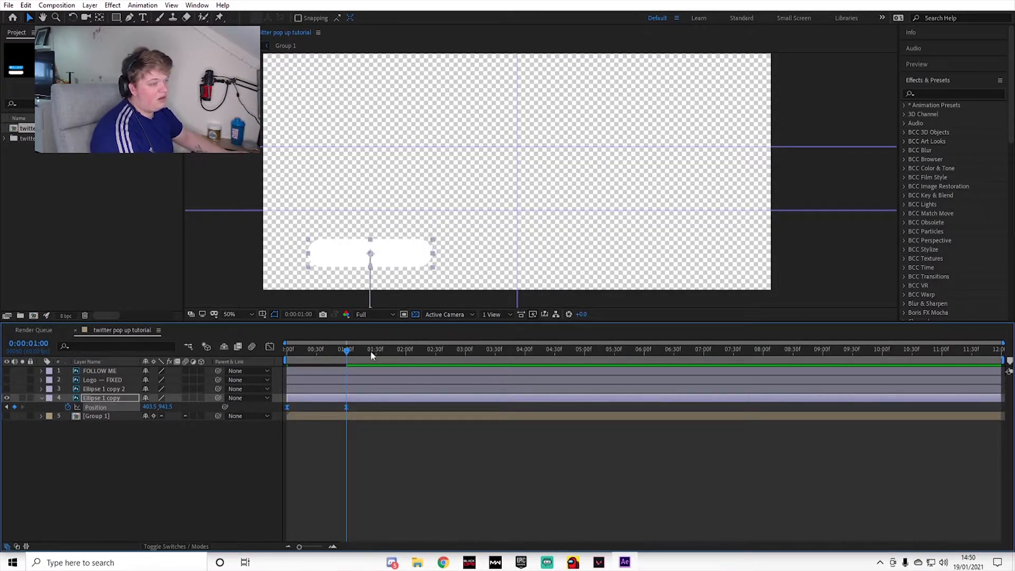
key(F2)
drag(338, 403, 281, 414)
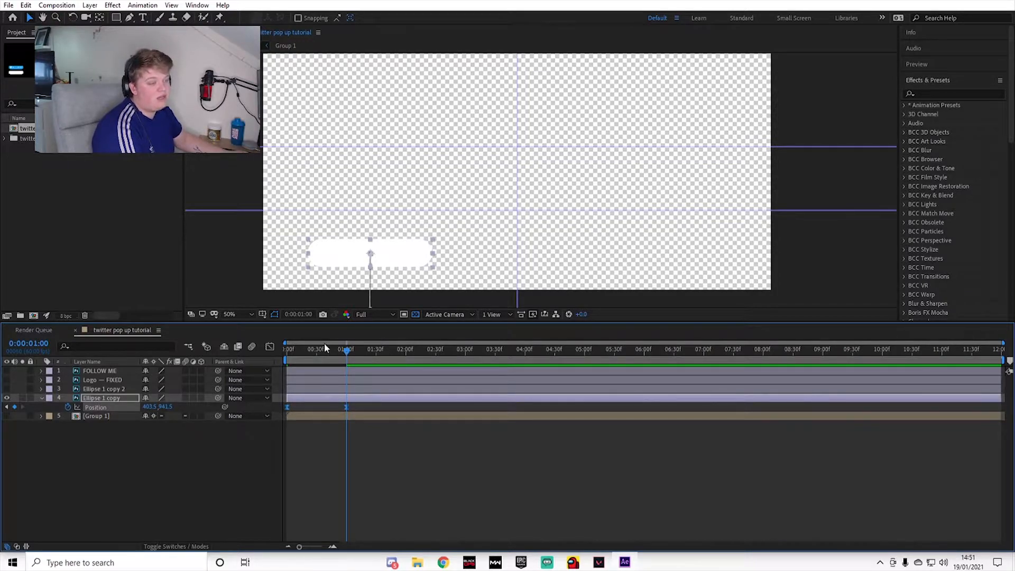
click(269, 347)
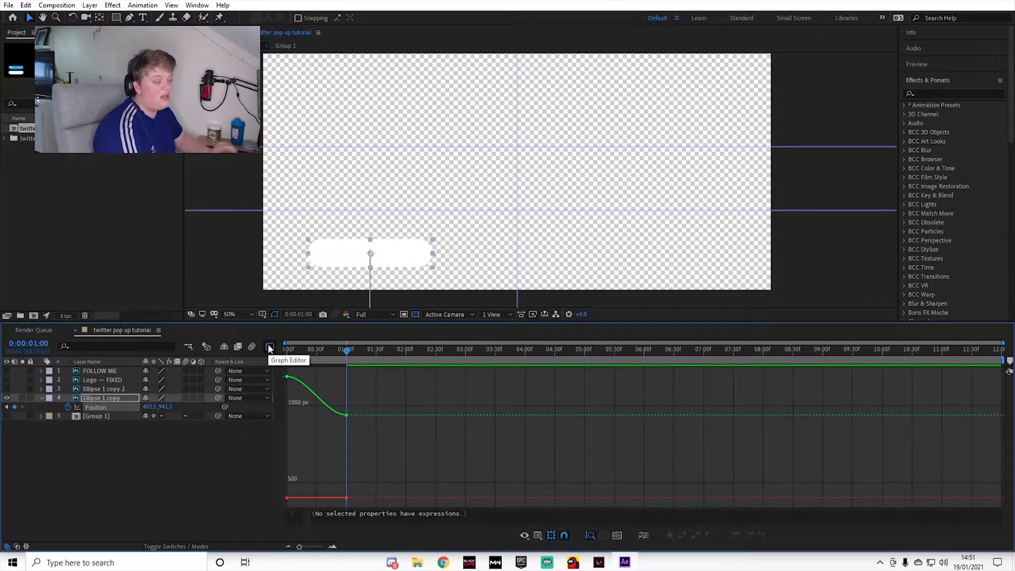
Step: Separate the white pill's Position into X and Y dimensions at 0:00:00:00
drag(344, 355, 280, 393)
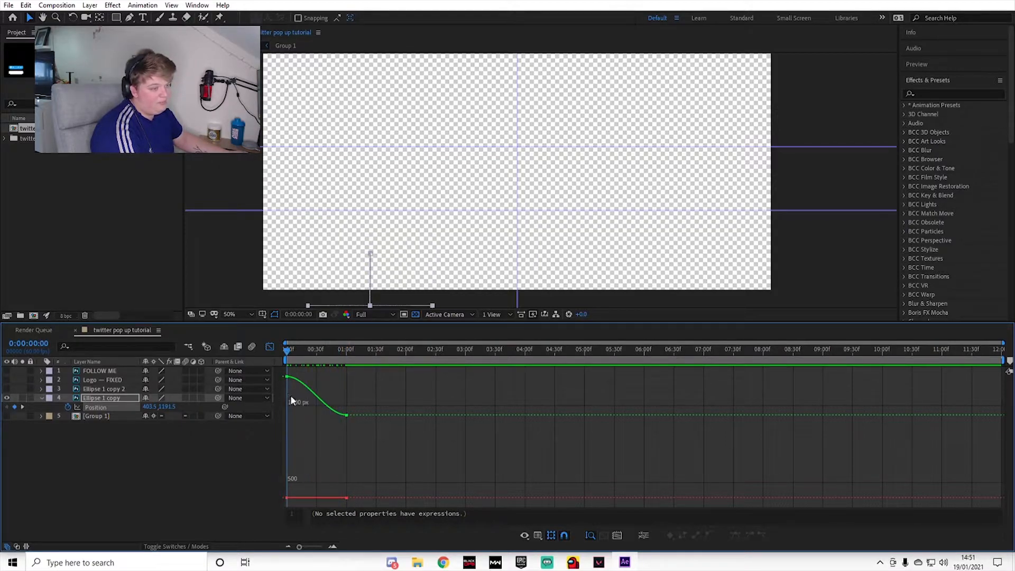
right_click(99, 406)
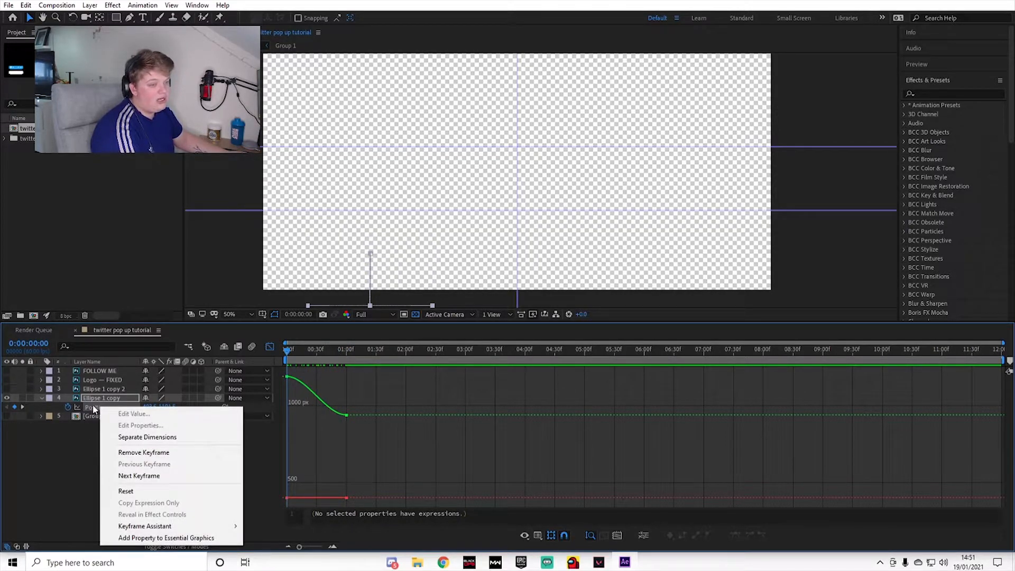
click(148, 437)
scroll(299, 389, up, 2)
scroll(311, 394, up, 2)
drag(450, 546, 405, 545)
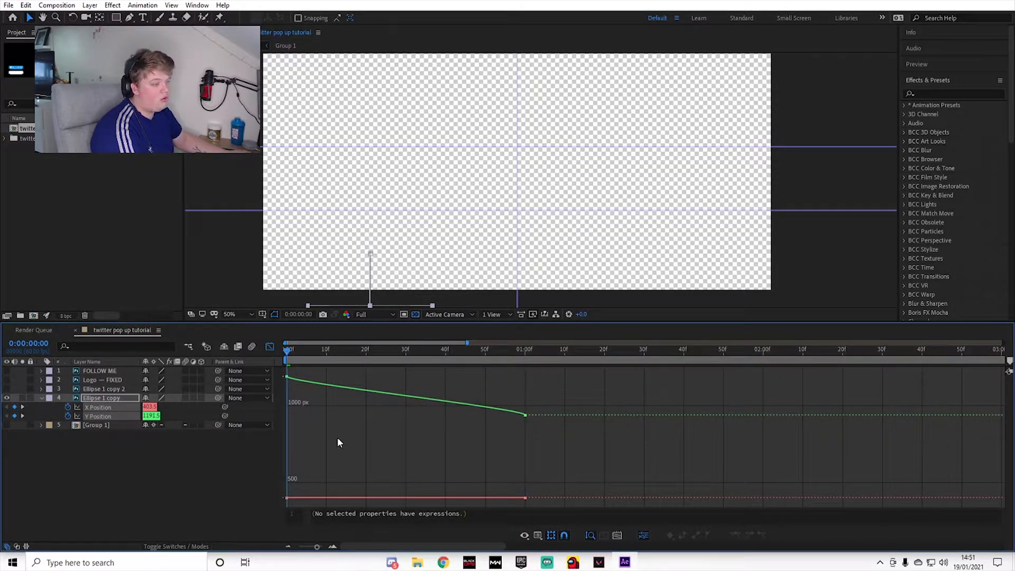
Step: Extend both handles of the white pill's Y Position curve horizontally to about frame 30, forming a smooth S-curve
click(287, 376)
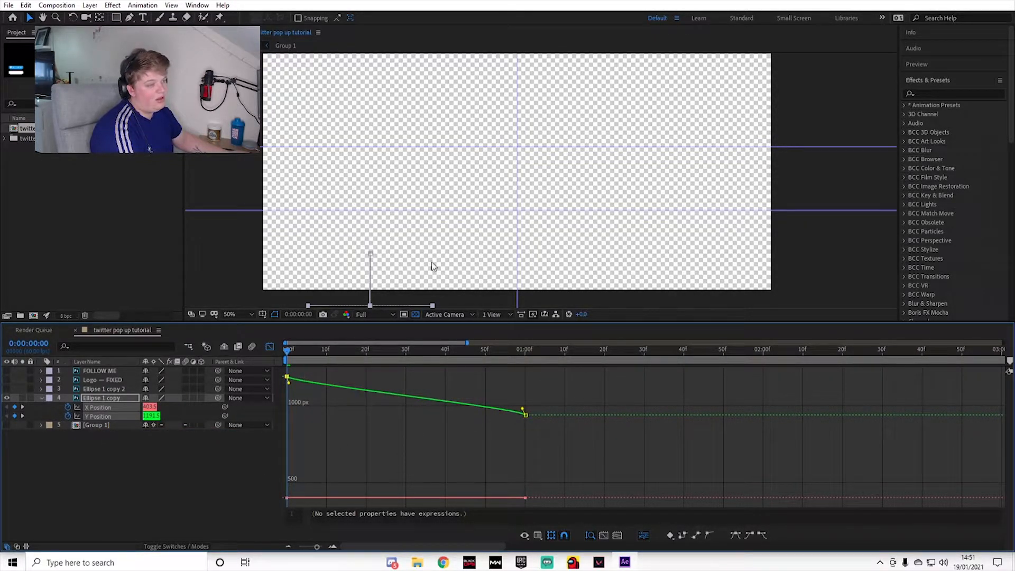
drag(288, 384, 405, 376)
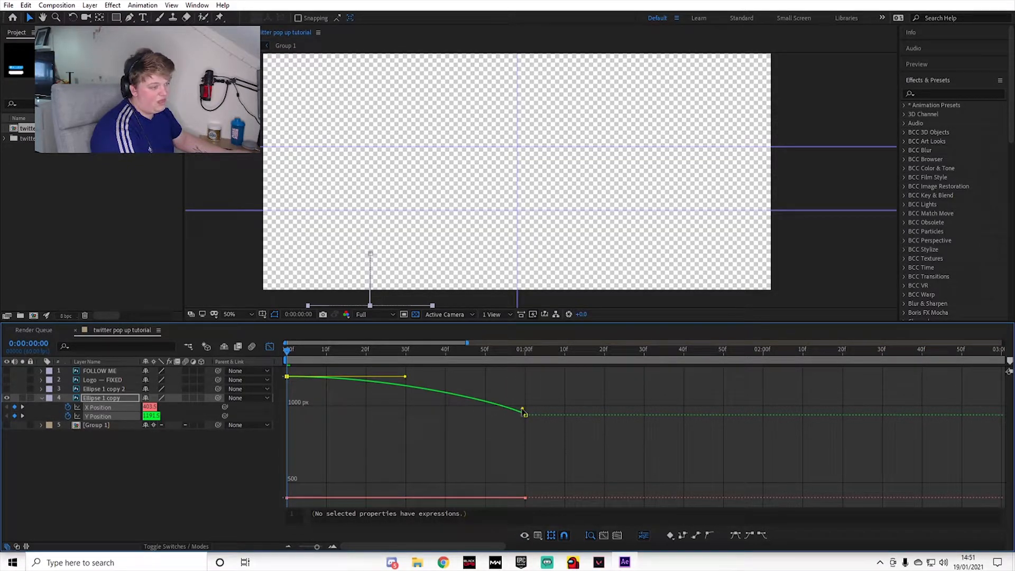
drag(524, 412, 406, 428)
Step: Play back the white pill's slide-in several times to check its easing
key(space)
key(space)
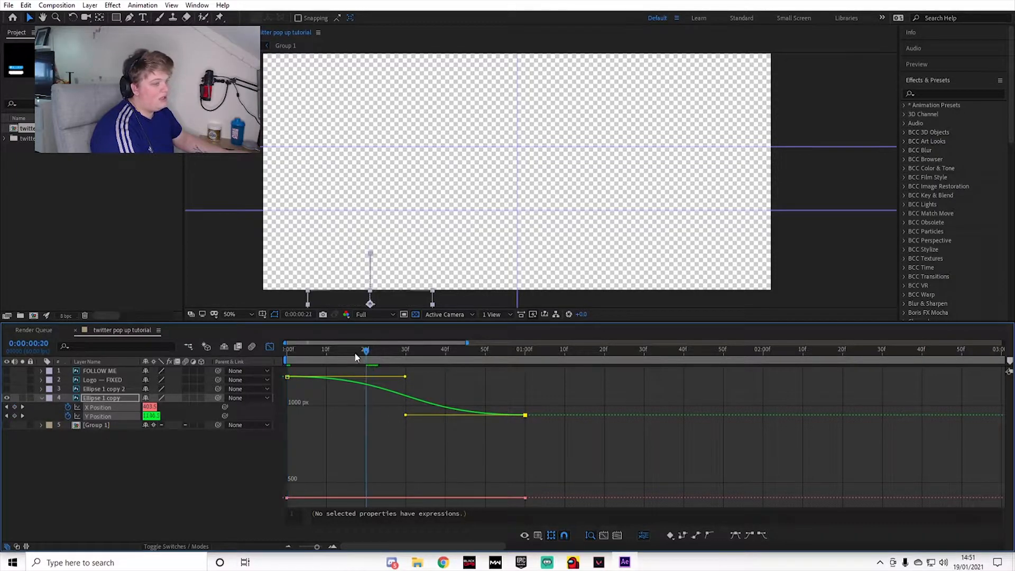
key(space)
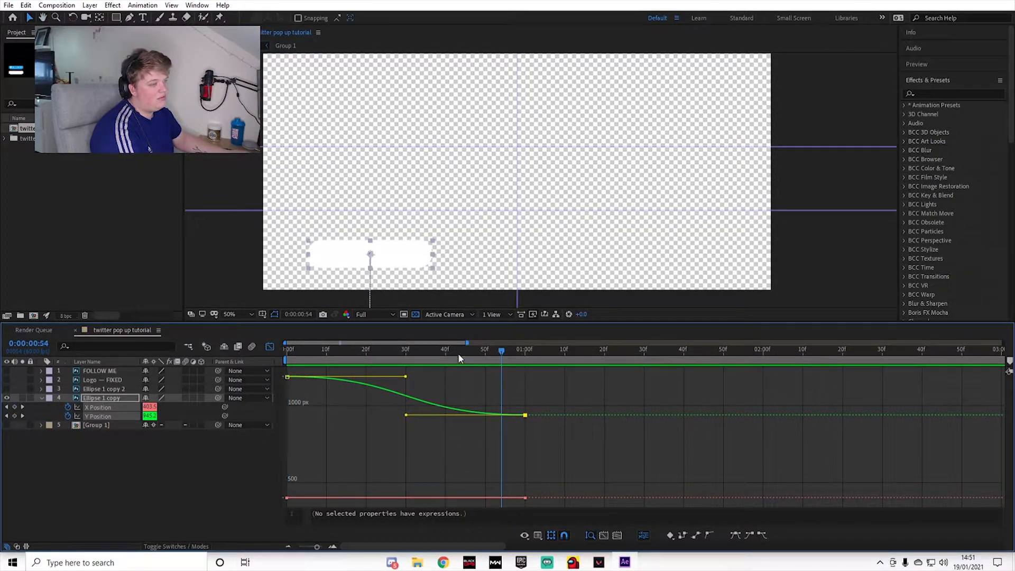
key(space)
key(space)
key(space)
click(472, 349)
key(space)
key(space)
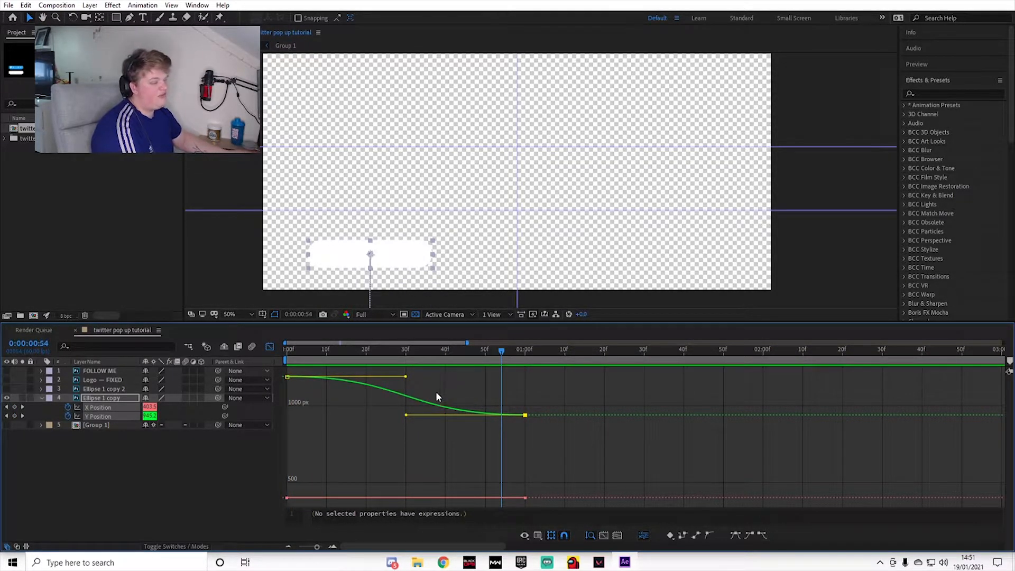
key(space)
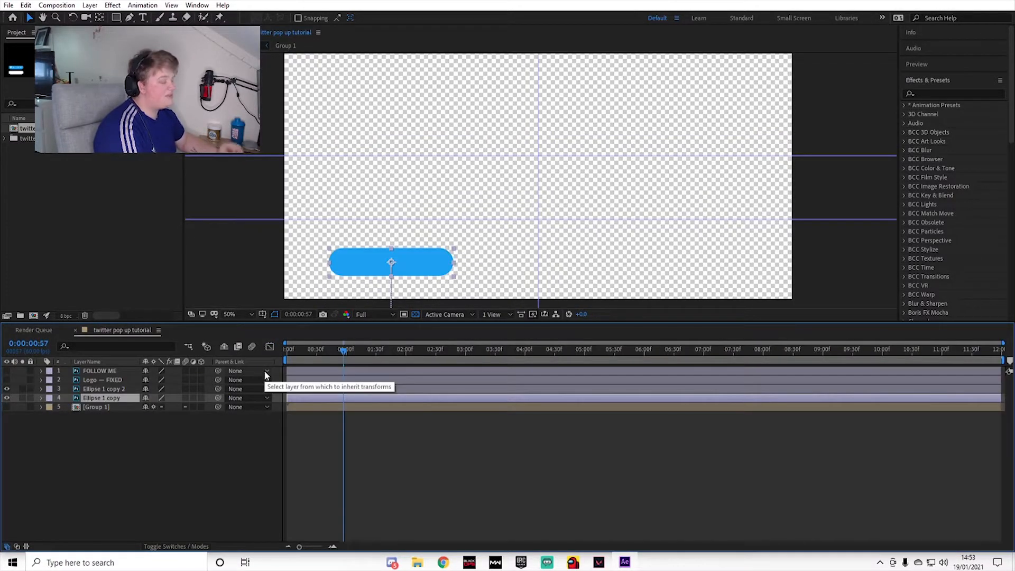
Step: Split the blue pill layer at 0:00:01:30 and delete the part before that time
drag(346, 350, 350, 377)
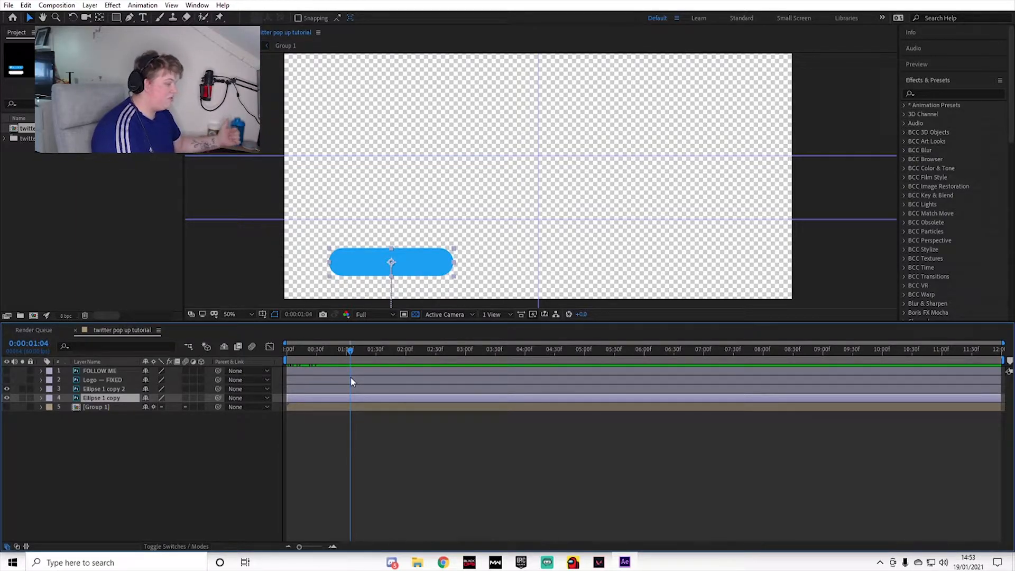
click(376, 349)
click(380, 388)
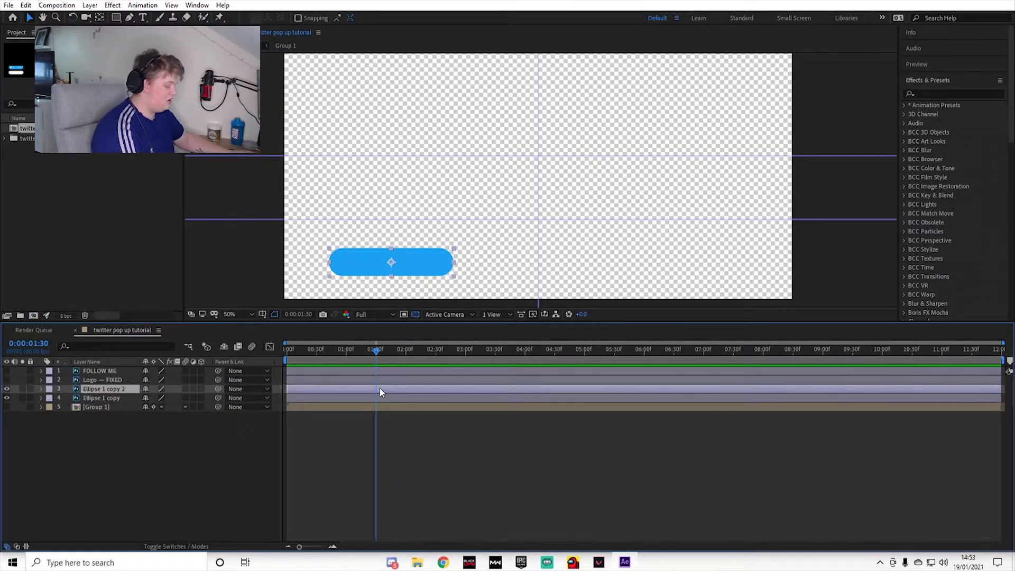
key(ctrl+shift+d)
click(372, 398)
key(Delete)
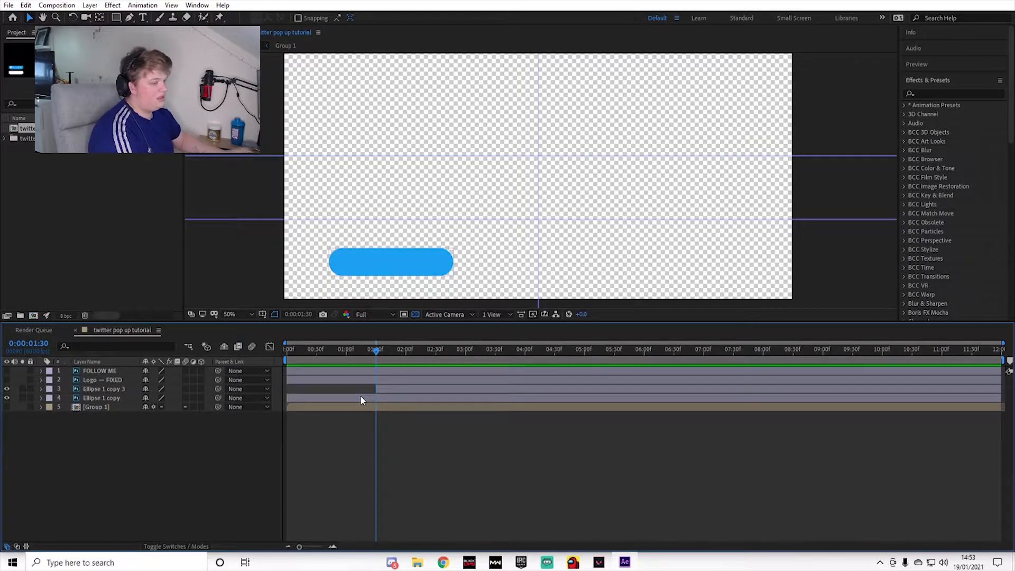
Step: Find the Linear Wipe preset, apply it to the blue pill, and reveal its Transition Completion keyframes
click(405, 390)
click(925, 95)
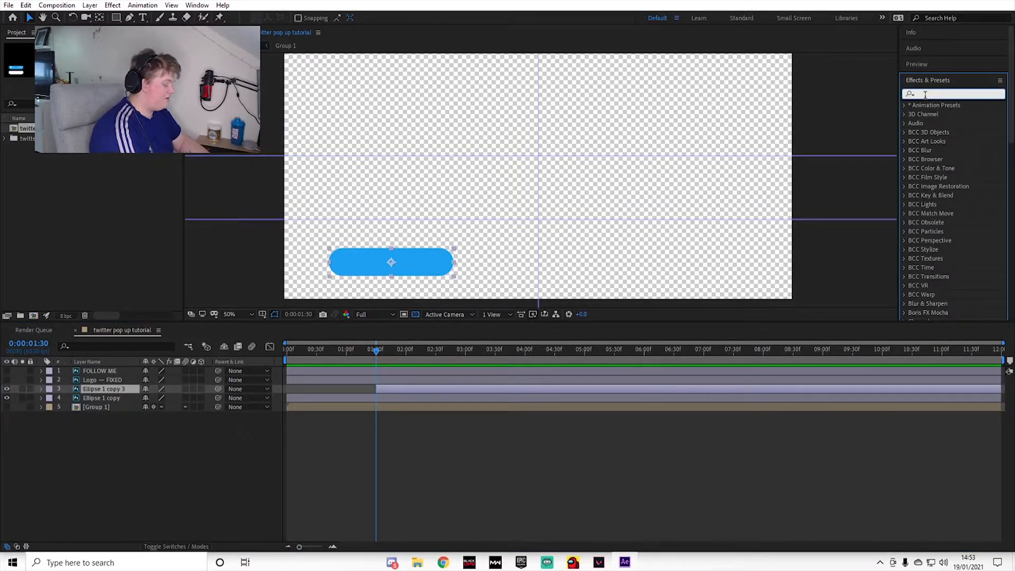
text(linear)
drag(956, 122, 392, 391)
key(u)
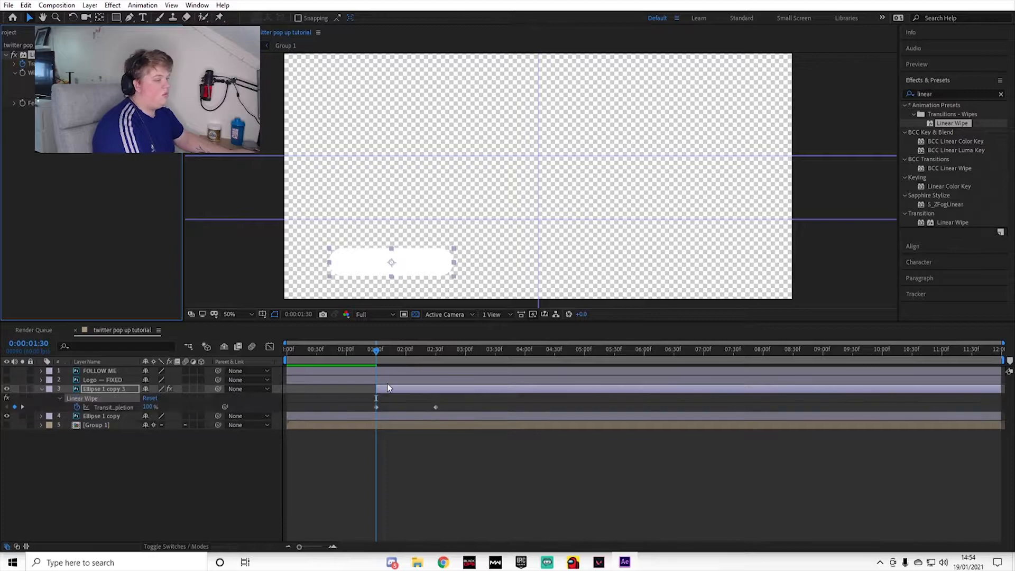
Step: Tilt the Linear Wipe's Wipe Angle to a diagonal and scrub through the transition to check it
scroll(408, 412, up, 2)
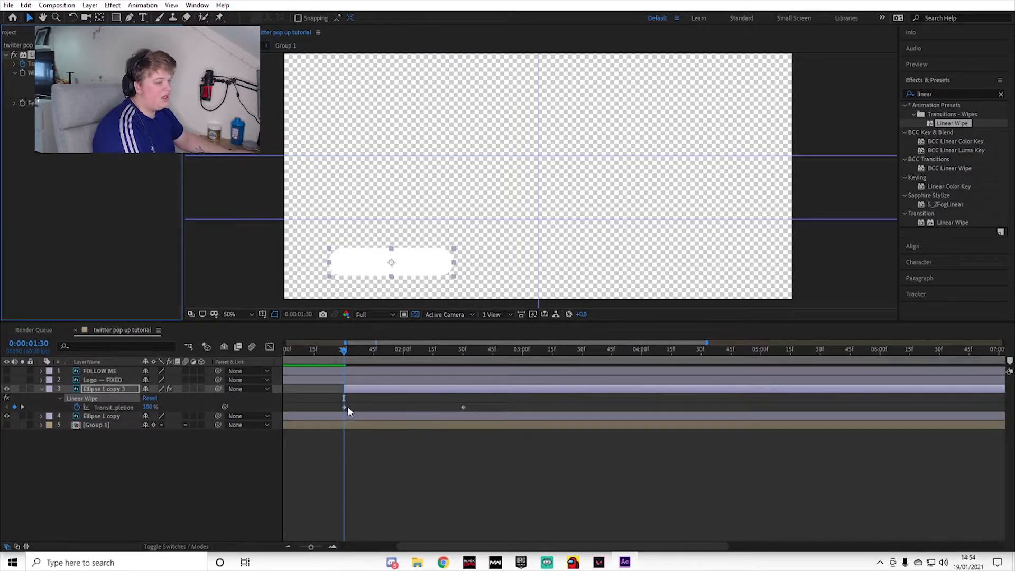
drag(347, 350, 350, 381)
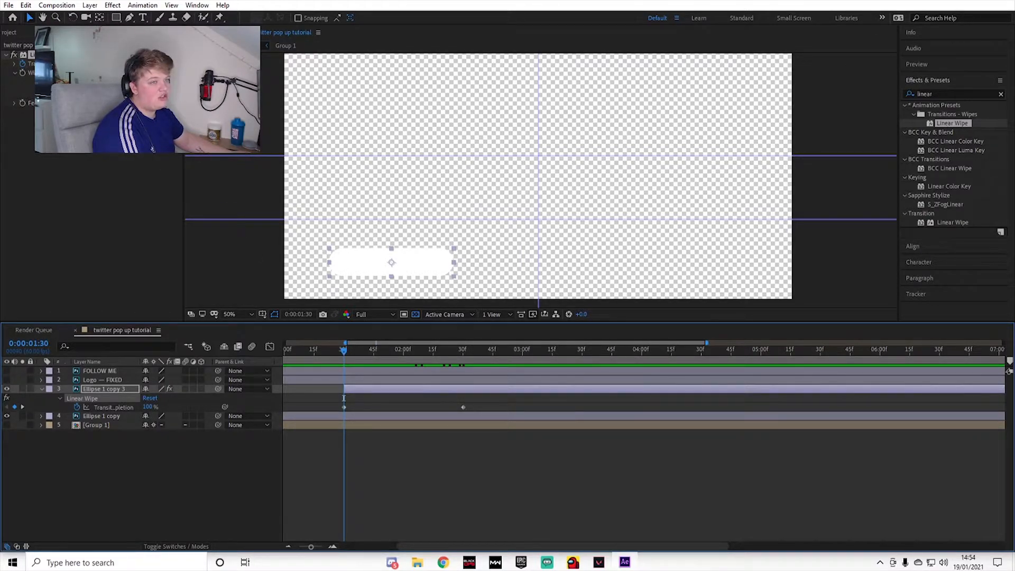
drag(95, 73, 103, 73)
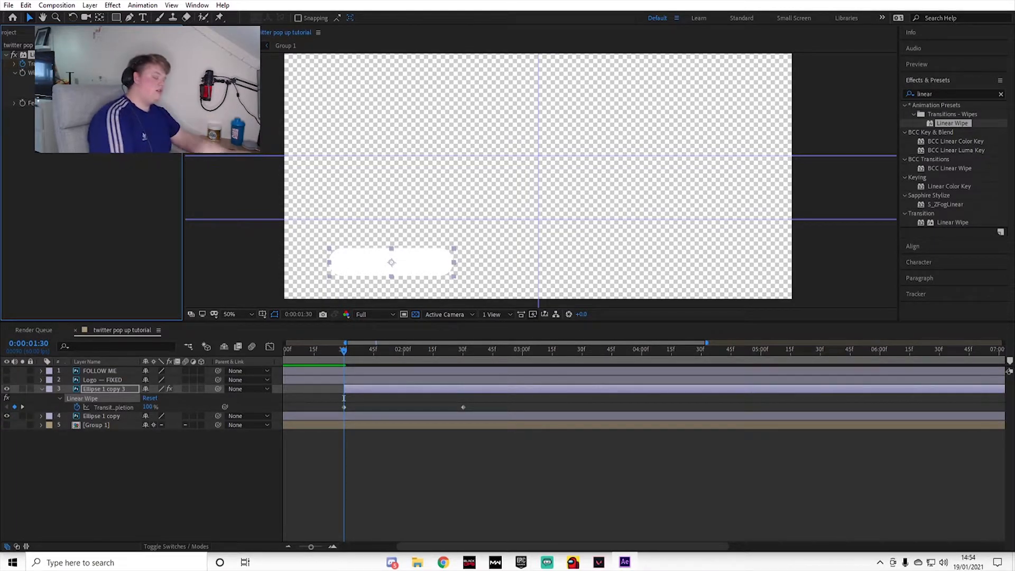
drag(335, 339, 426, 350)
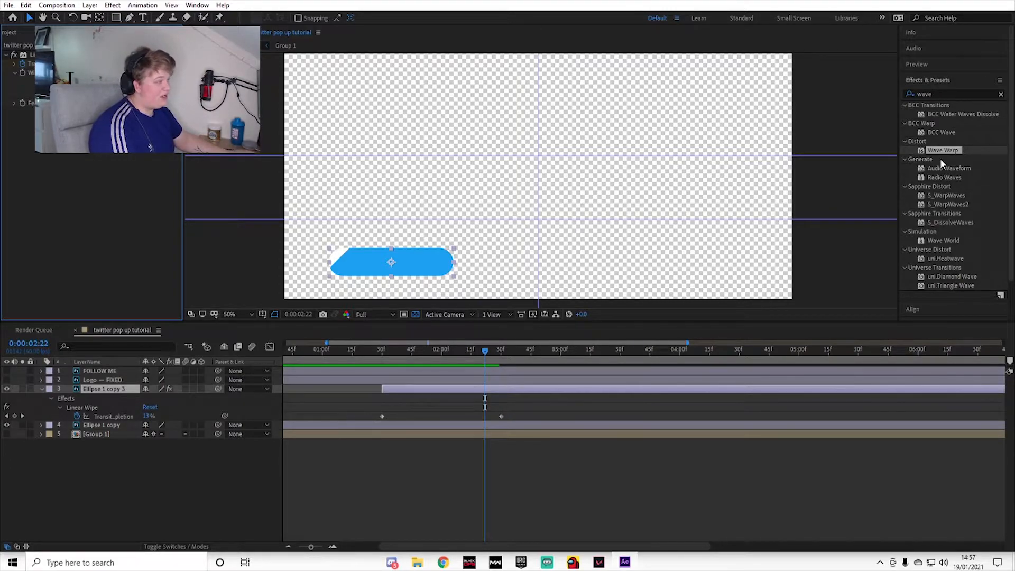
Step: Apply Wave Warp to the blue pill, lower its Wave Height until the edges are smooth, and turn its Direction downward
mouse_move(940, 151)
mouse_down()
mouse_move(802, 150)
mouse_move(428, 352)
mouse_move(447, 391)
mouse_up()
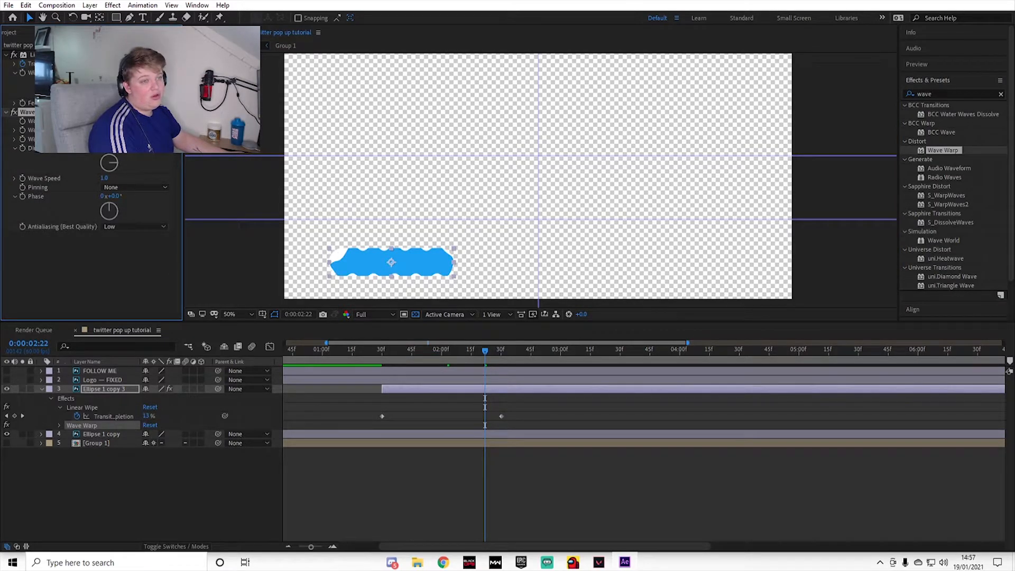
drag(104, 130, 98, 130)
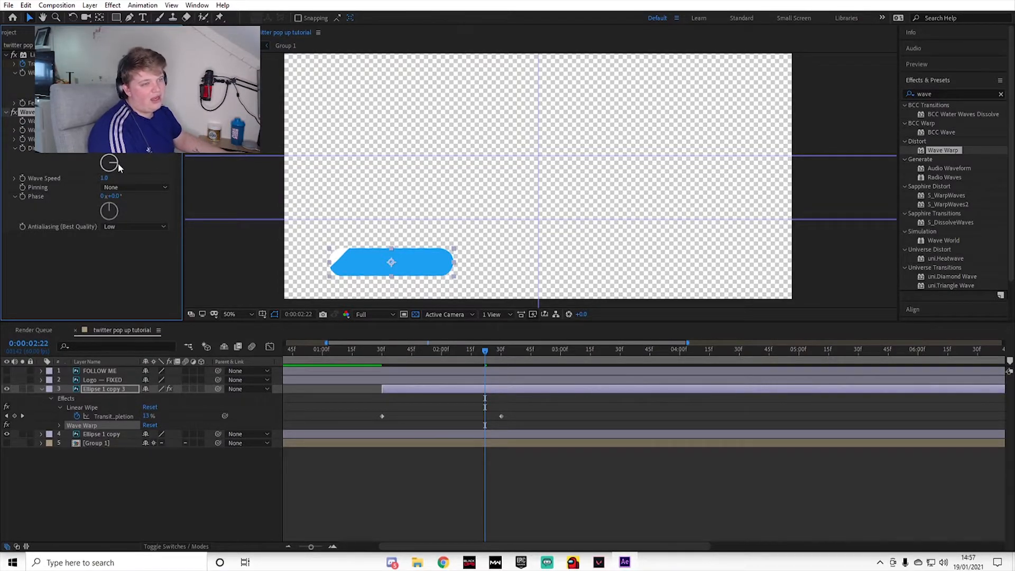
mouse_move(110, 182)
mouse_down()
mouse_move(82, 183)
mouse_move(70, 165)
mouse_move(116, 176)
mouse_up()
drag(413, 364, 302, 351)
key(space)
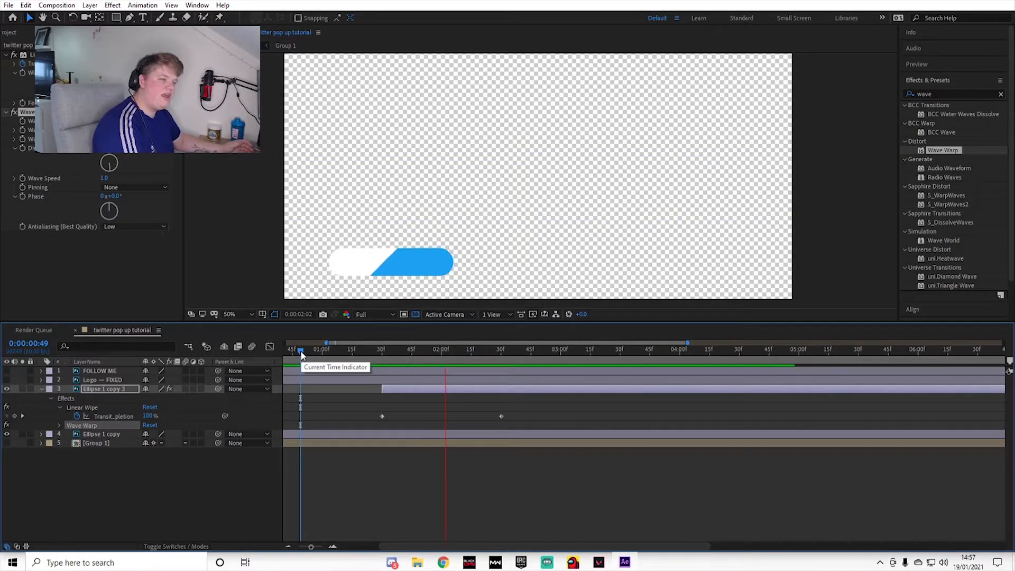
key(space)
Step: Apply Easy Ease to both Transition Completion keyframes of the blue pill and show their curve in the Graph Editor
drag(372, 354, 509, 361)
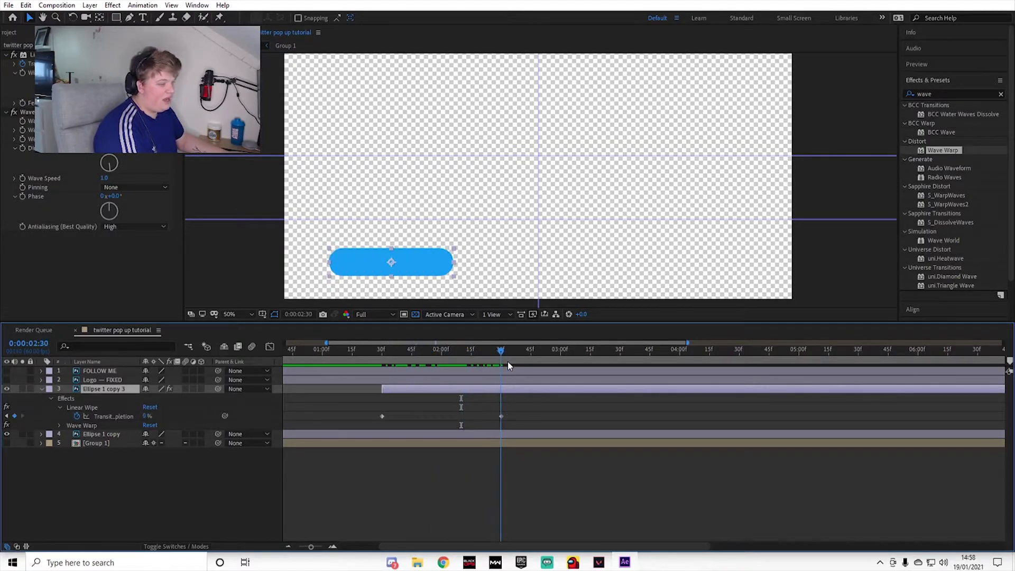
drag(531, 411, 359, 423)
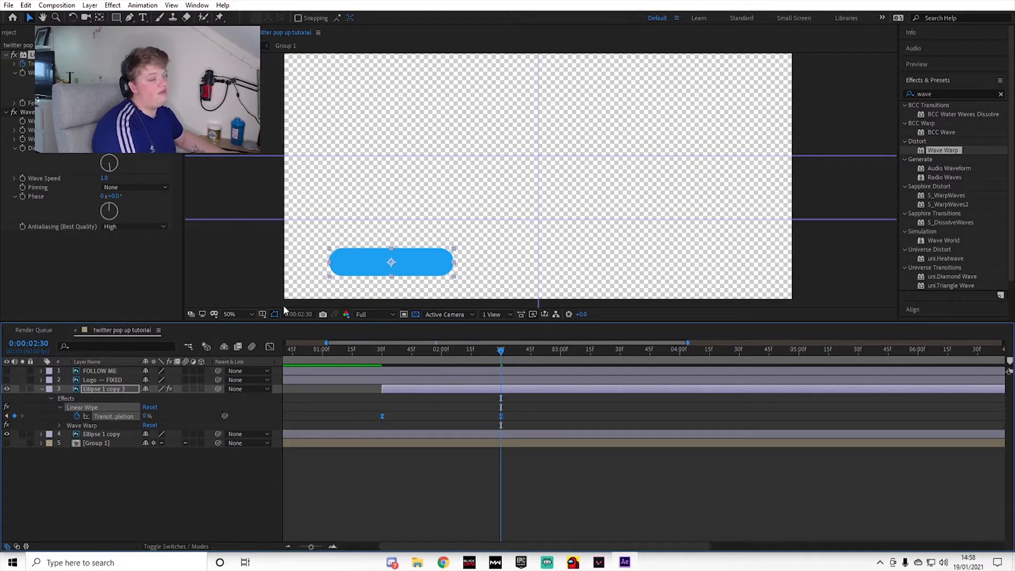
click(270, 347)
Step: Pull both handles of the Transition Completion curve vertical so the wipe is steep at its start and end
click(381, 377)
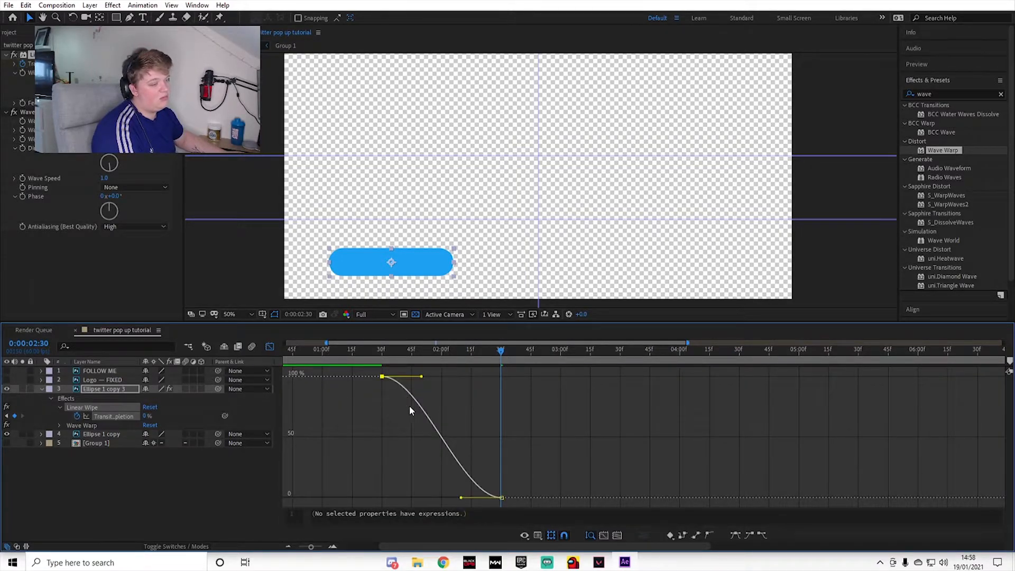
drag(421, 377, 354, 435)
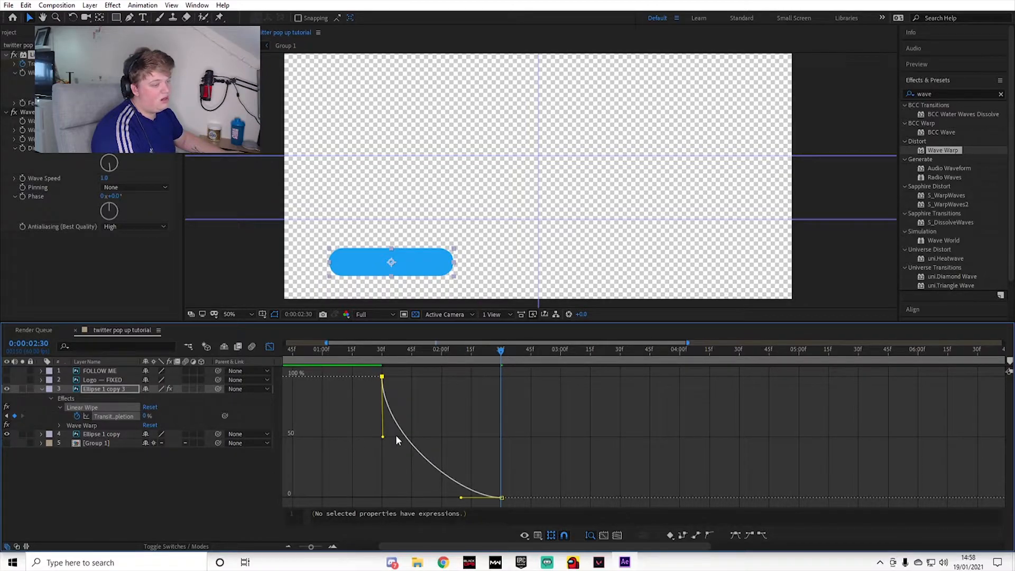
drag(460, 499, 505, 436)
drag(500, 349, 421, 375)
Step: Try flattening the end and start handles of the Transition Completion curve, previewing the wipe after each change
drag(500, 438, 435, 497)
drag(419, 353, 346, 359)
key(space)
drag(468, 363, 408, 362)
drag(382, 436, 443, 376)
drag(413, 350, 373, 351)
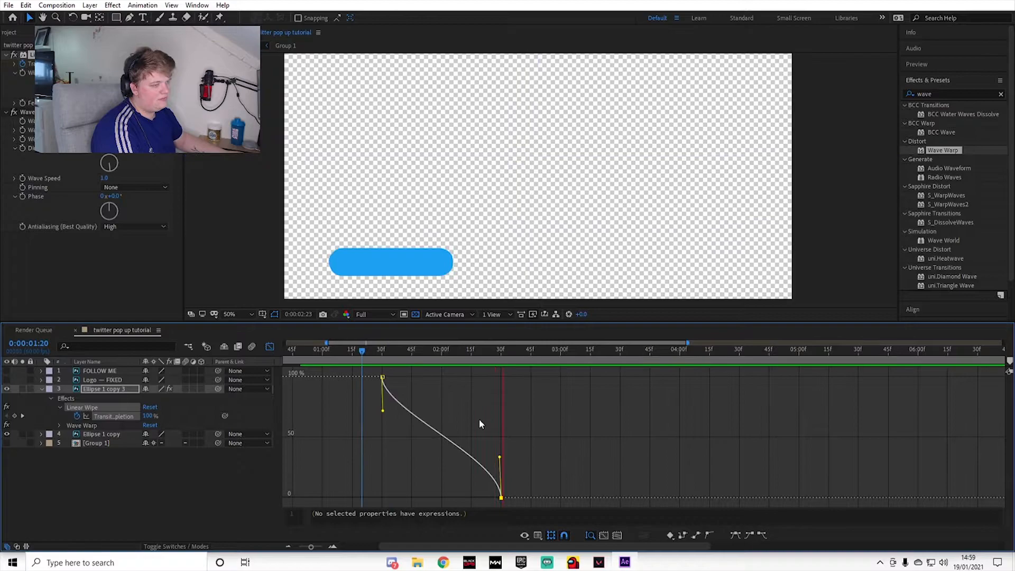
key(space)
Step: Preview the blue pill's eased wipe from 0:00:01:10
click(342, 351)
key(space)
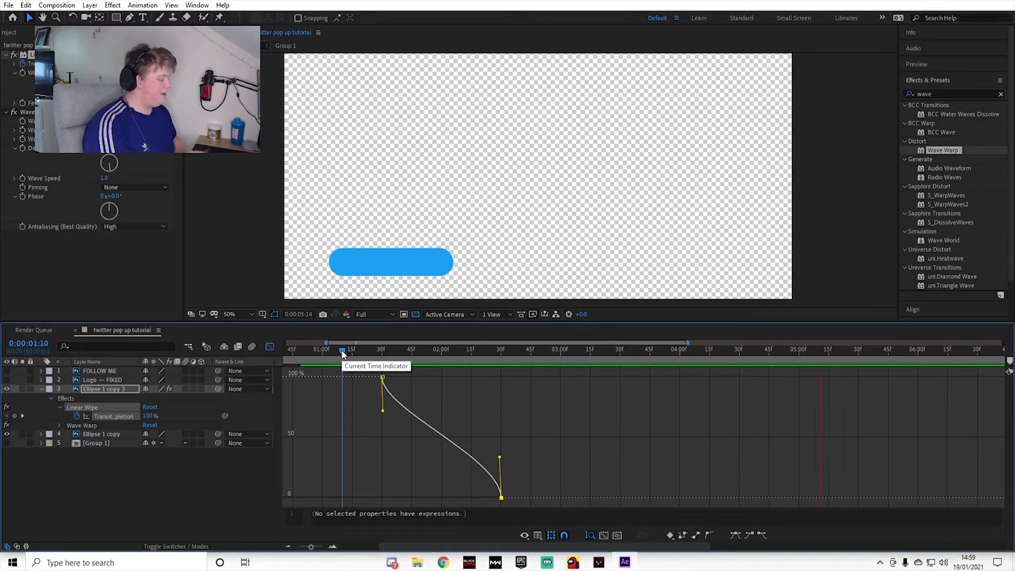
click(467, 383)
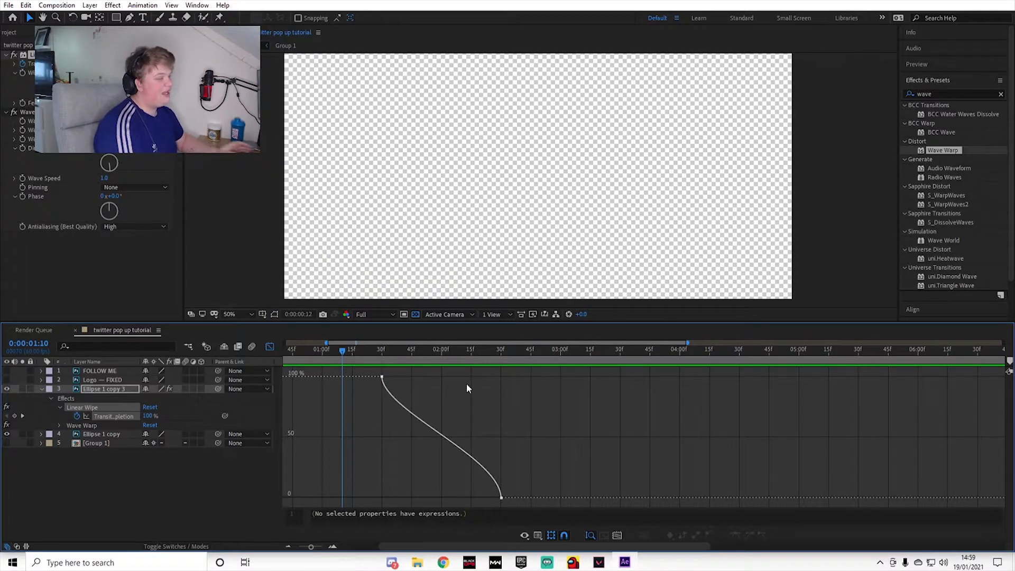
key(space)
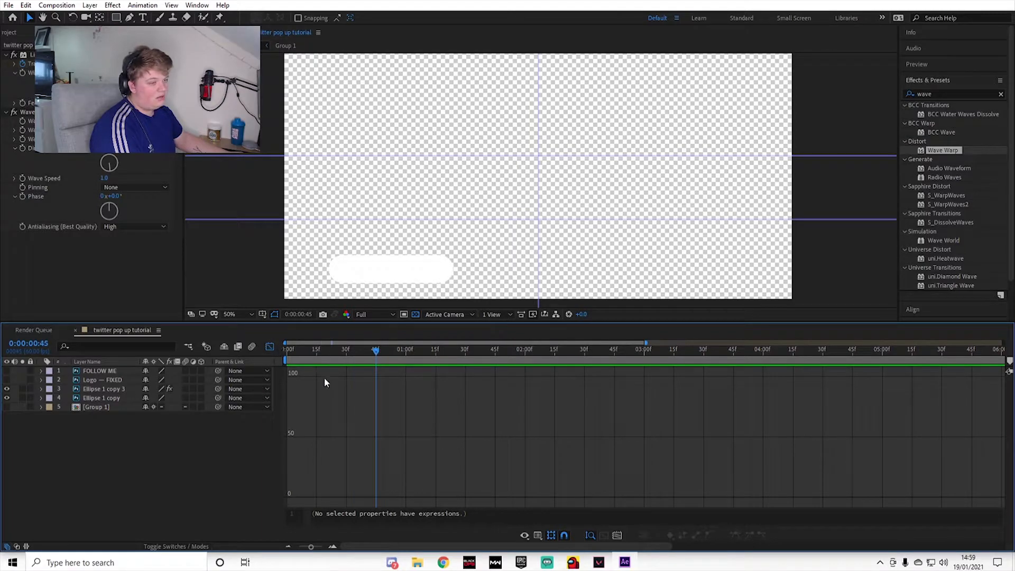
Step: Return the timeline to the layer bars and move the current time to 0:00:02:37
click(270, 347)
drag(376, 353, 598, 392)
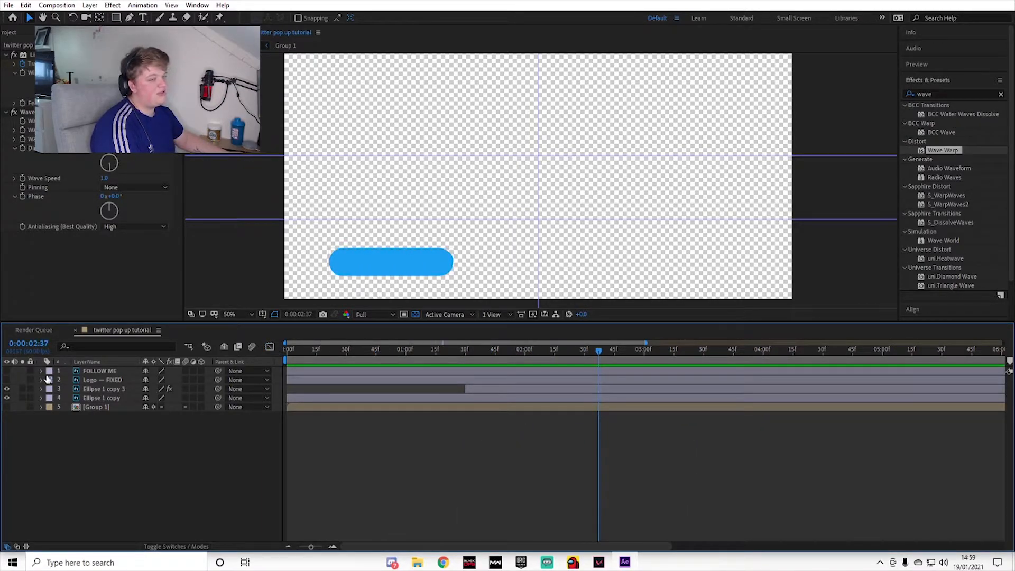
click(7, 380)
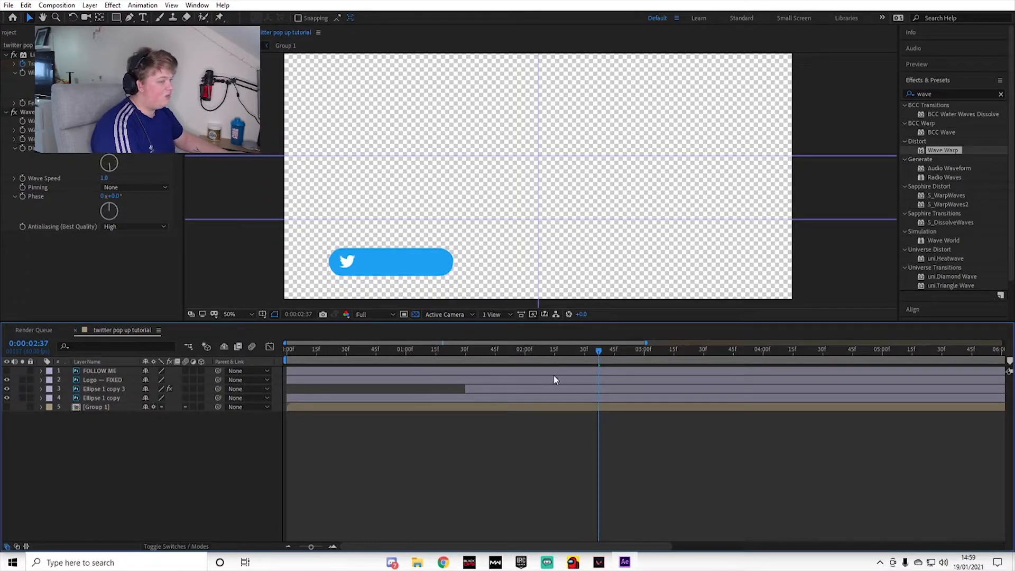
drag(592, 353, 645, 394)
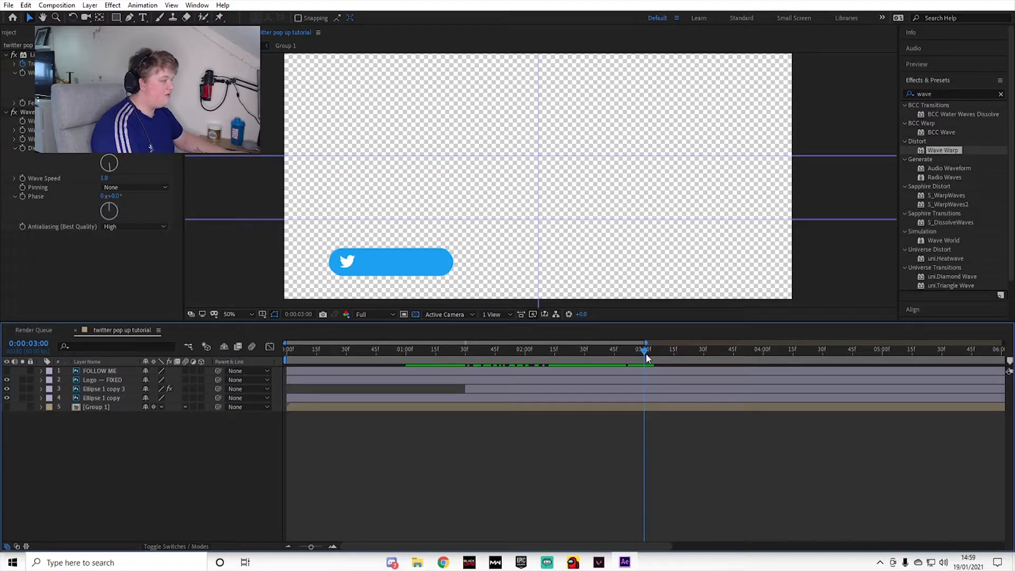
click(93, 380)
key(backslash)
key(ctrl+backslash)
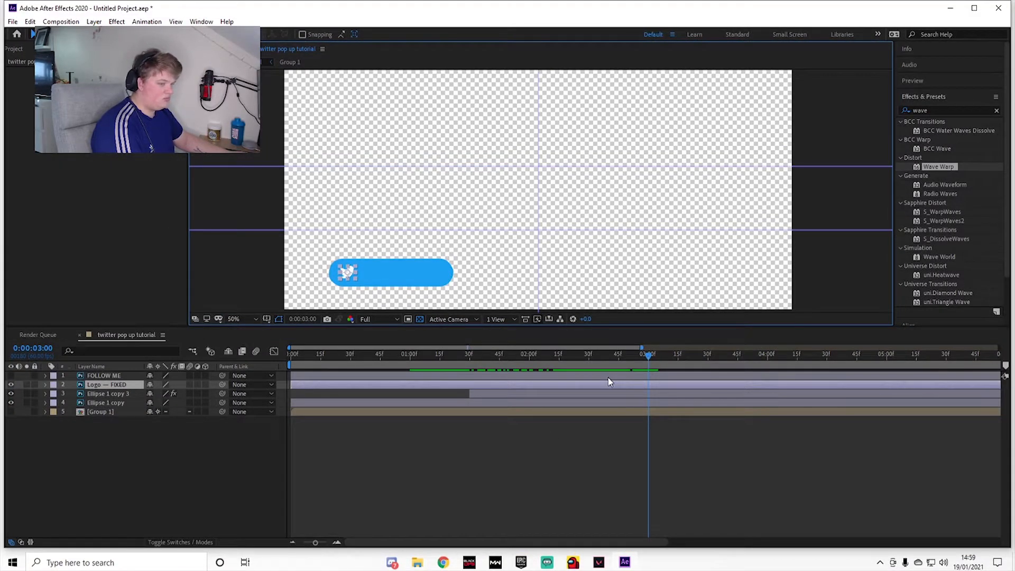
key(ctrl+z)
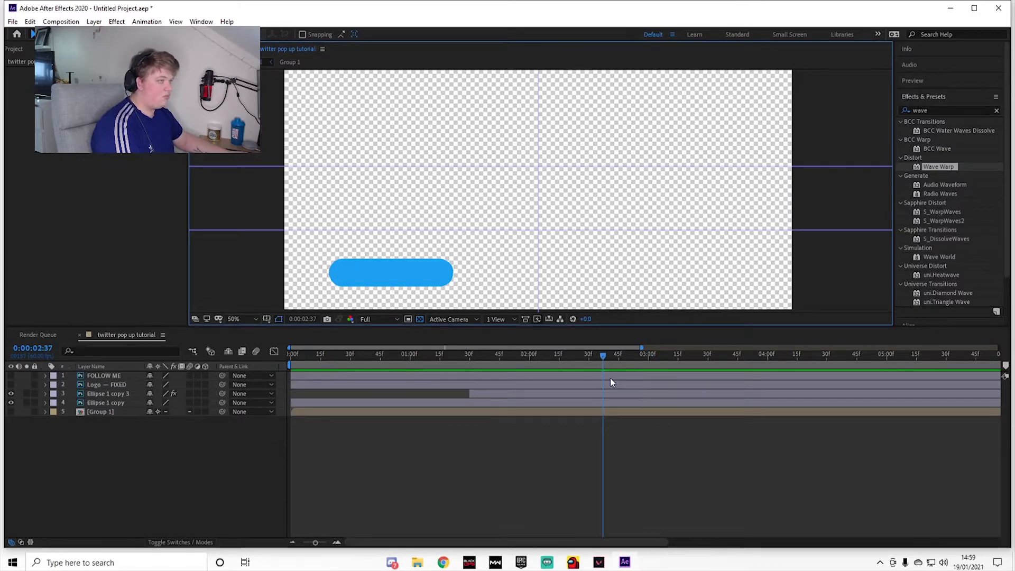
click(974, 8)
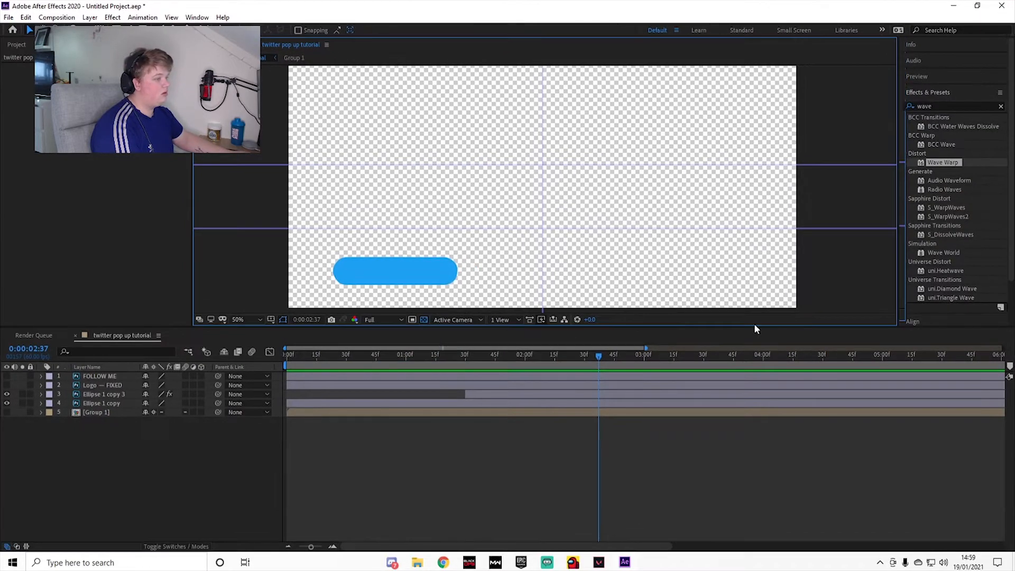
Step: Make the Logo layer visible and cut it at 0:00:03:00, keeping only the part from that time onward
click(599, 388)
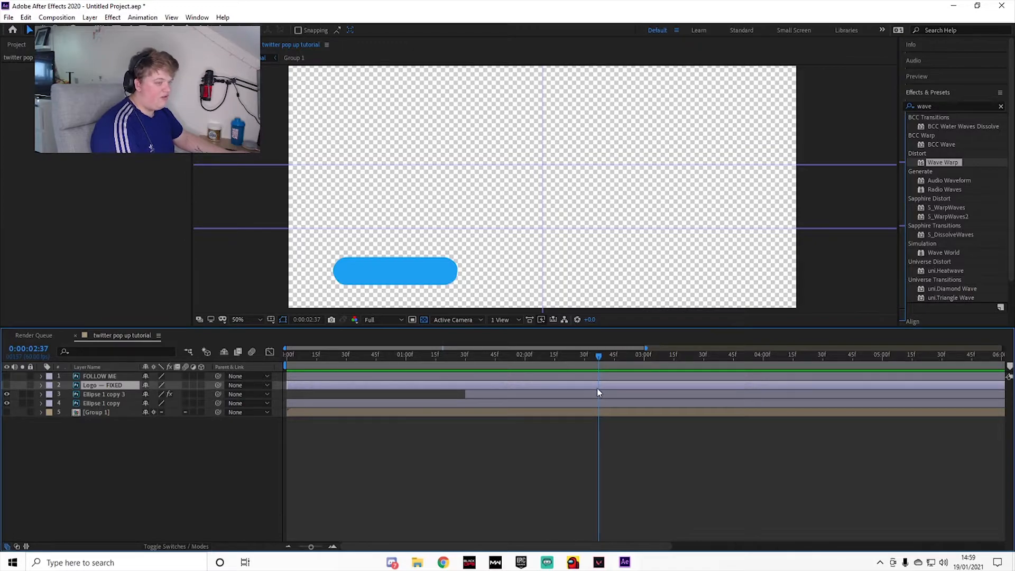
click(5, 386)
key(ctrl+shift+d)
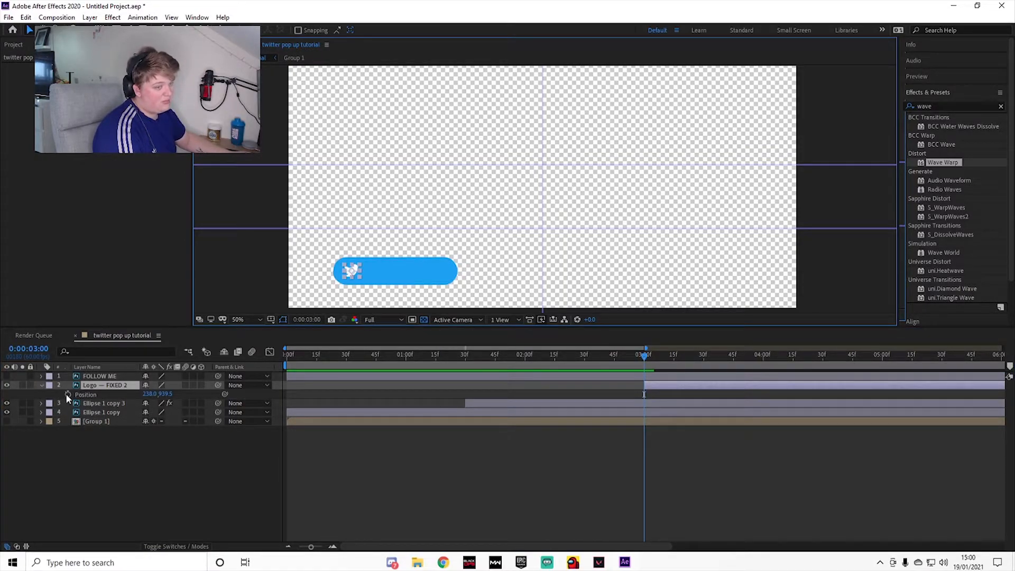
Step: Keyframe the logo's Position to slide horizontally from just outside the pill's right end at 0:00:03:00 to its original place at 0:00:03:45
click(67, 394)
drag(646, 395, 651, 366)
click(732, 356)
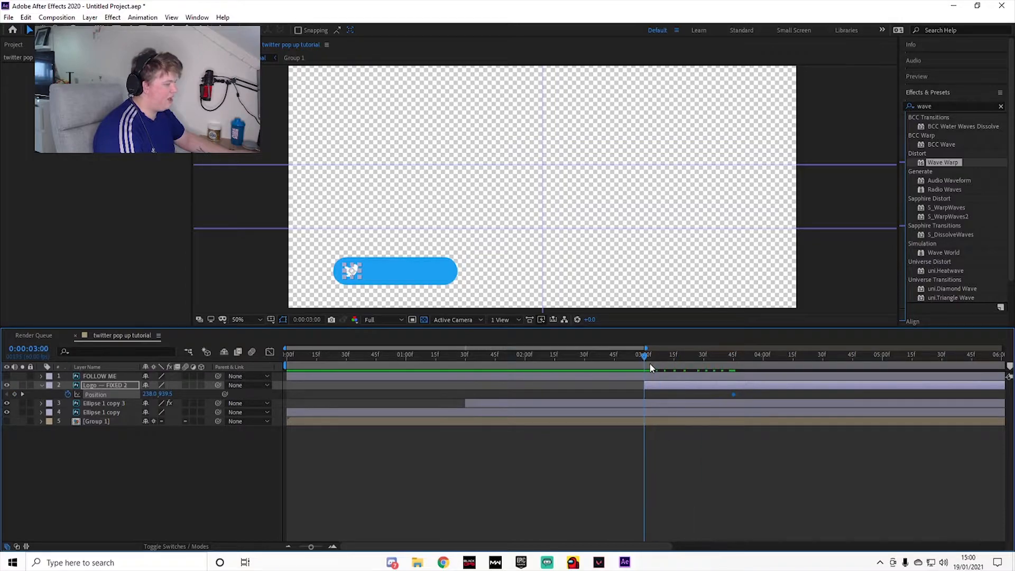
drag(352, 270, 473, 271)
key(Page_Down)
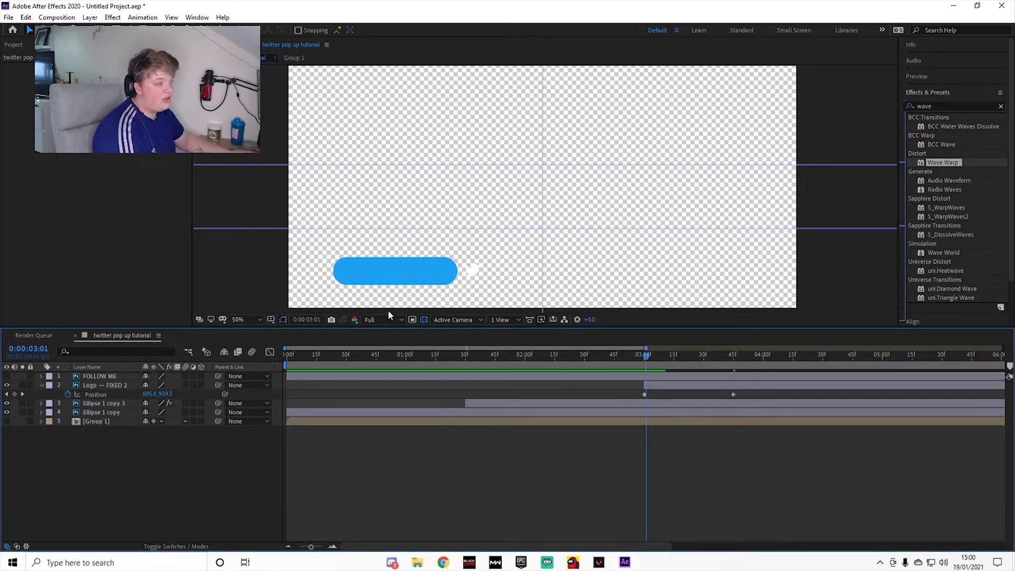
Step: Keyframe the logo's Opacity from 0% at 0:00:03:00 to 100% at 0:00:03:10
click(645, 359)
drag(645, 361, 665, 365)
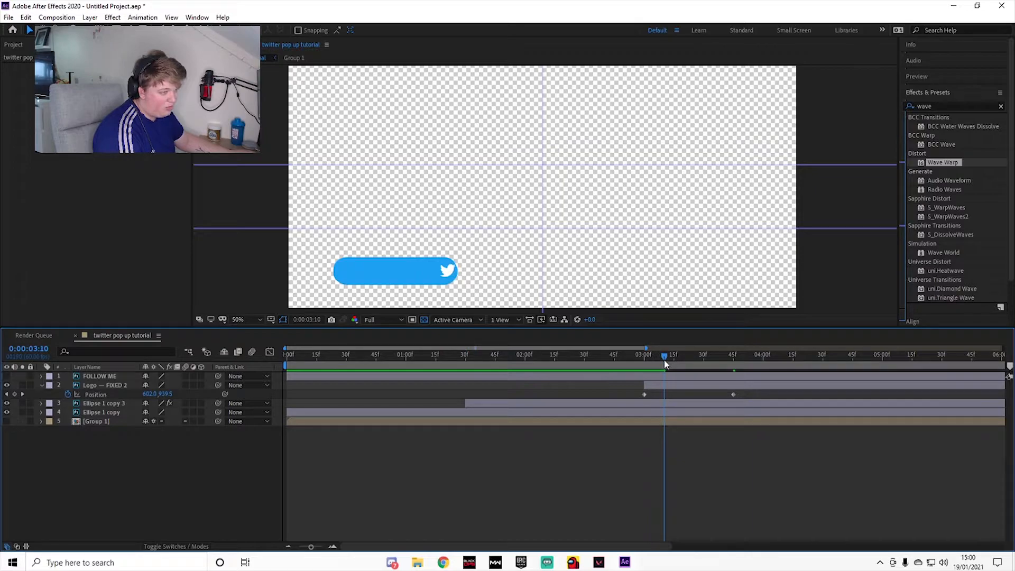
click(104, 385)
key(t)
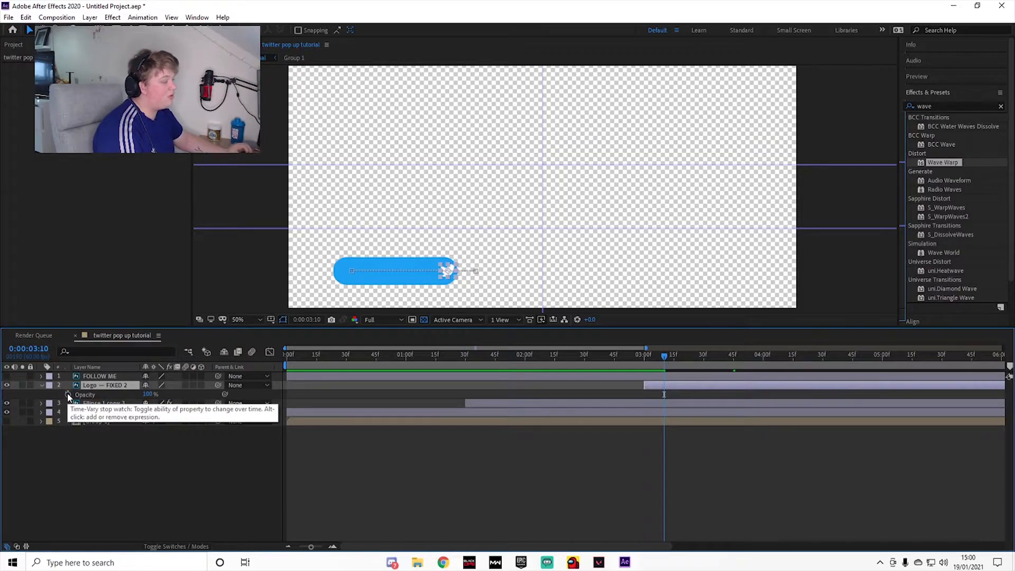
click(68, 395)
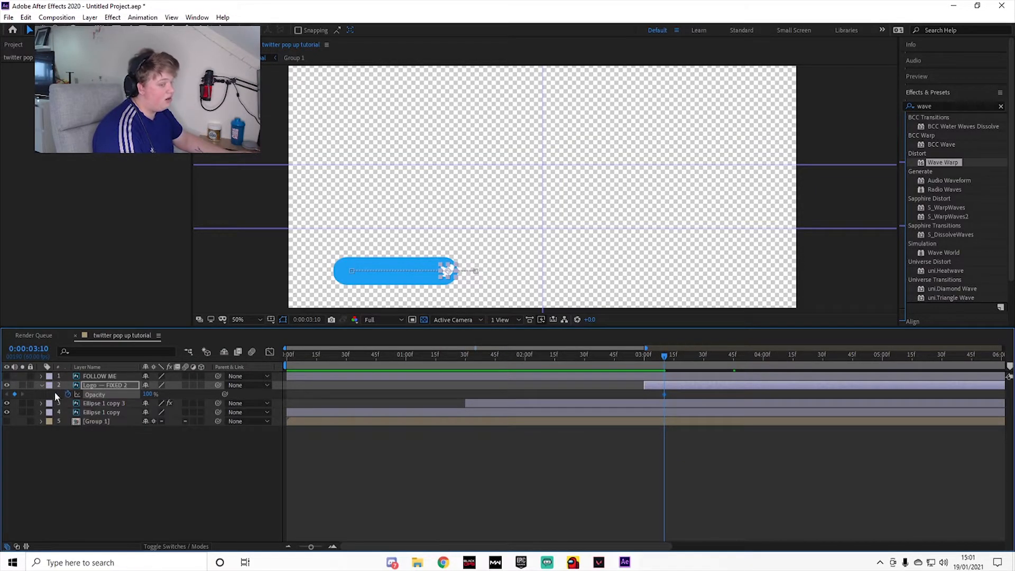
drag(664, 359, 646, 358)
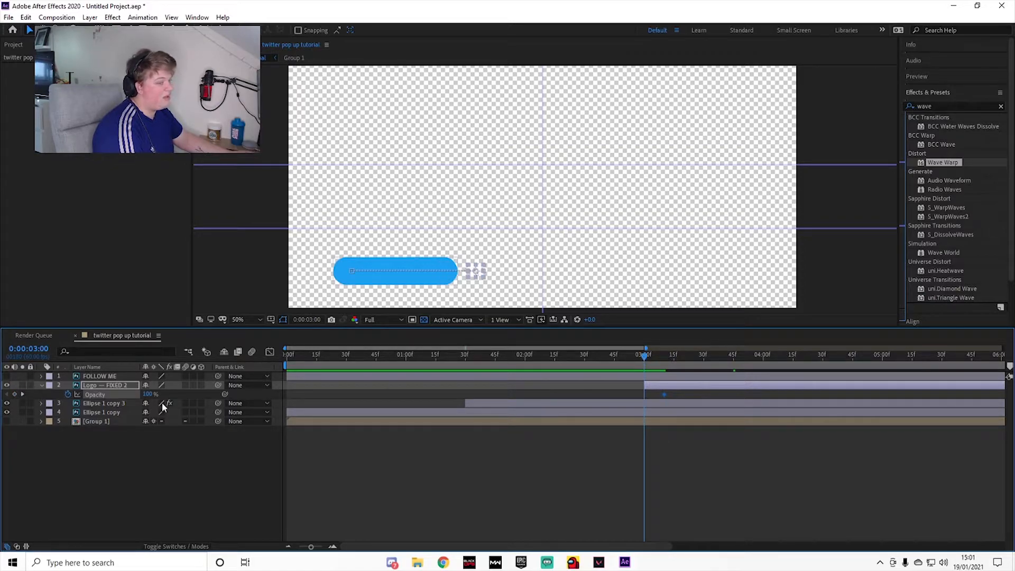
text(0)
key(Return)
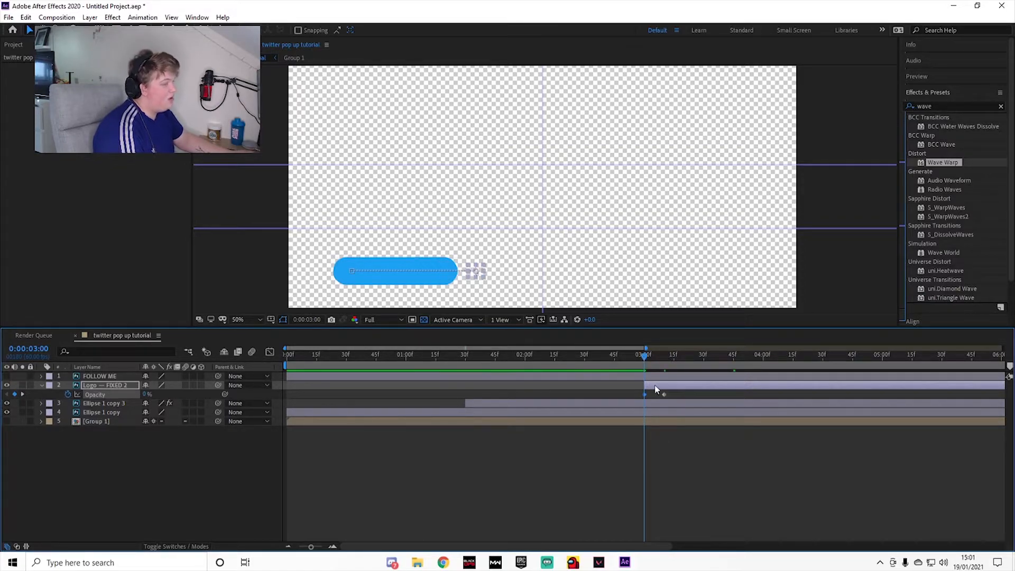
Step: Preview the logo's reveal and move its 0% Opacity keyframe to about 0:00:03:07
drag(646, 361, 575, 361)
key(space)
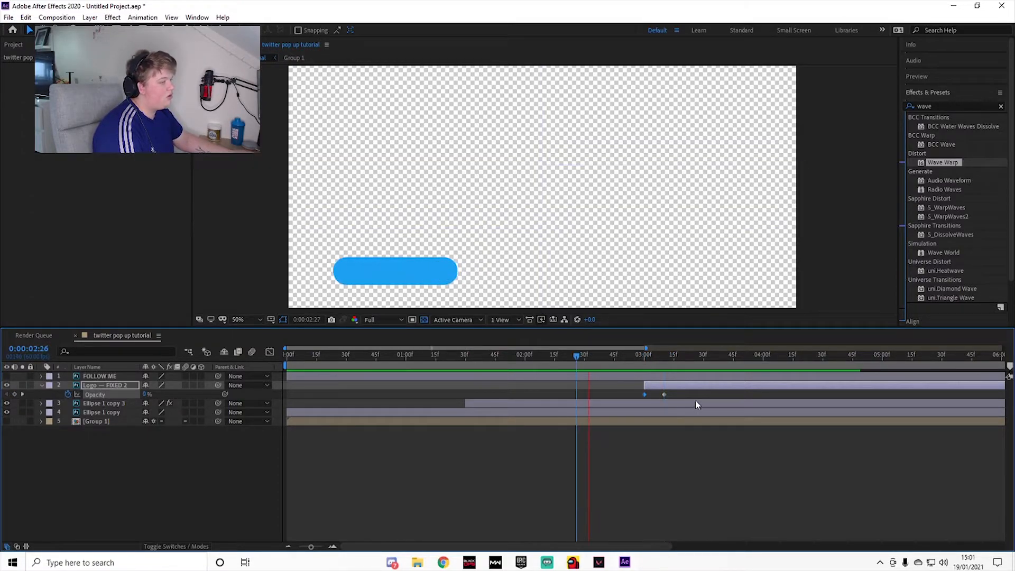
key(space)
key(space)
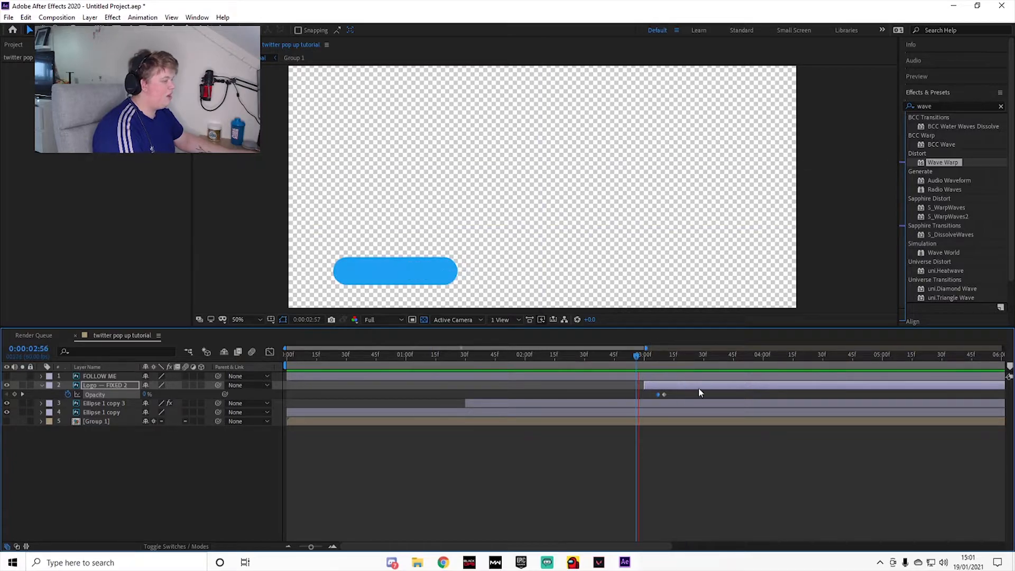
key(space)
Step: Show the logo's Position along with its Opacity and apply Easy Ease to both Position keyframes
key(minus)
key(minus)
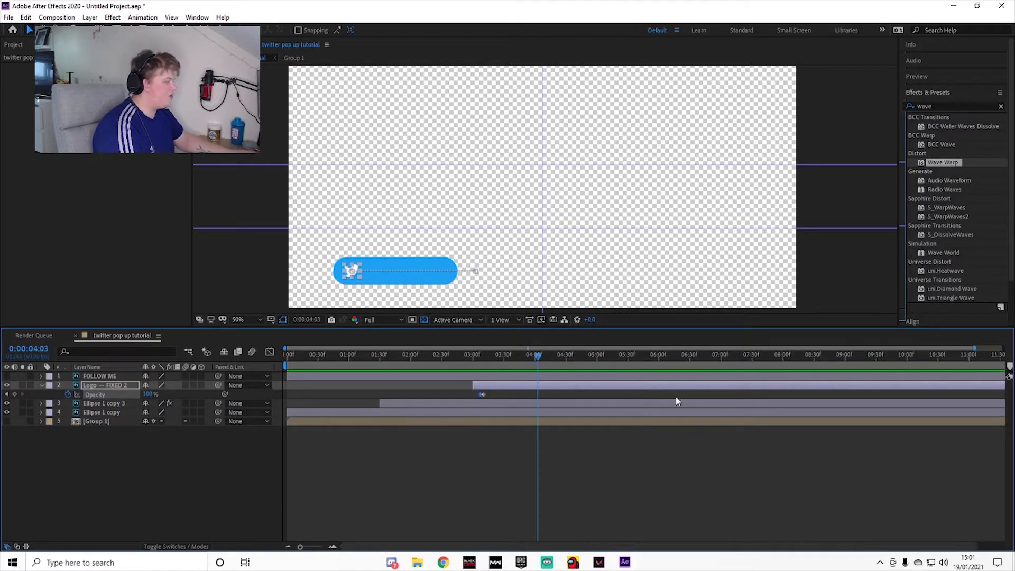
key(shift+p)
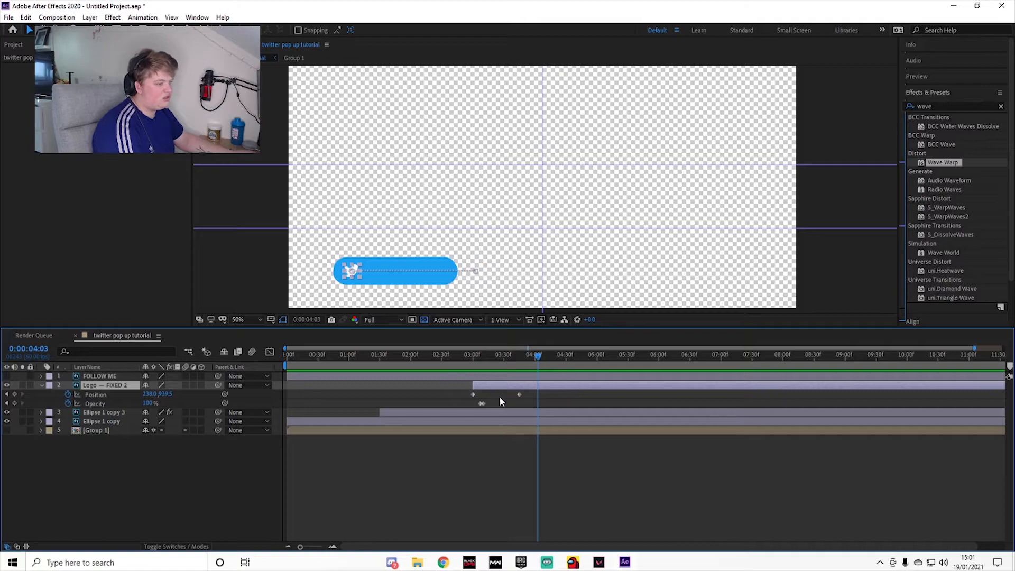
scroll(510, 399, up, 2)
drag(568, 391, 361, 398)
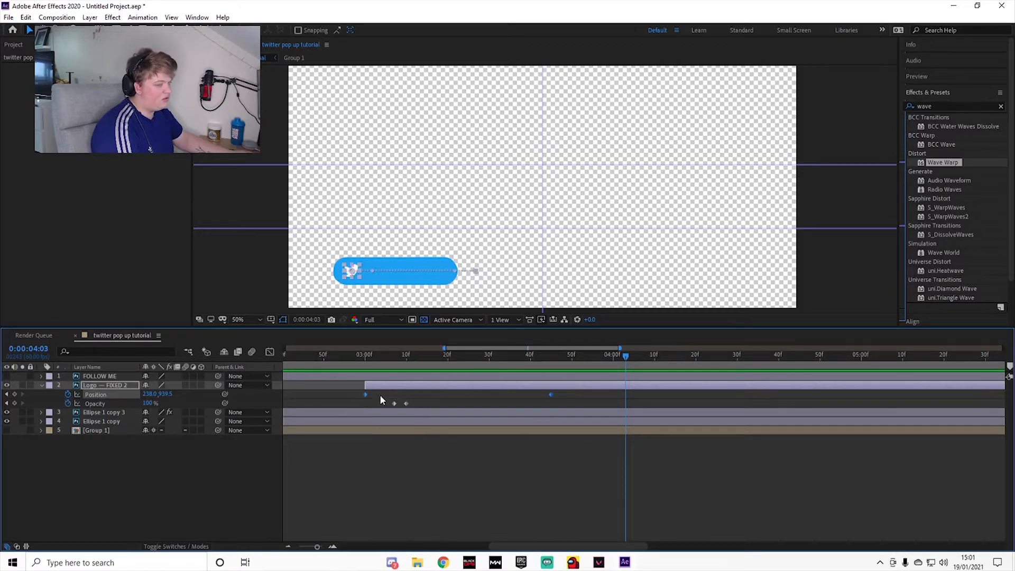
key(F9)
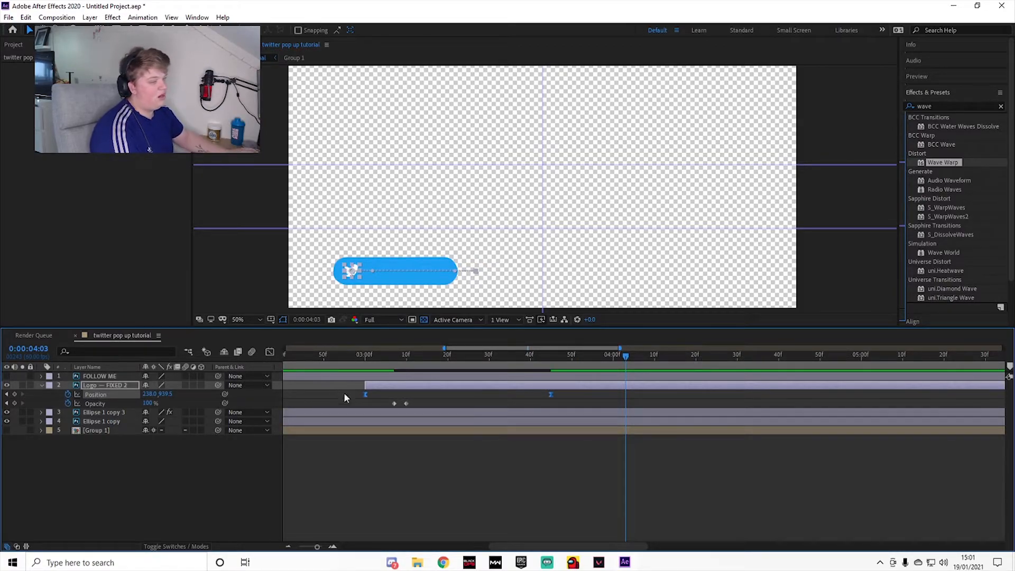
Step: Show the logo's Position curve in the Graph Editor and separate its dimensions into X and Y Position
click(270, 352)
scroll(449, 440, up, 2)
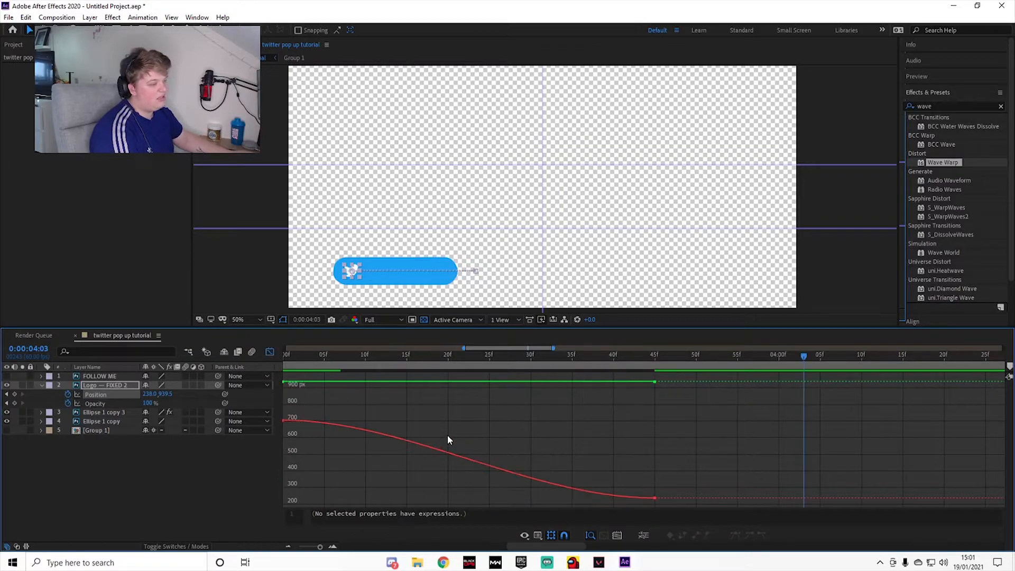
right_click(119, 394)
click(153, 424)
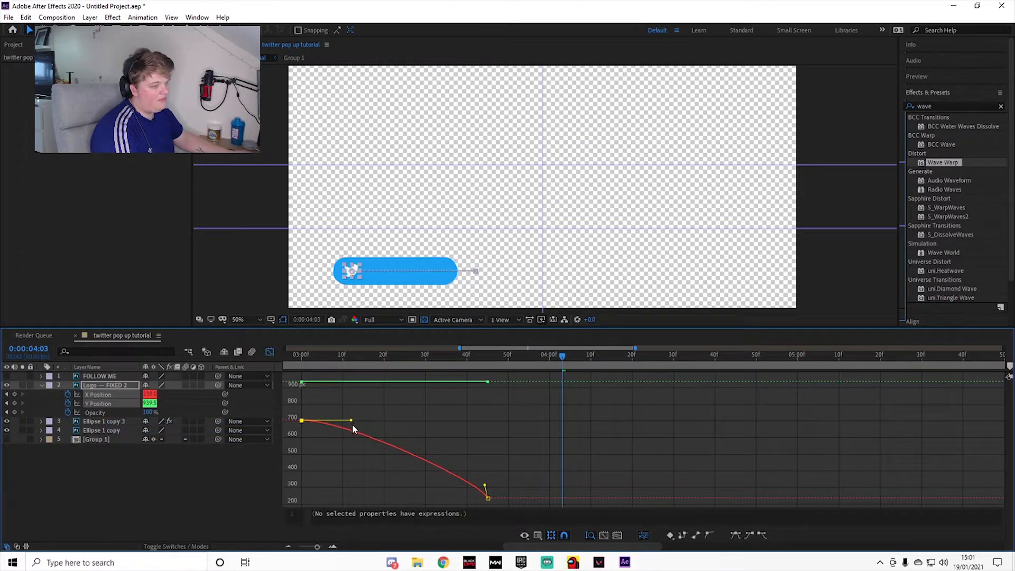
Step: Flatten the end handle of the logo's X Position curve and lengthen it to about half the move, previewing the slide
drag(484, 485, 435, 499)
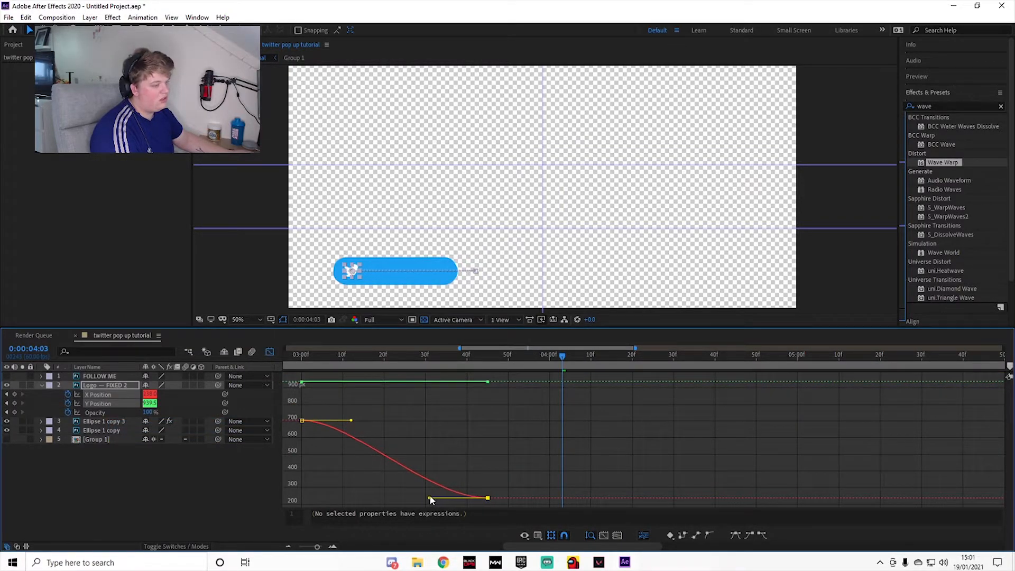
key(space)
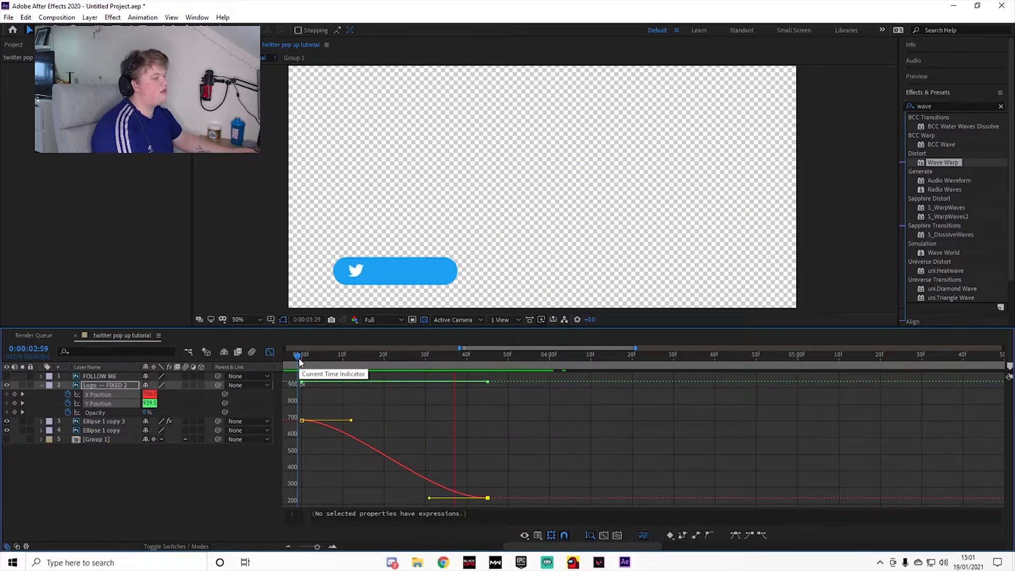
drag(431, 498, 392, 497)
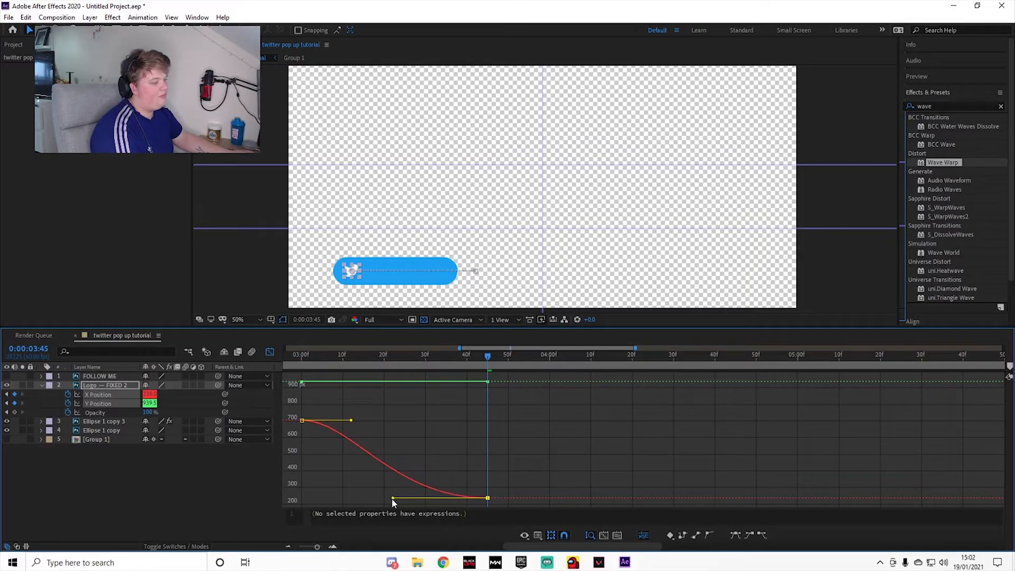
click(310, 364)
key(space)
click(315, 361)
key(space)
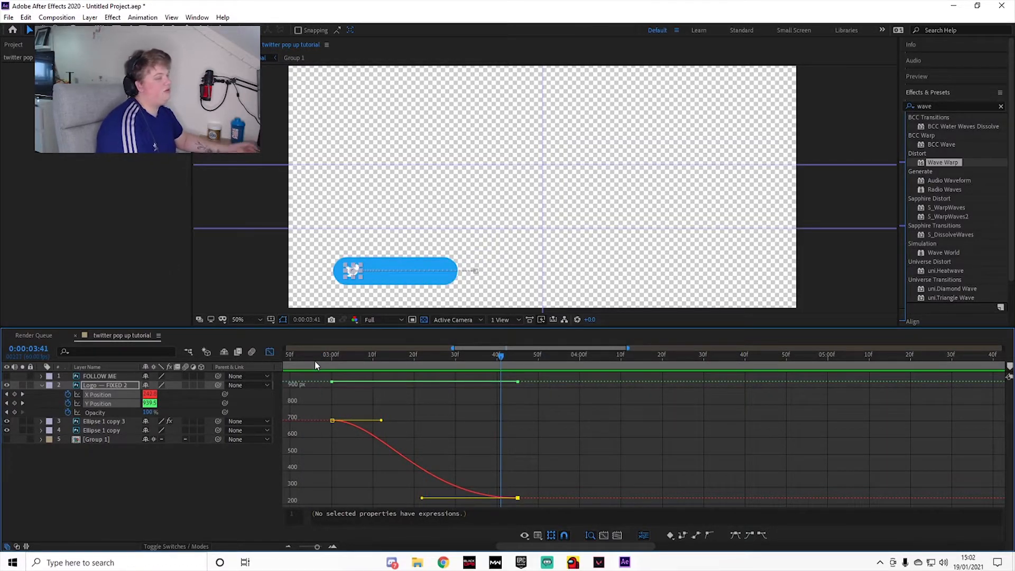
Step: Return the timeline to the layer bars at 0:00:03:45 and collapse the logo layer's properties
click(270, 352)
drag(519, 362, 518, 384)
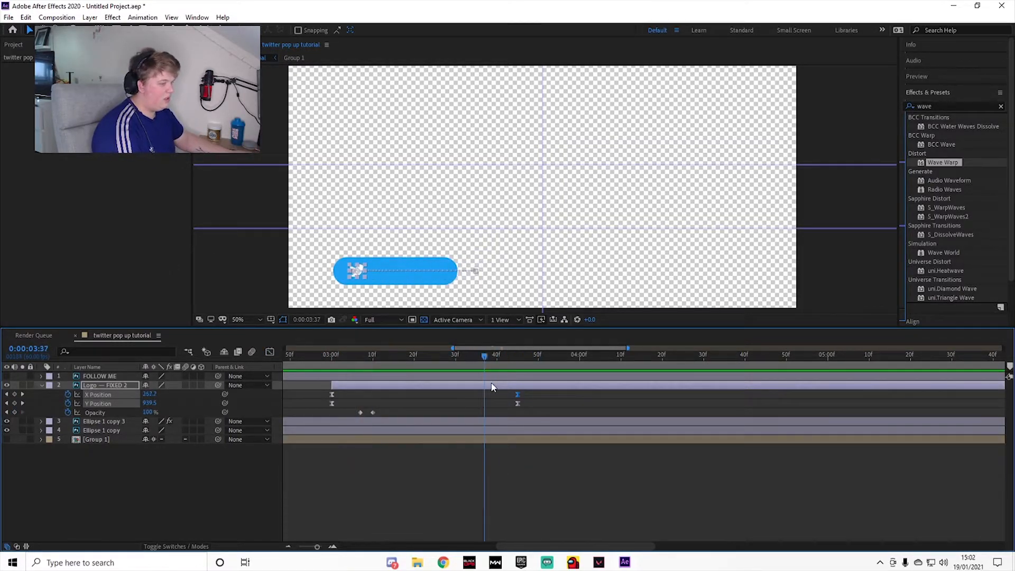
click(41, 385)
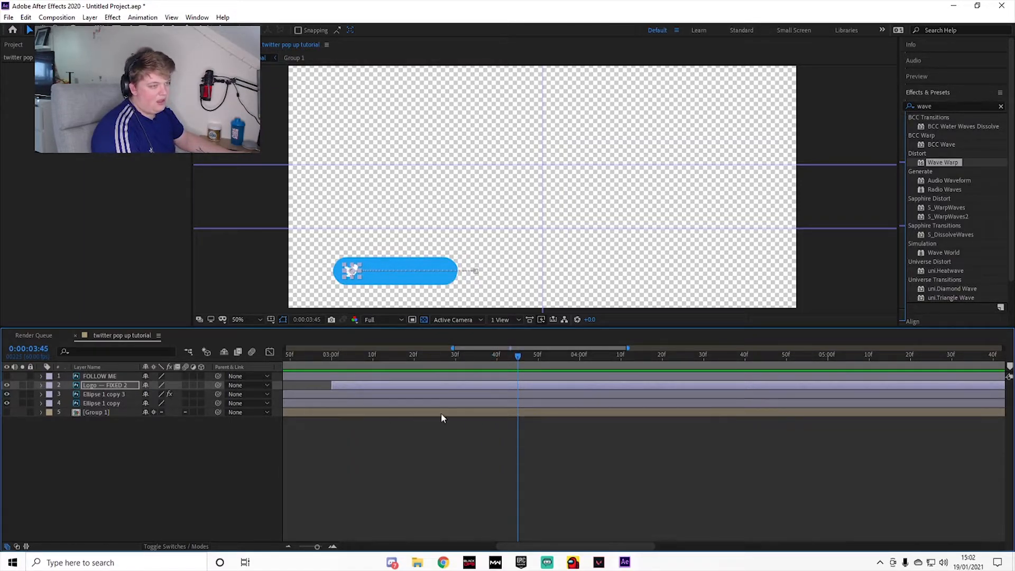
Step: Split the FOLLOW ME layer at 0:00:04:15, delete its earlier part and make the remaining part visible
drag(520, 356, 644, 400)
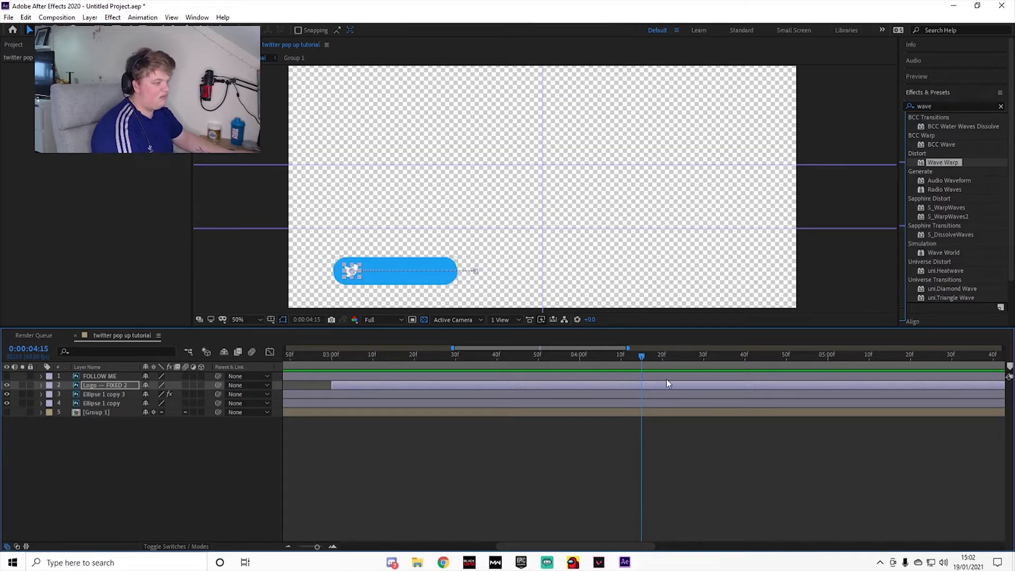
click(531, 377)
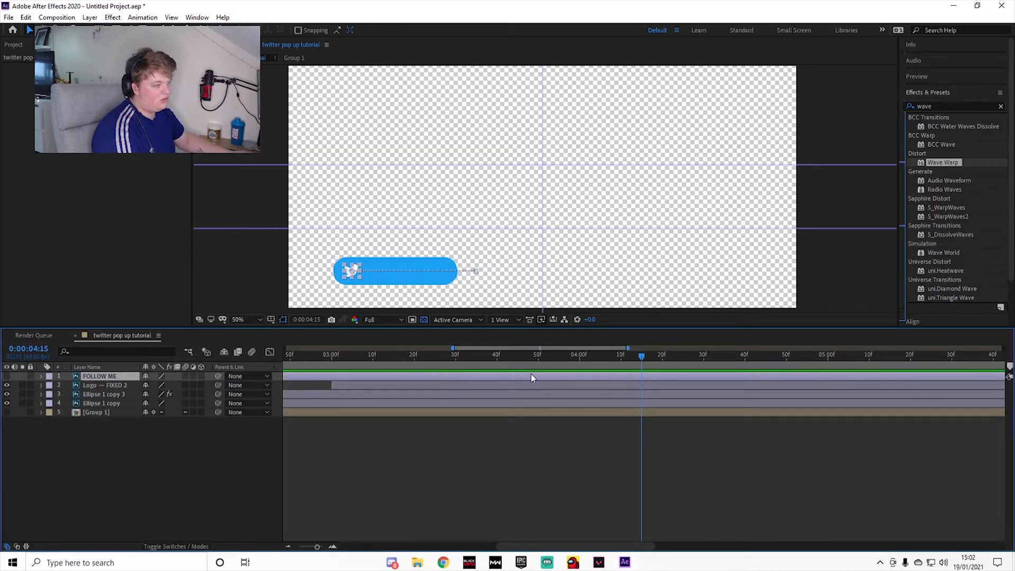
key(ctrl+shift+d)
click(608, 383)
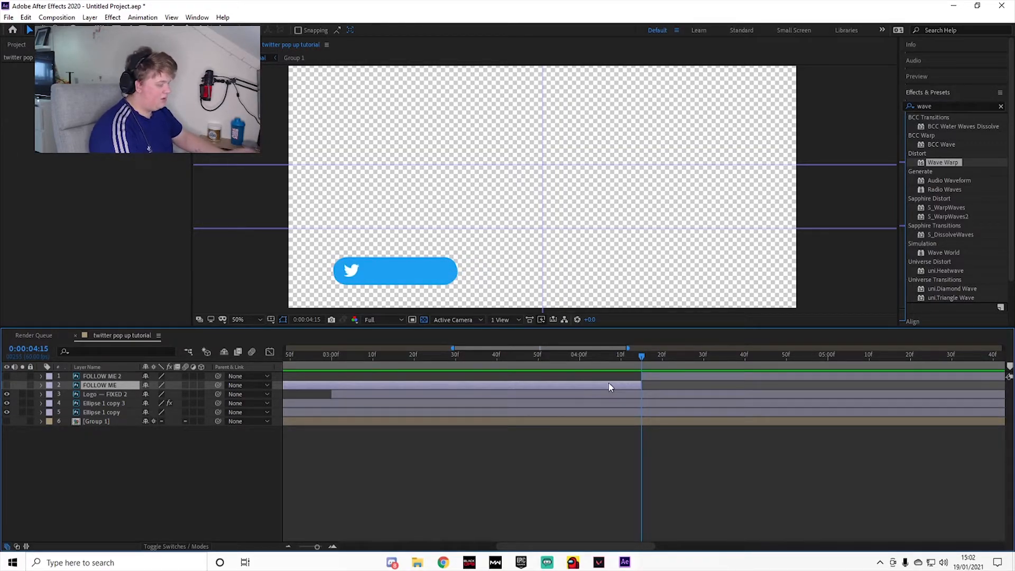
key(Delete)
click(677, 378)
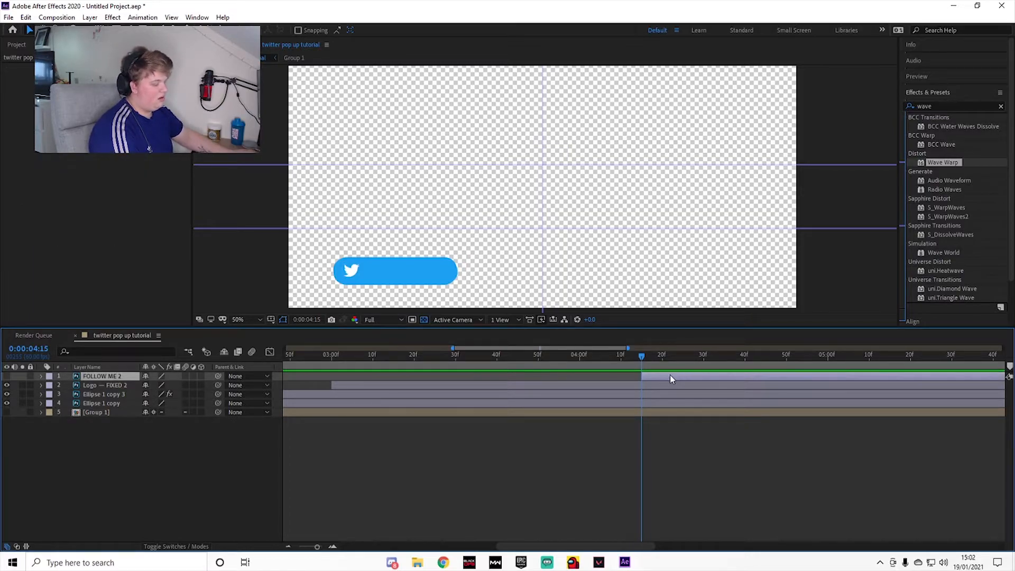
click(6, 376)
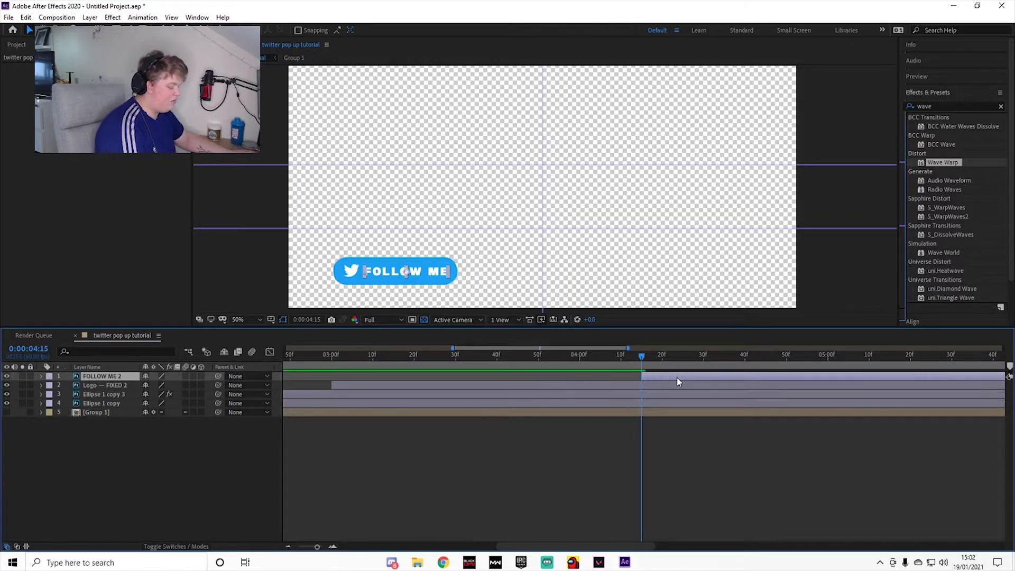
Step: Keyframe the FOLLOW ME text's Scale from 0% at 0:00:04:15 to 100% at 0:00:05:00
key(s)
mouse_move(165, 389)
mouse_down()
mouse_move(136, 389)
mouse_move(145, 385)
mouse_up()
click(169, 385)
key(Return)
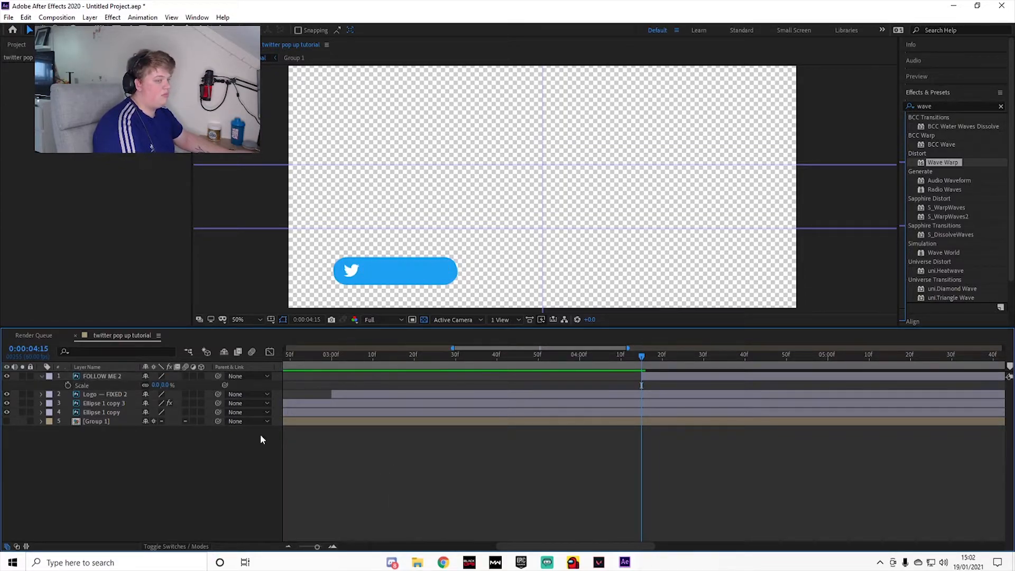
click(68, 386)
drag(646, 359, 831, 445)
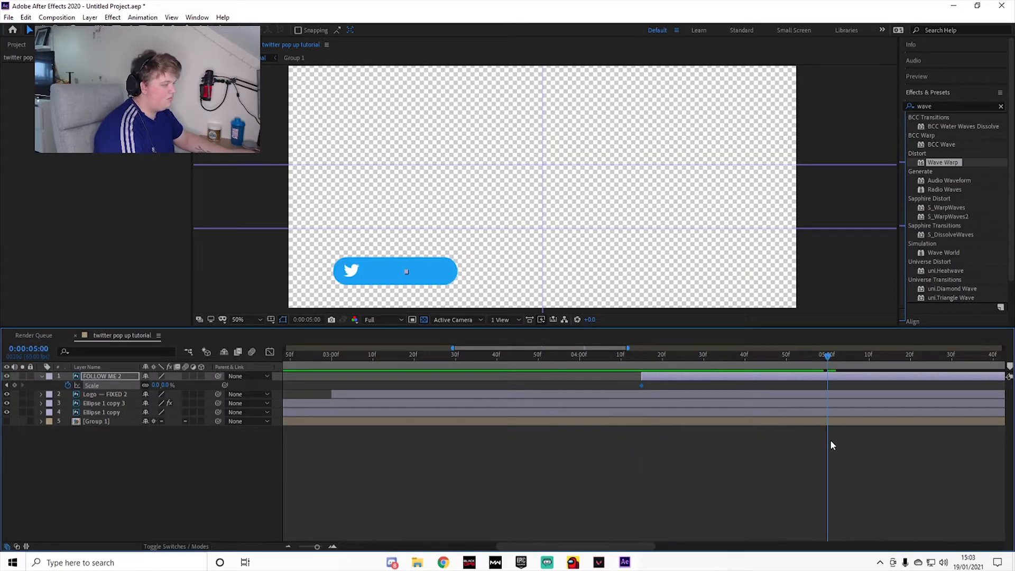
click(166, 385)
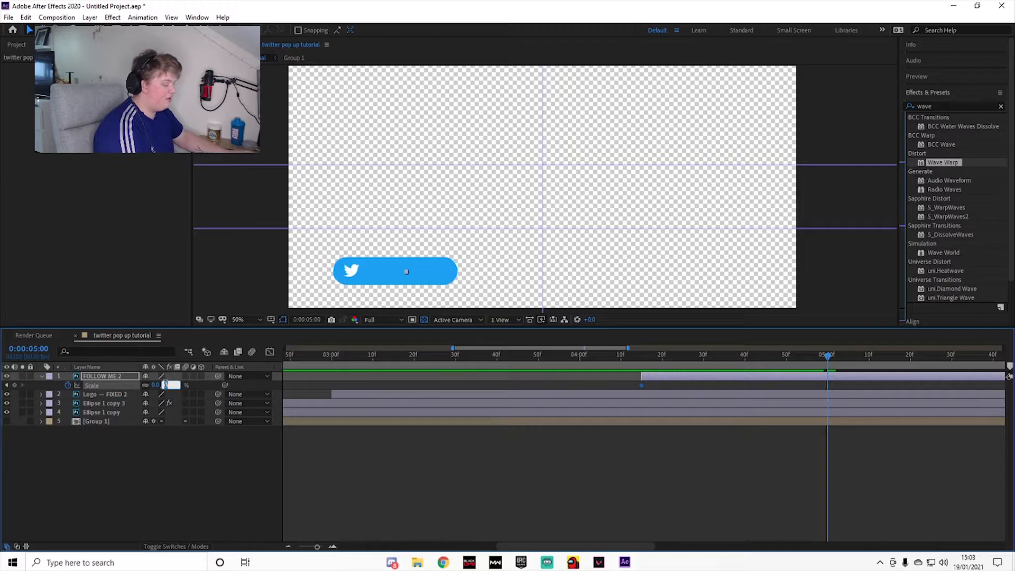
click(433, 480)
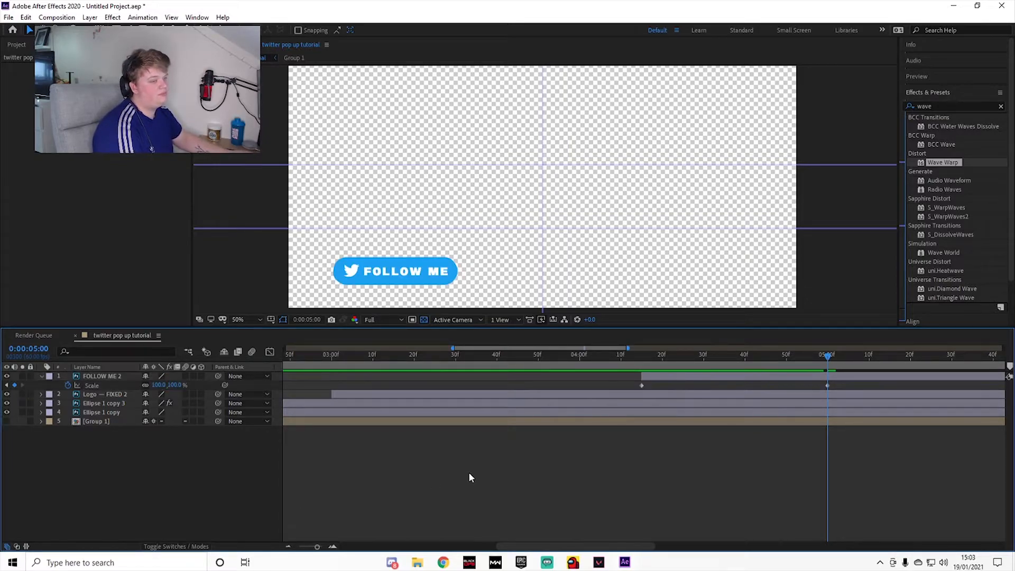
Step: Make the FOLLOW ME text a 3D layer and add an X Rotation keyframe at 0:00:04:15
drag(817, 358, 645, 373)
click(646, 377)
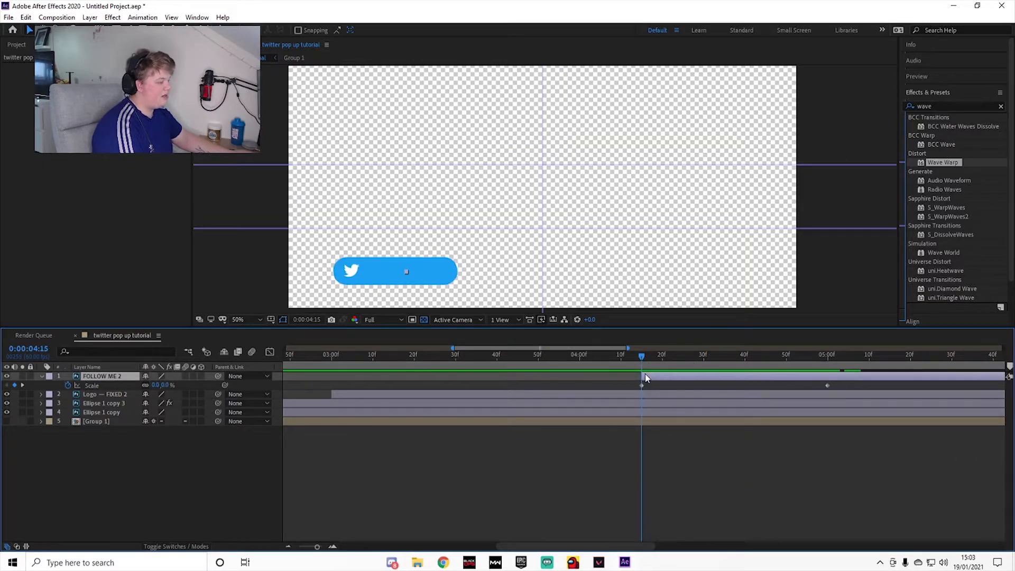
click(201, 376)
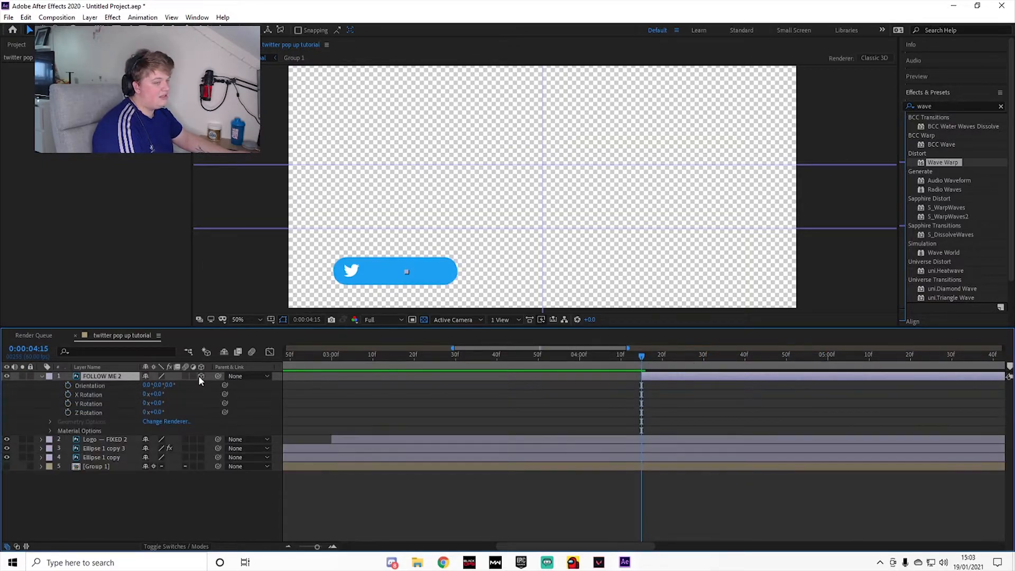
drag(667, 358, 641, 394)
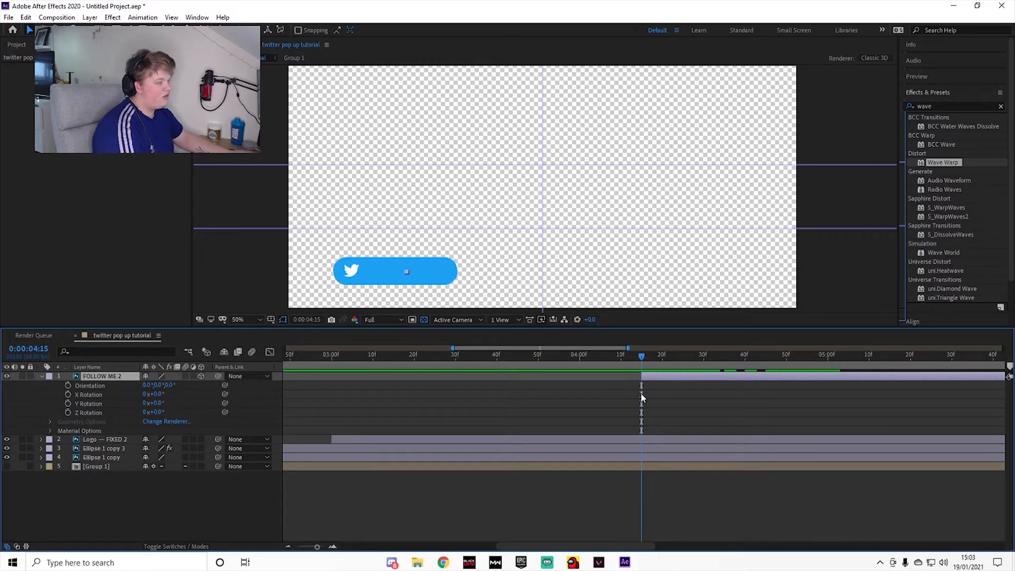
click(67, 394)
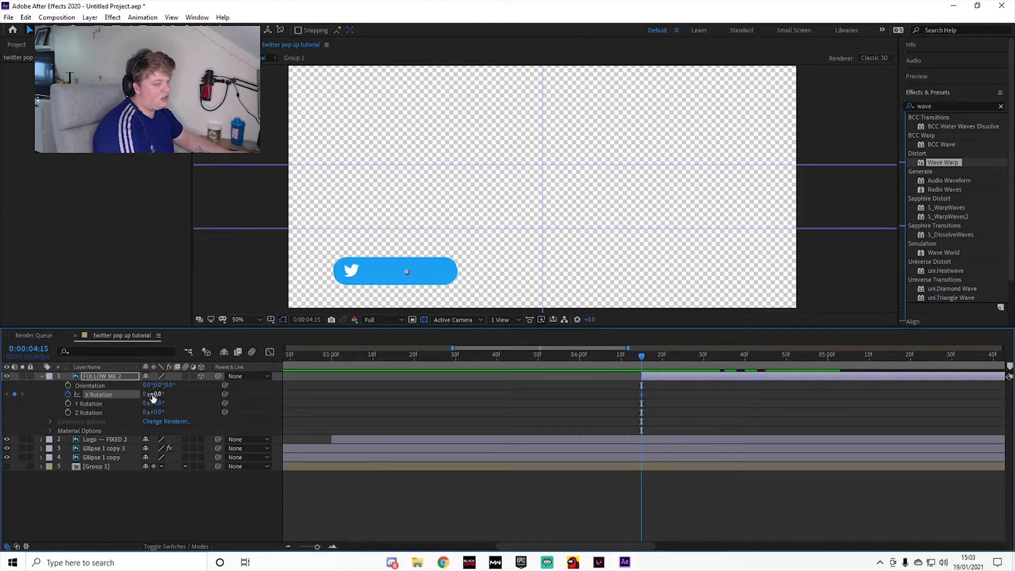
Step: Keyframe the FOLLOW ME text's X Rotation to one full turn at 0:00:05:00 and preview the spin
drag(642, 356, 827, 392)
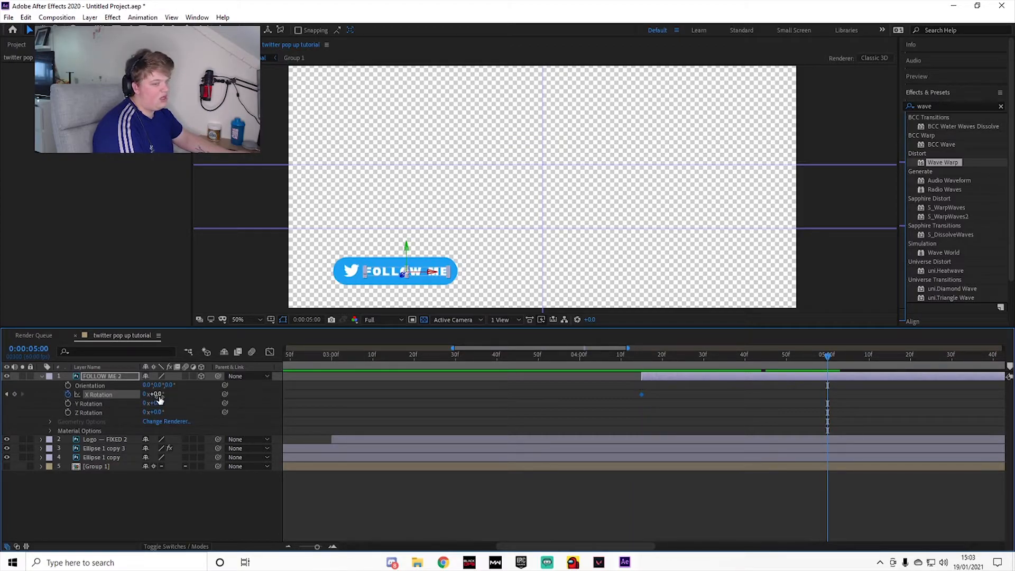
drag(157, 394, 360, 406)
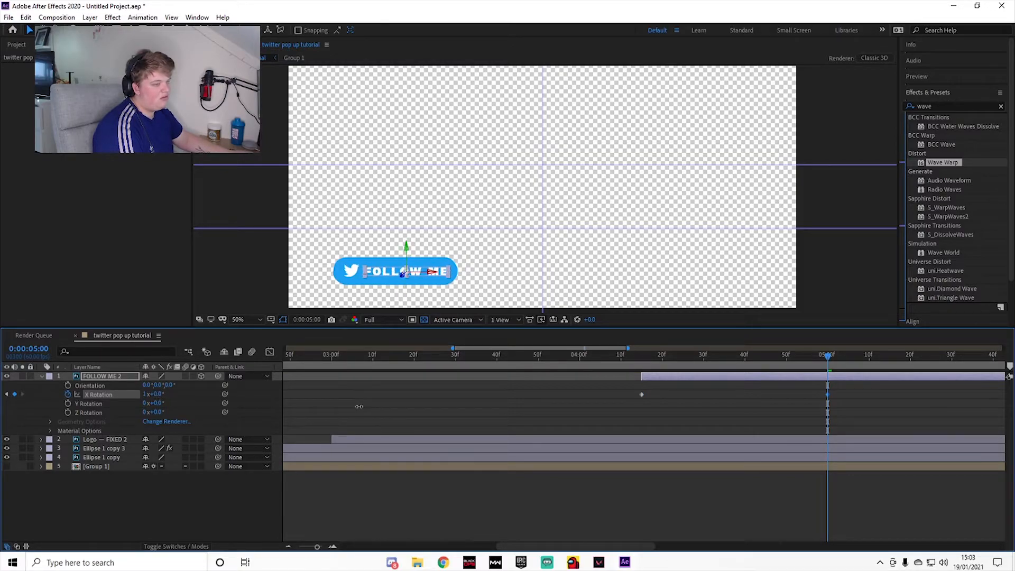
key(space)
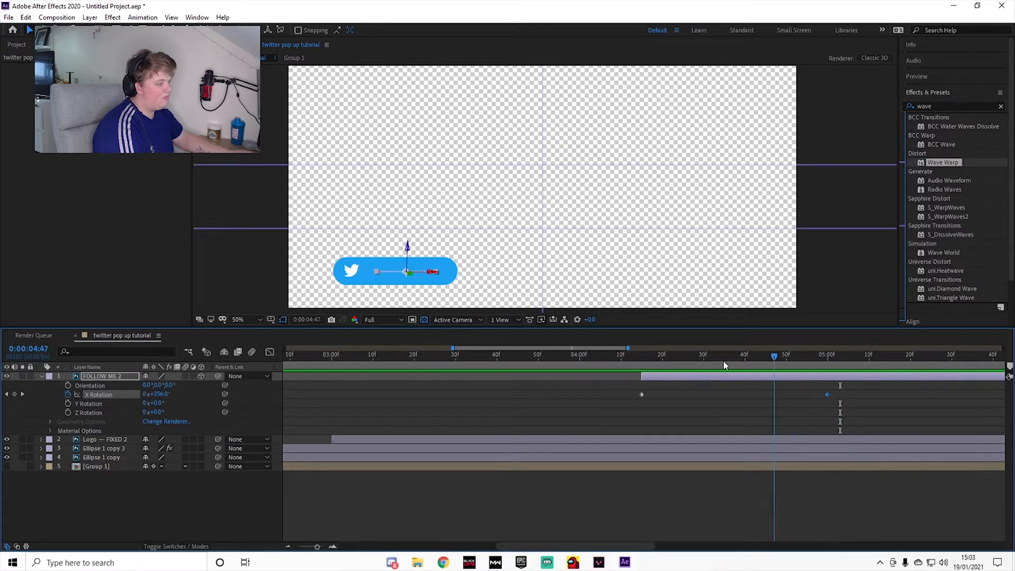
Step: Reveal the FOLLOW ME layer's keyframes and apply Easy Ease to all its Scale and X Rotation keyframes
click(754, 378)
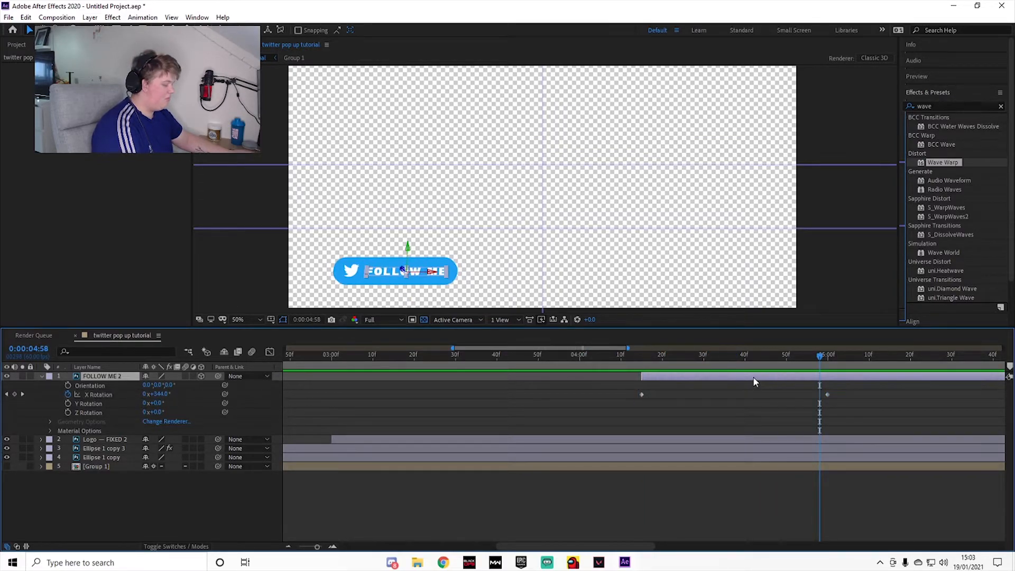
key(u)
drag(834, 383, 626, 402)
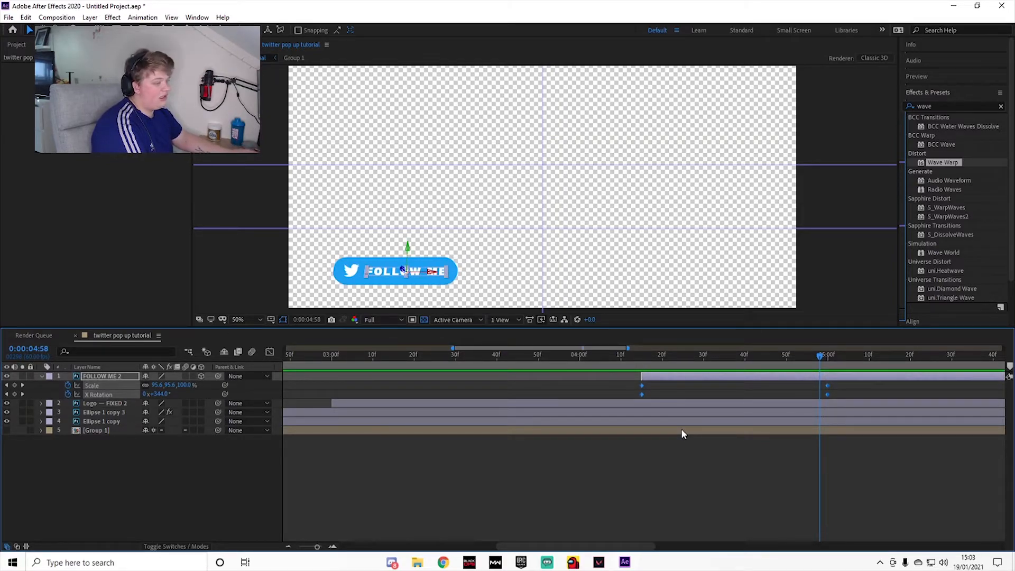
key(F9)
Step: Reshape the FOLLOW ME text's X Rotation and Scale value curves in the Graph Editor by adjusting their ease handles
click(270, 353)
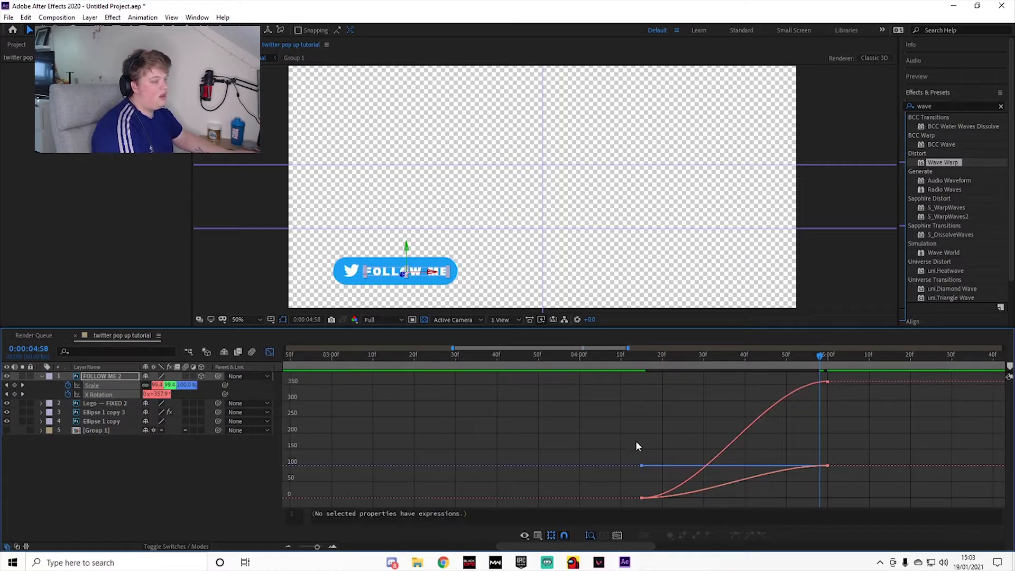
click(642, 498)
drag(704, 499, 600, 444)
drag(767, 382, 846, 431)
click(827, 466)
drag(766, 465, 702, 475)
drag(757, 488, 788, 490)
Step: Preview the text animation and level the incoming ease handle of the X Rotation keyframe at 0:00:05:00
click(587, 356)
key(space)
Step: Replay the FOLLOW ME text's entrance from just before 0:00:04:15 to check its easing
key(space)
click(828, 382)
drag(825, 431, 754, 381)
click(596, 355)
key(space)
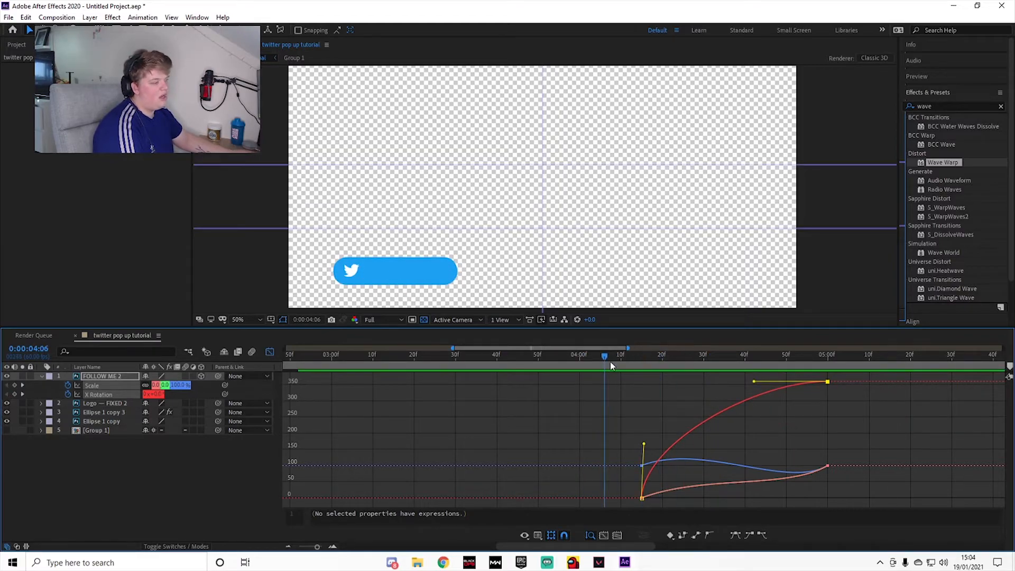
key(space)
drag(640, 356, 622, 352)
key(space)
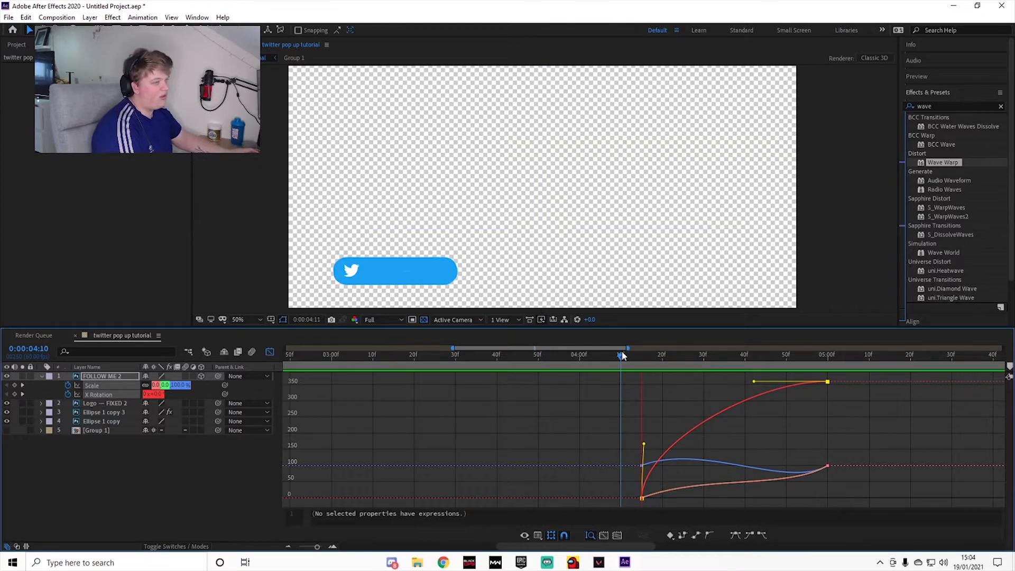
key(space)
Step: Return to the layer bars and preview the pop-up animation from 0:00:02:06
scroll(608, 386, down, 5)
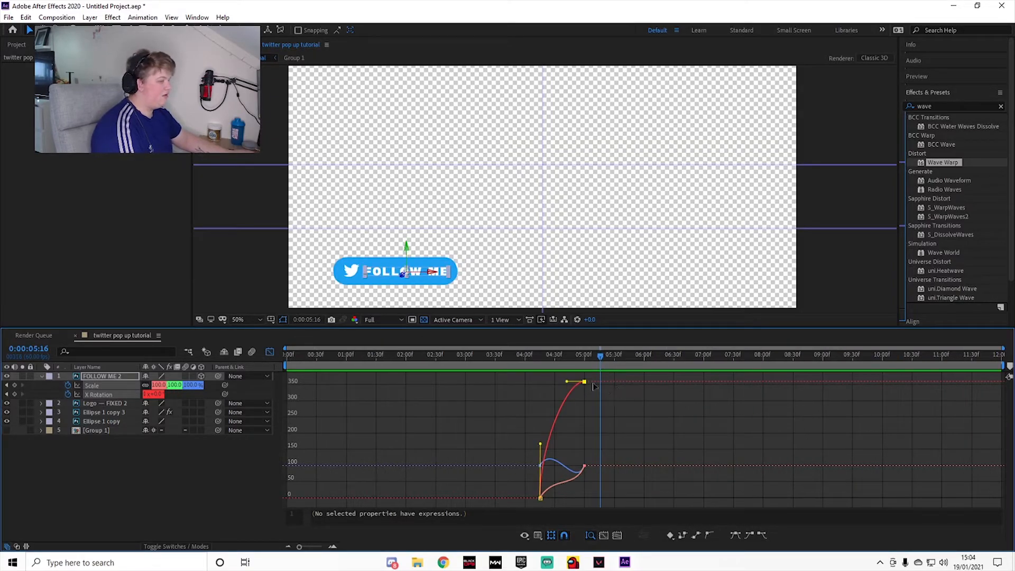
drag(598, 354, 411, 372)
click(269, 353)
key(space)
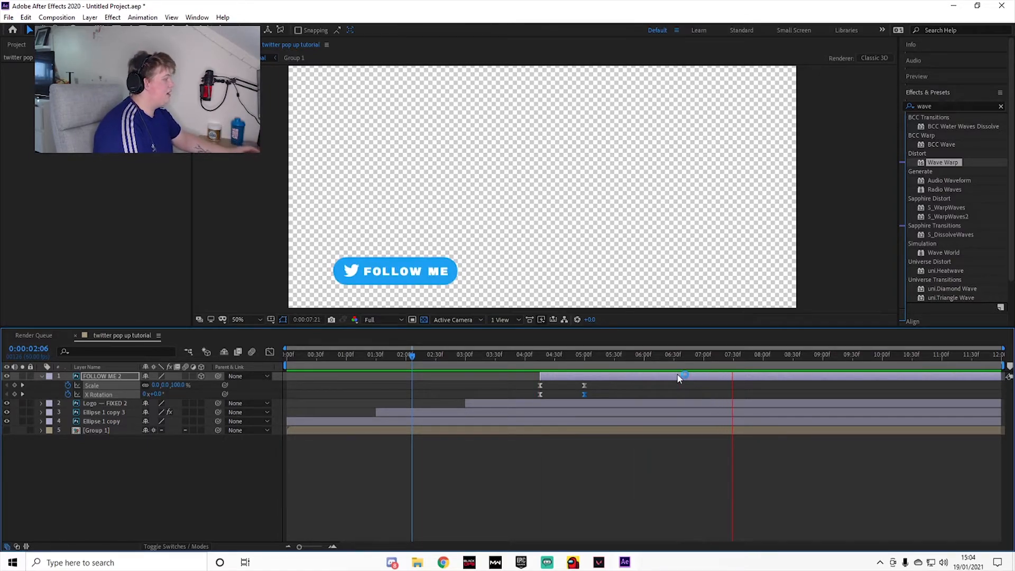
key(space)
Step: Set the current time to 0:00:10:30 and pre-compose all five layers into one composition
drag(810, 360, 912, 370)
click(911, 374)
click(893, 429)
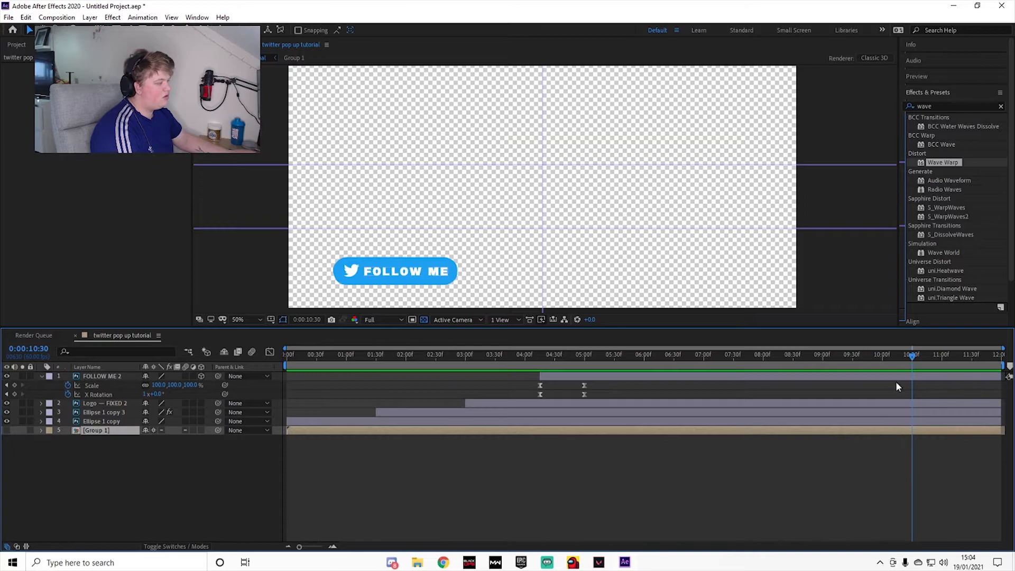
shift+click(896, 377)
right_click(895, 378)
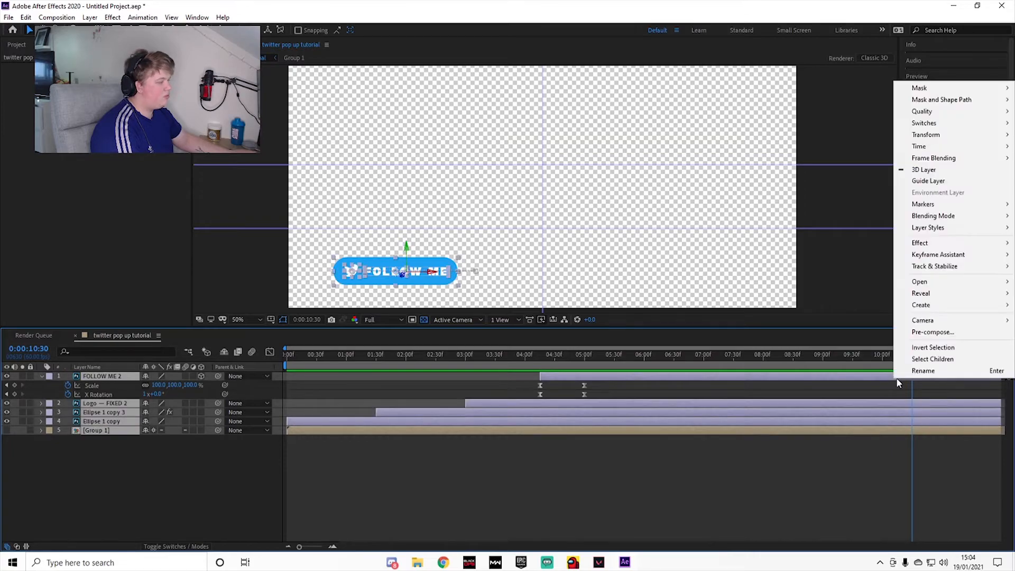
click(929, 333)
click(436, 351)
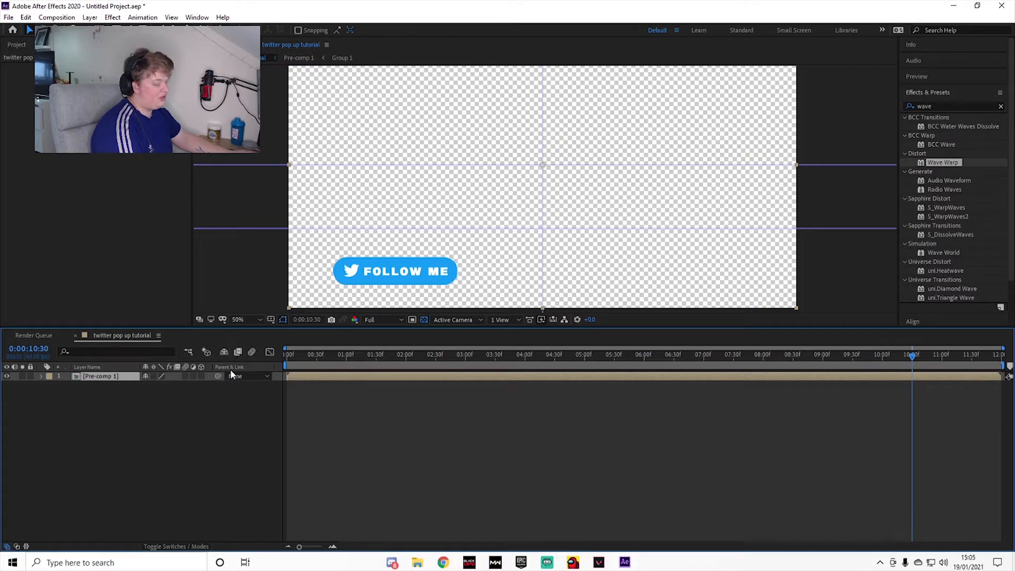
Step: Keyframe the pre-comp's Opacity from 100% at 0:00:10:30 to 0% at 0:00:11:59 and preview the fade-out
key(t)
click(68, 386)
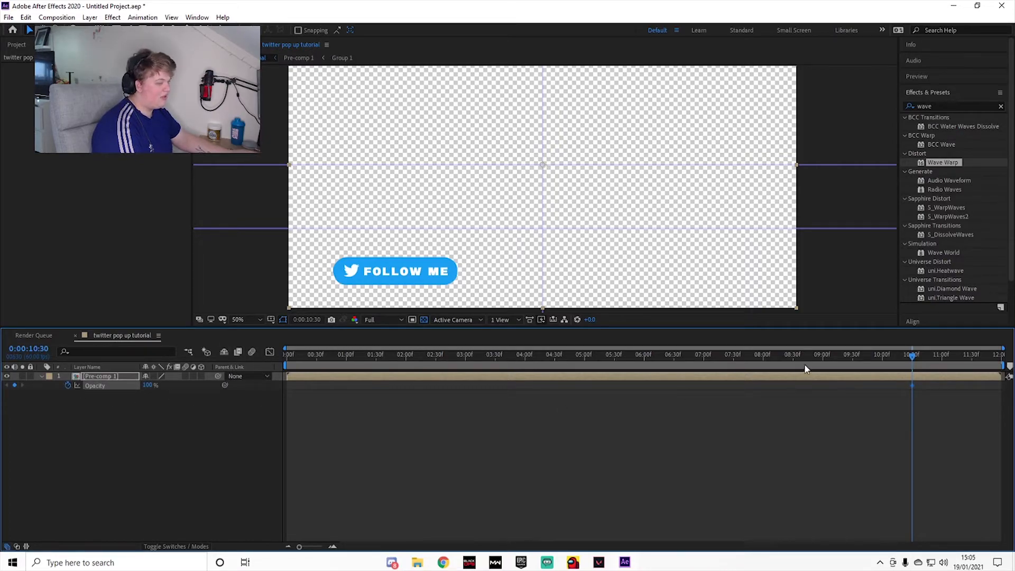
drag(913, 361, 1000, 355)
drag(145, 385, 67, 405)
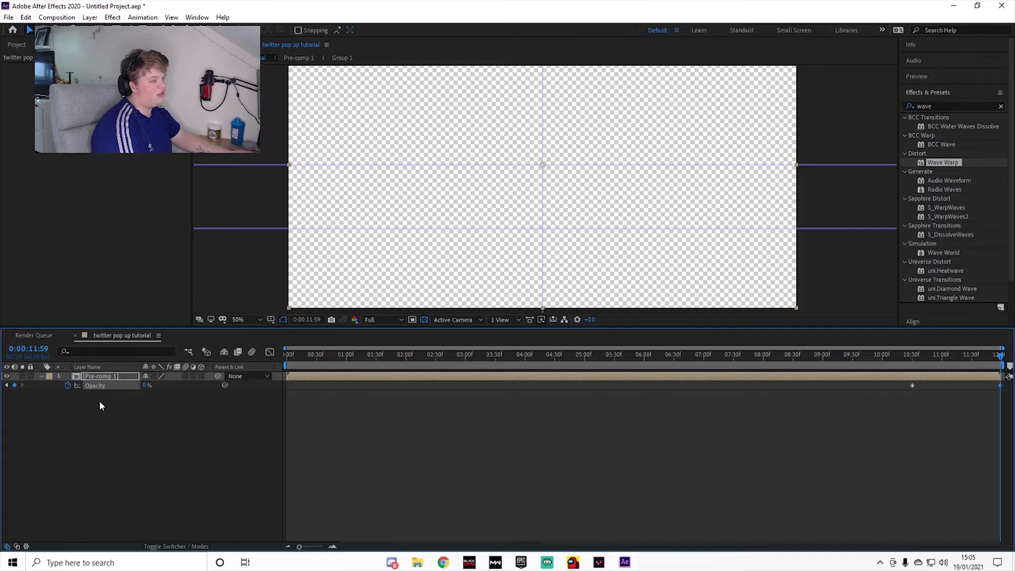
key(space)
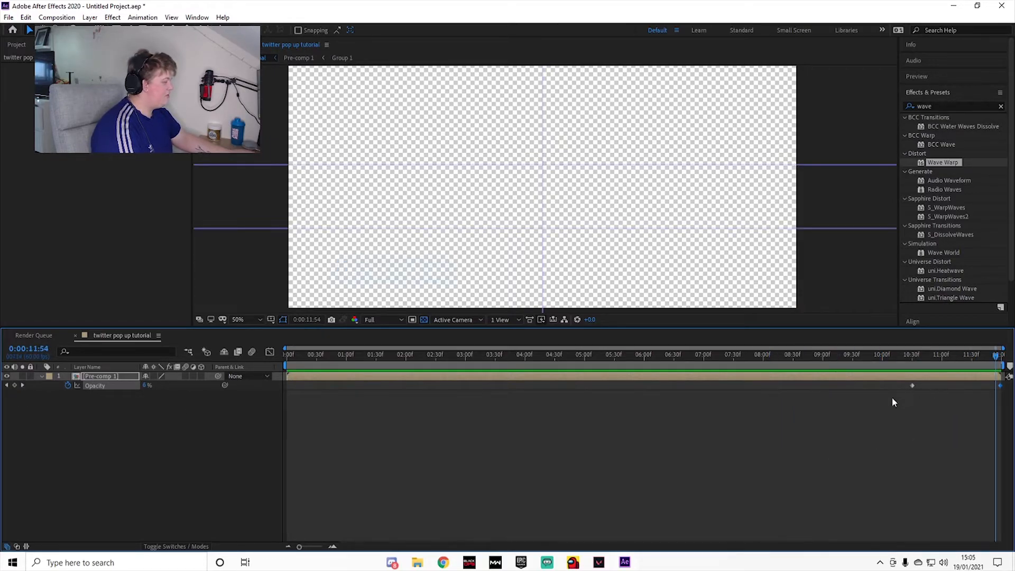
Step: Ease both Opacity keyframes and reshape the value curve so the fade drops steeply first and levels off at the end
drag(893, 400, 1003, 380)
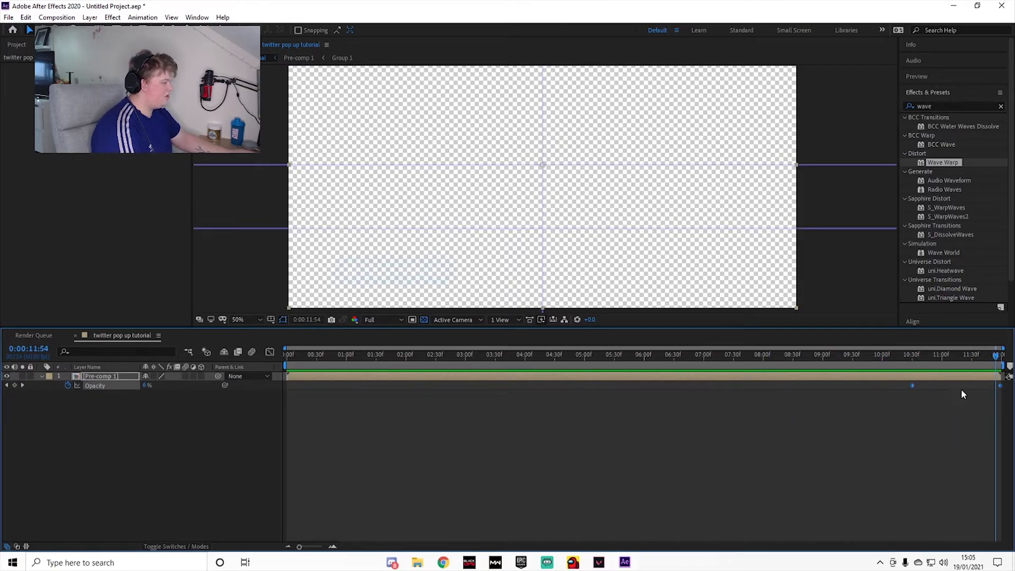
click(270, 351)
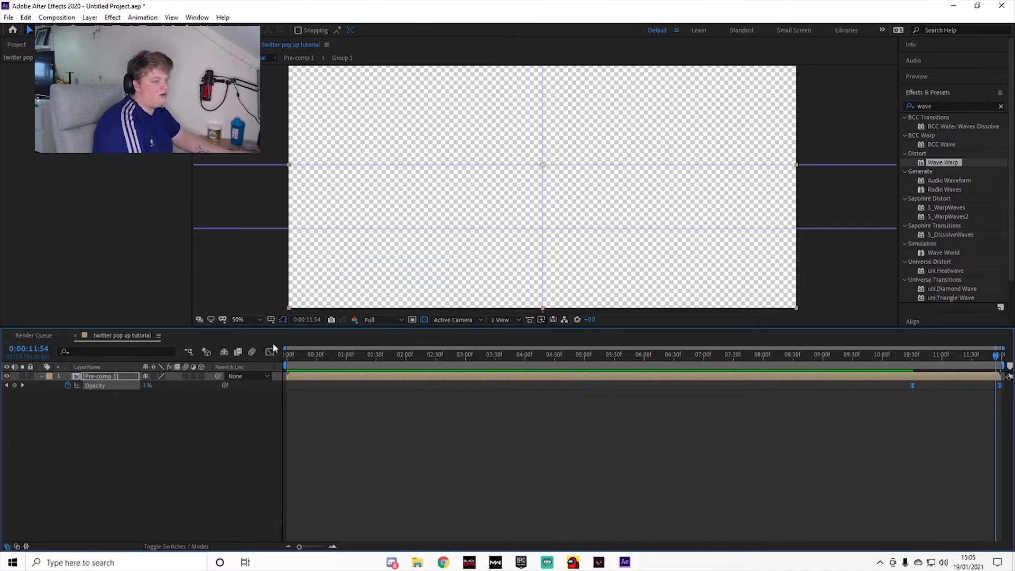
scroll(966, 390, up, 3)
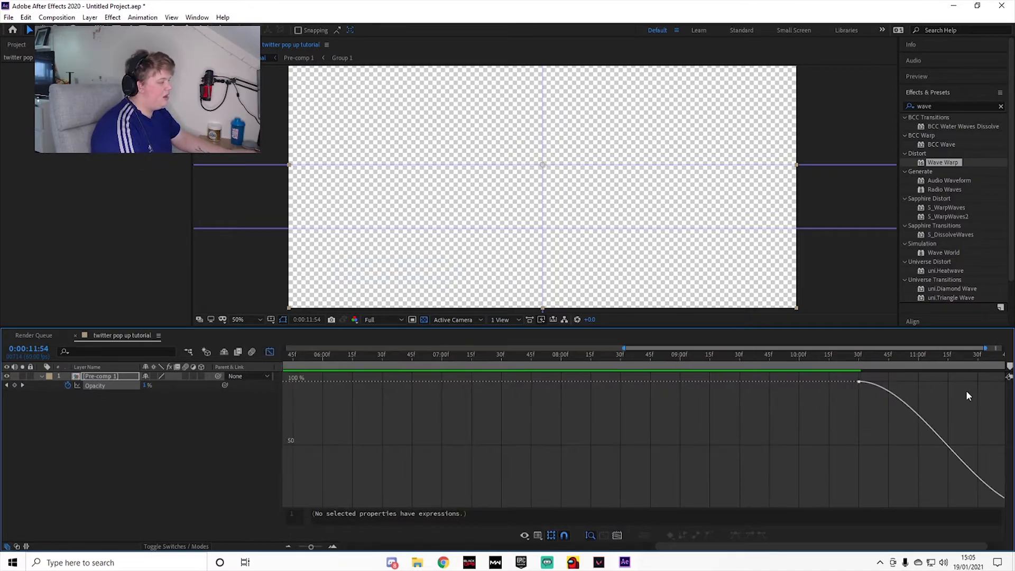
click(877, 390)
drag(919, 386, 851, 489)
Step: Preview the pre-comp's eased fade-out and return the timeline to the layer bars
key(space)
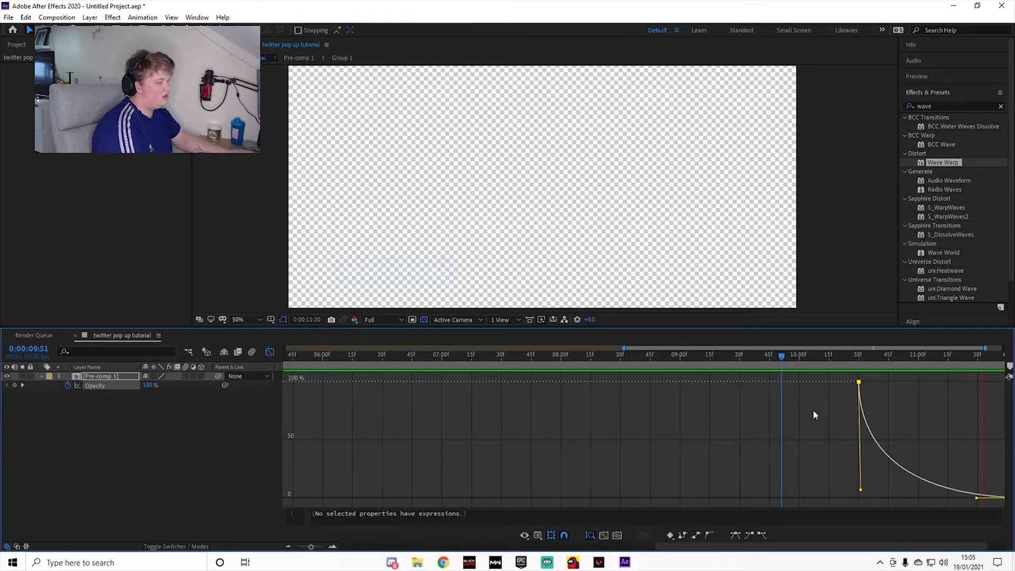
key(space)
scroll(824, 400, down, 3)
key(space)
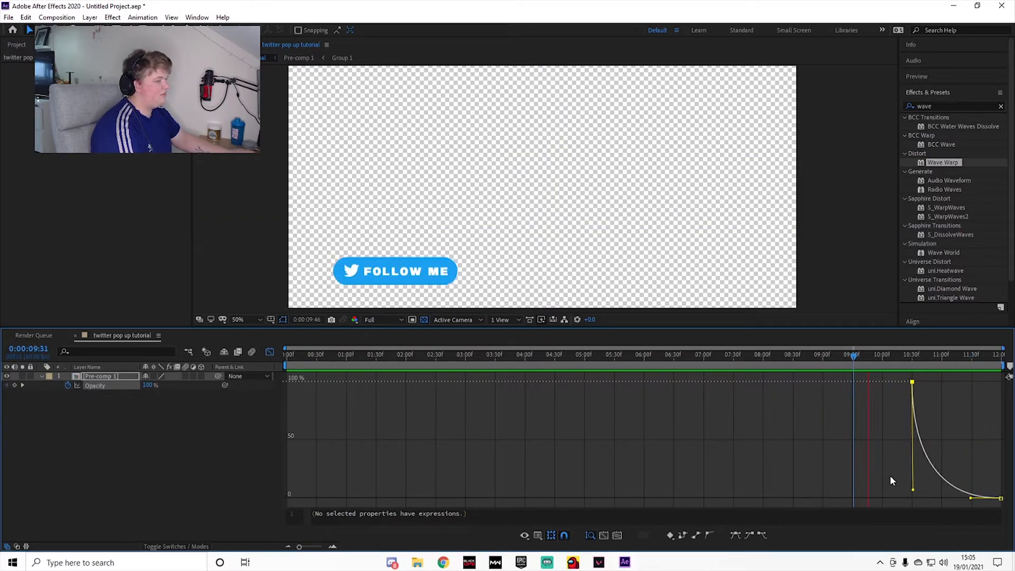
key(space)
click(270, 351)
drag(414, 357, 166, 364)
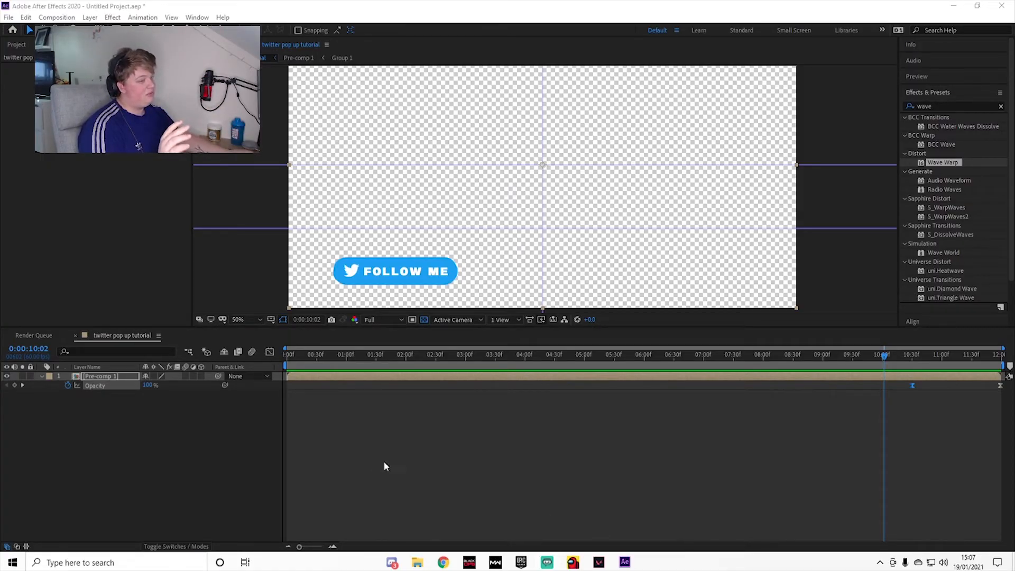
Step: Draw a green rectangle shape layer that covers the entire composition frame
click(249, 437)
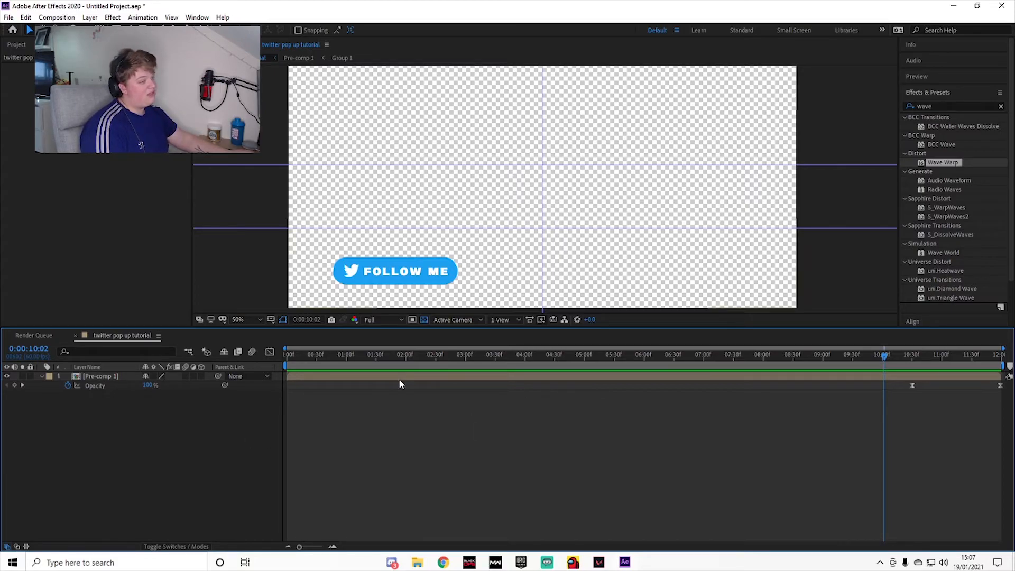
key(q)
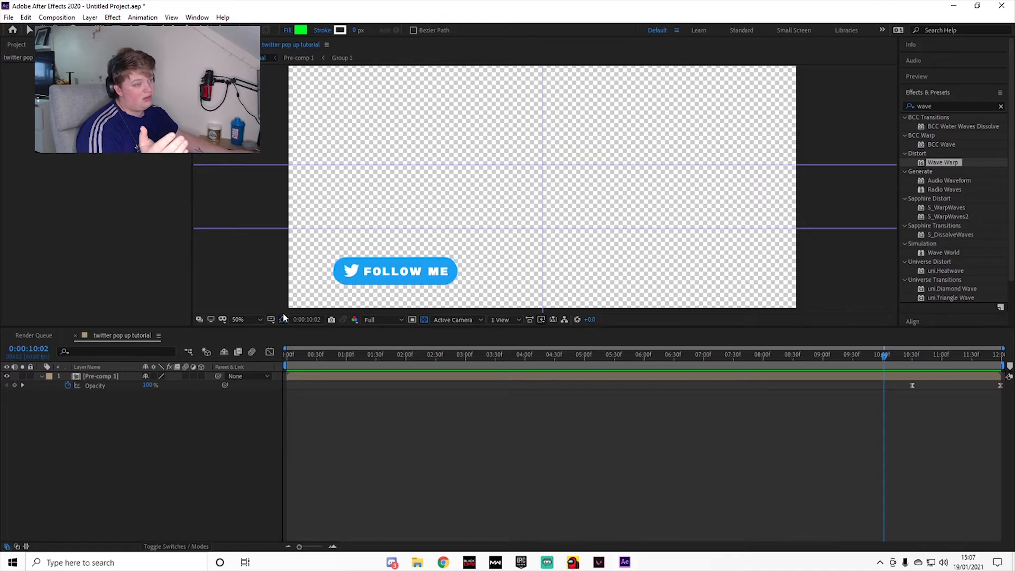
drag(283, 309, 810, 56)
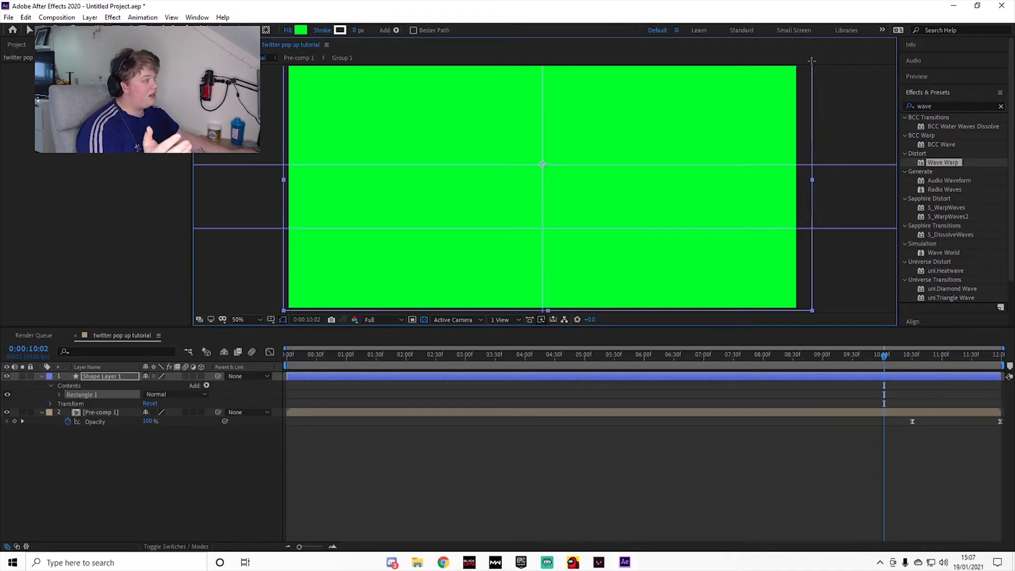
key(comma)
key(v)
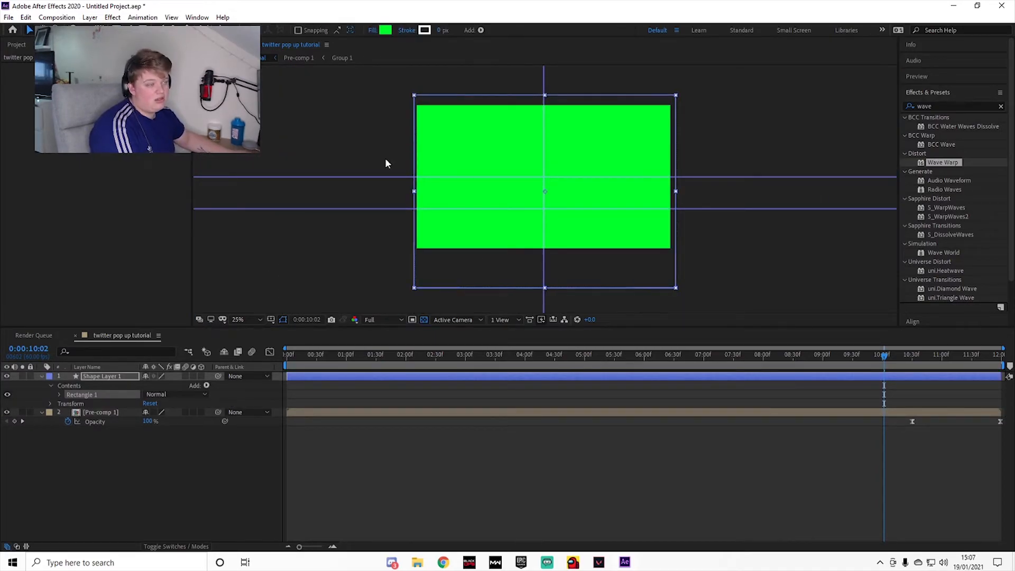
click(404, 297)
Step: Move the green rectangle layer below the pre-comp so it serves as a green-screen background
click(370, 377)
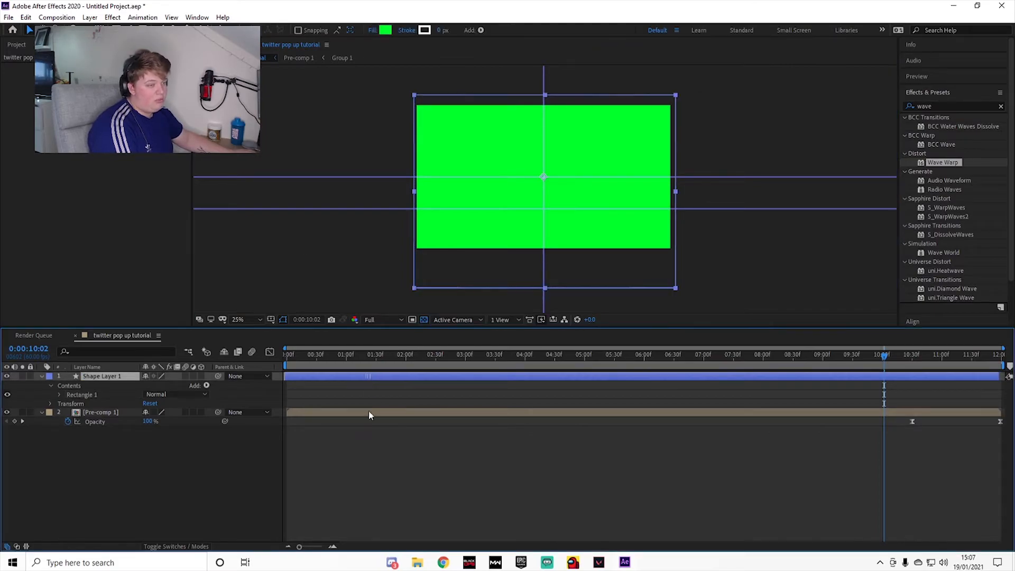
drag(127, 380, 117, 429)
click(432, 483)
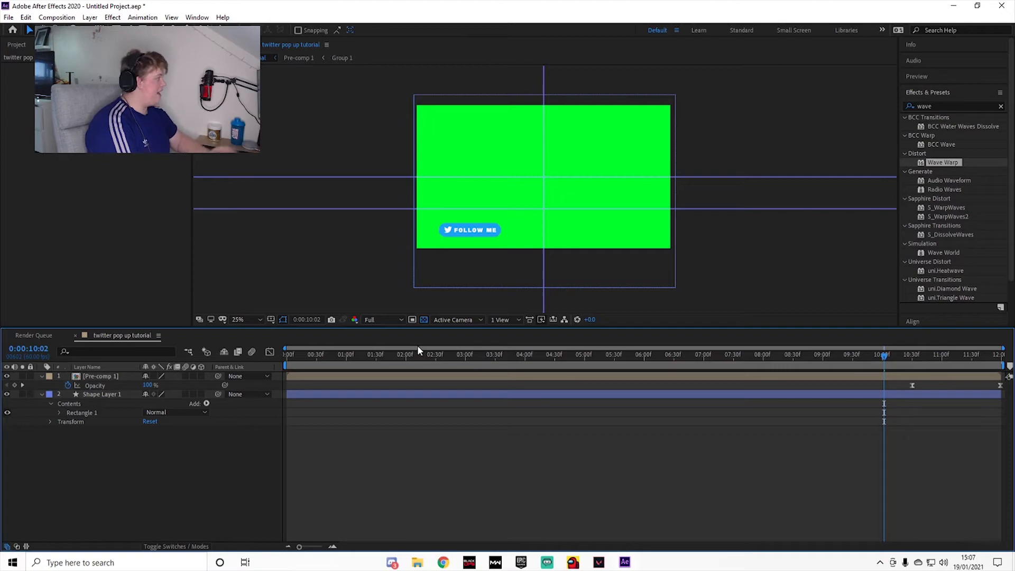
Step: Add the composition to the render queue, and send it to the Adobe Media Encoder queue as well
click(9, 17)
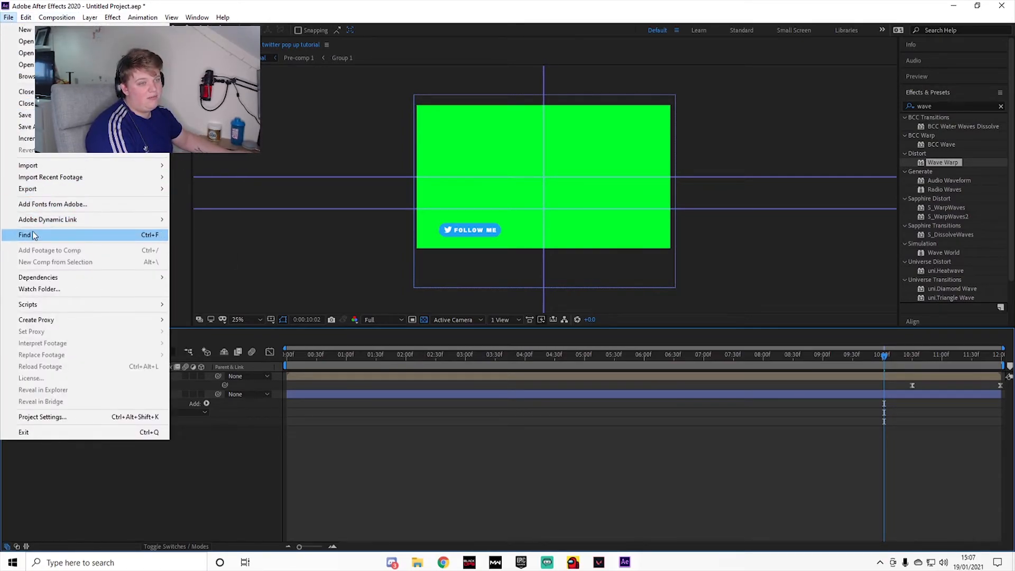
key(ctrl+m)
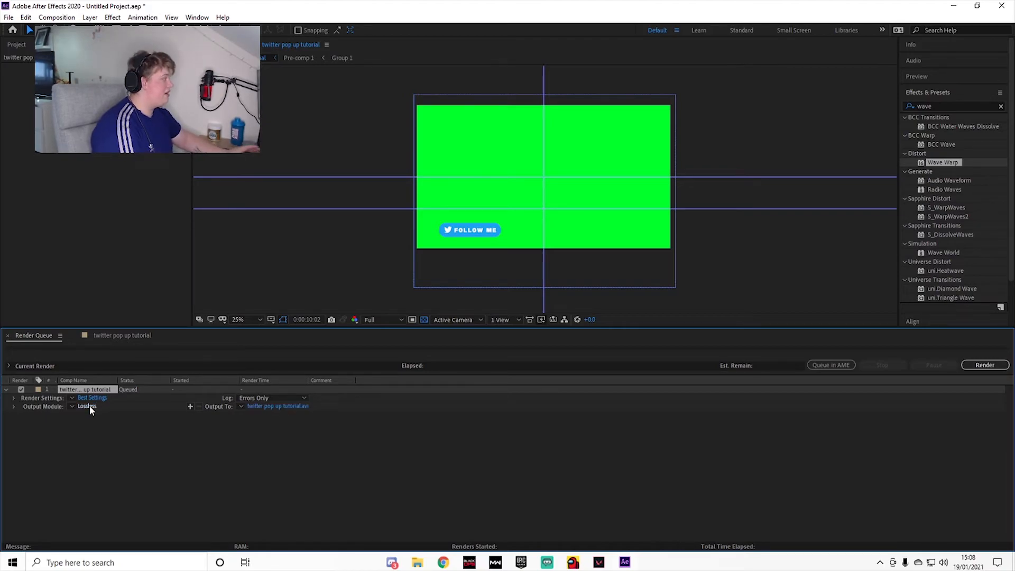
click(9, 17)
mouse_move(80, 188)
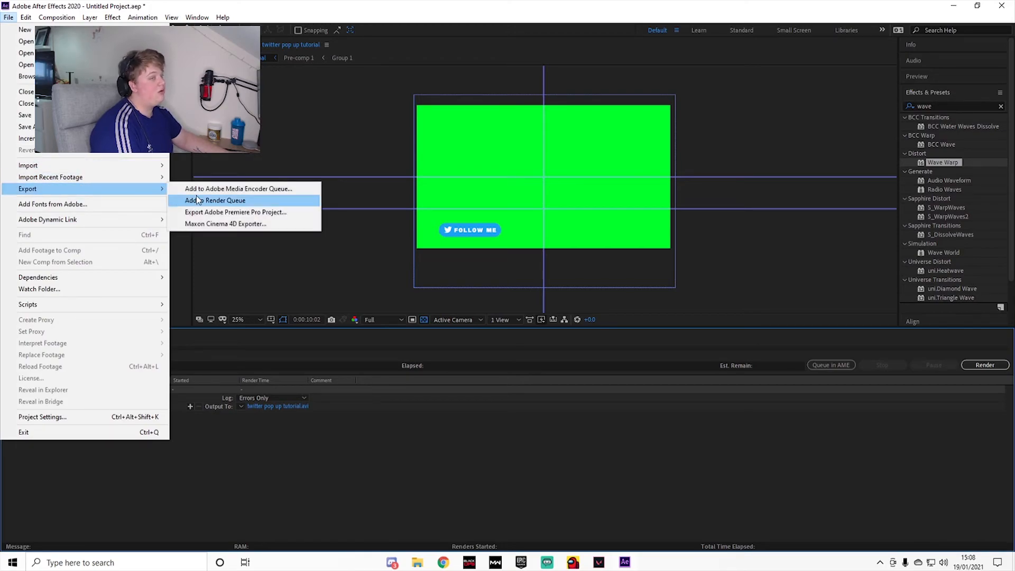
click(205, 189)
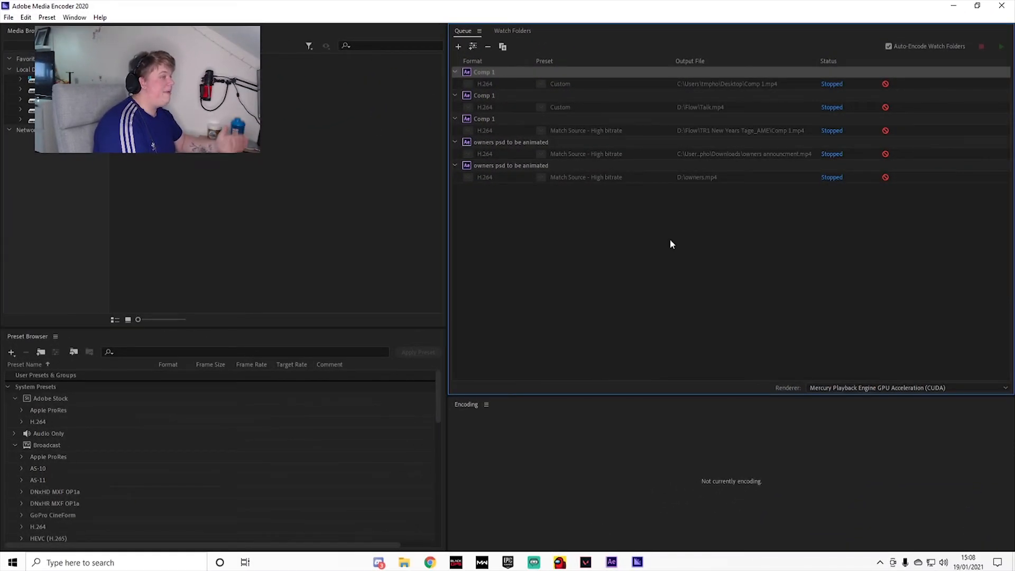
Step: Open the export settings of the queued twitter pop up tutorial composition and set its format to QuickTime
click(591, 202)
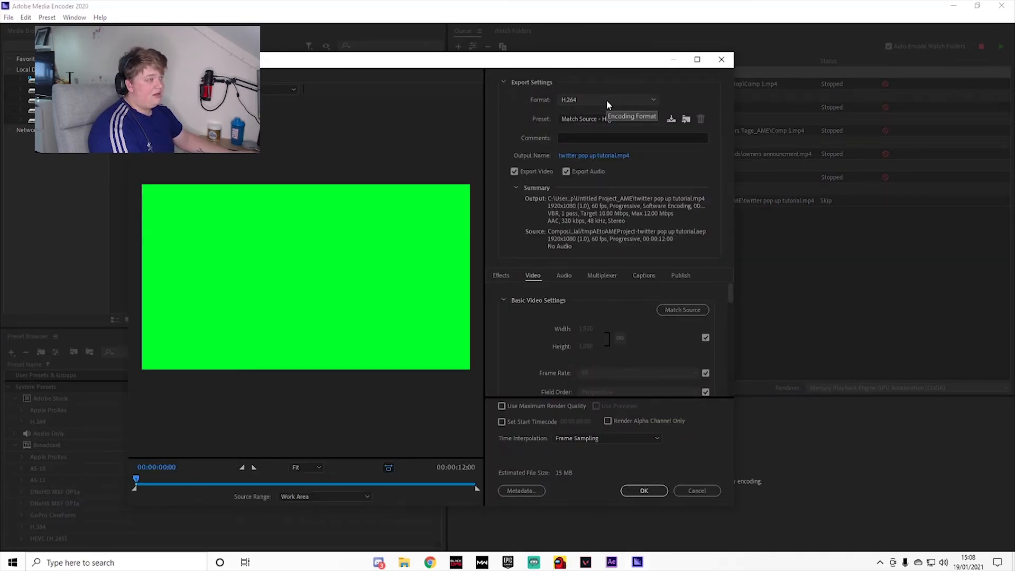
click(607, 100)
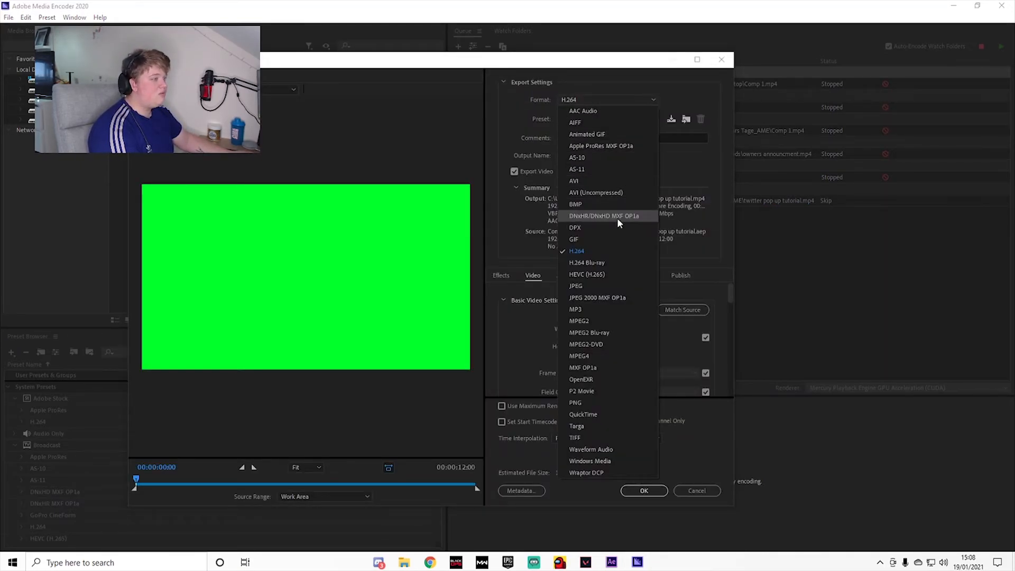
click(608, 413)
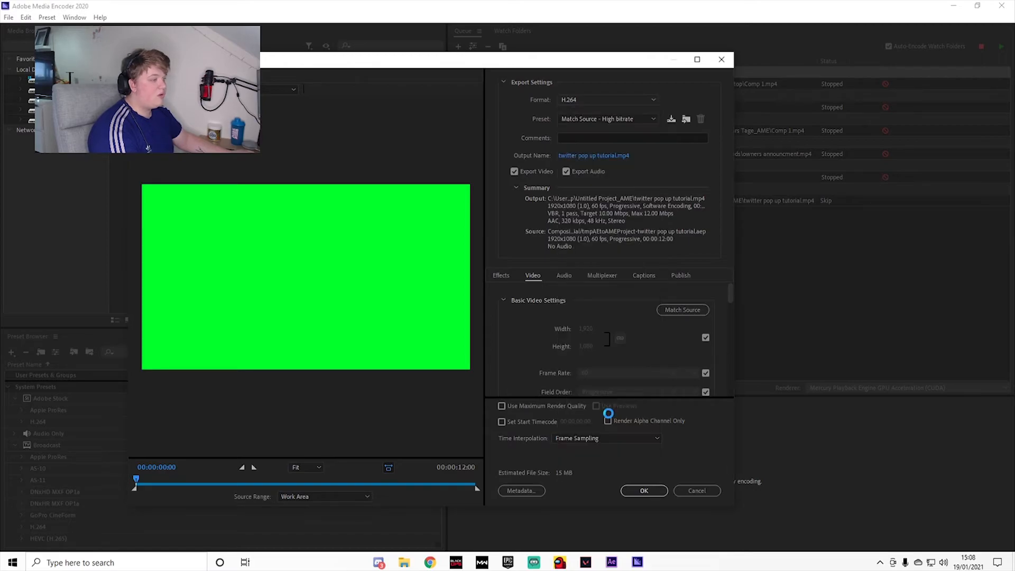
Step: Apply the Apple ProRes 4444 with alpha preset to the QuickTime export and enable Use Maximum Render Quality
click(627, 122)
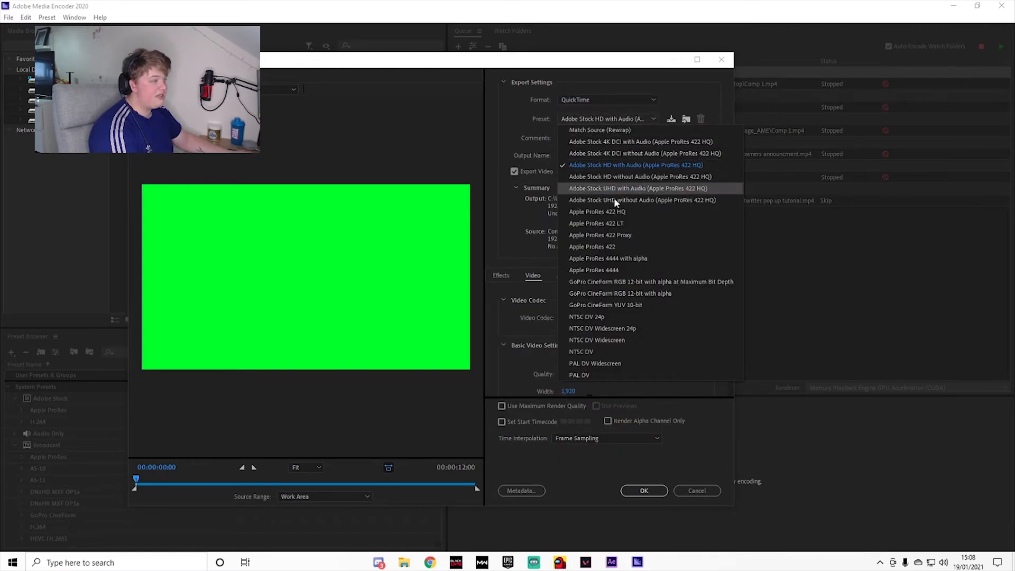
click(627, 262)
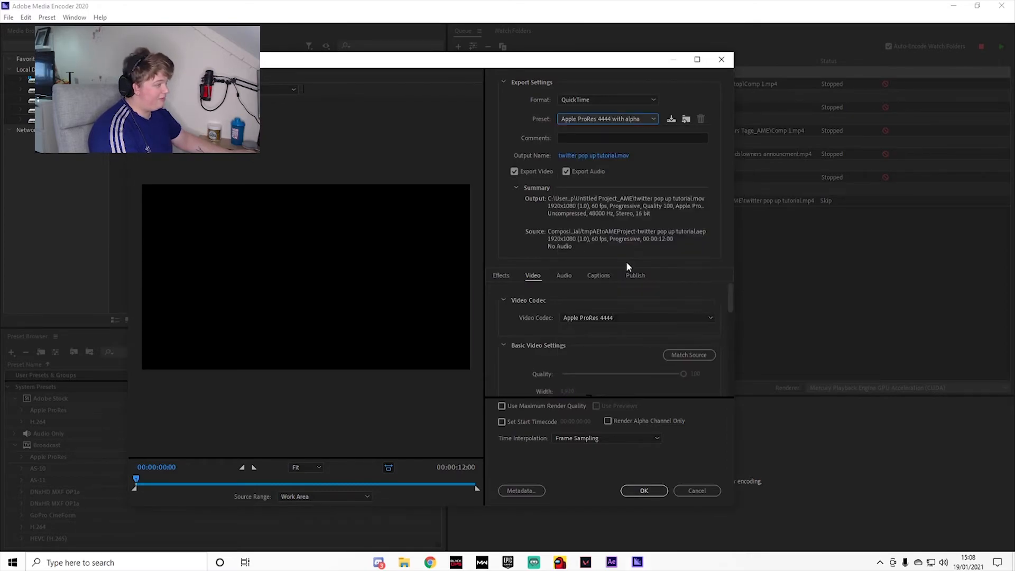
scroll(592, 306, down, 4)
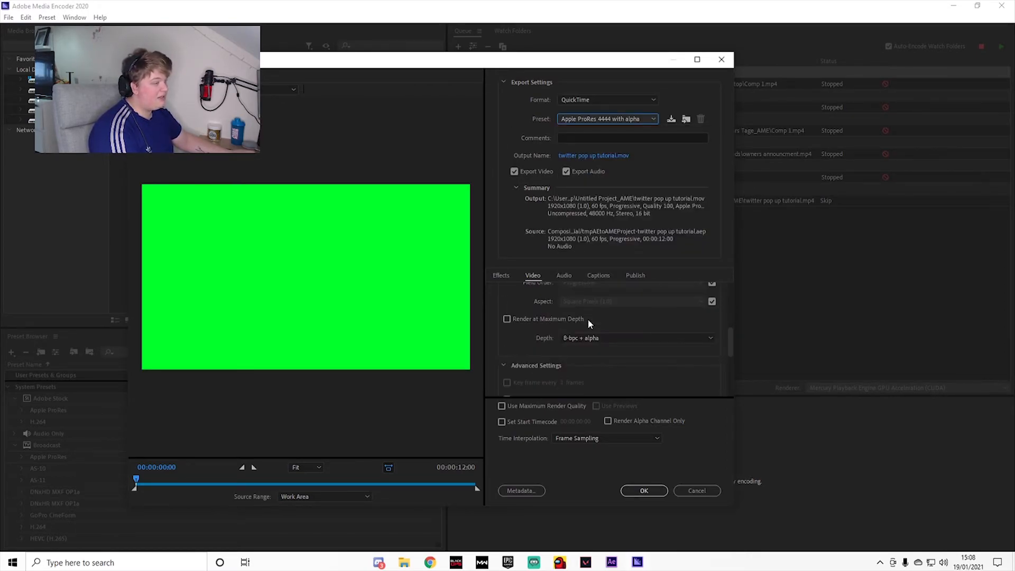
scroll(614, 327, down, 1)
scroll(615, 325, up, 1)
scroll(615, 327, up, 4)
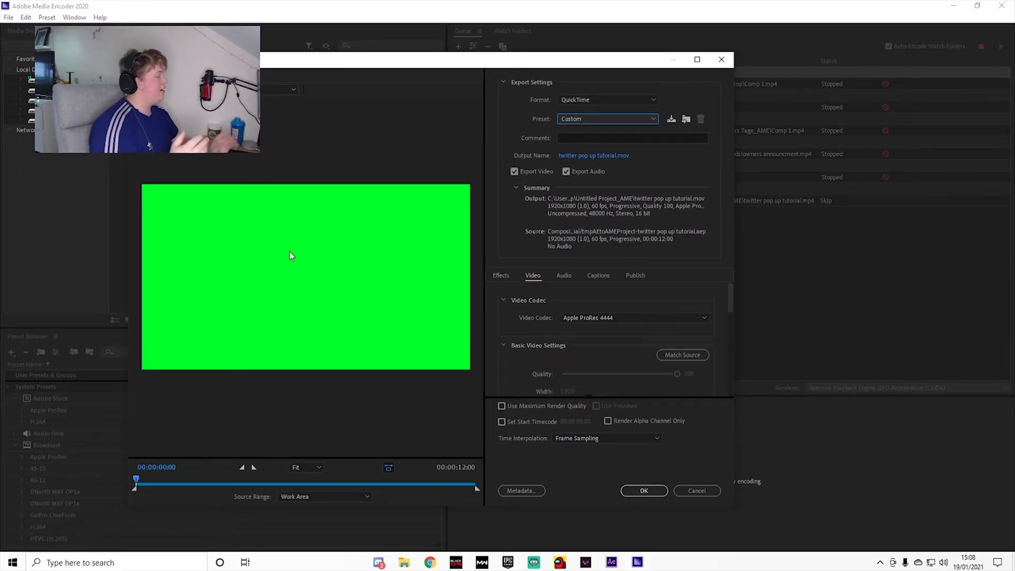
scroll(629, 291, down, 6)
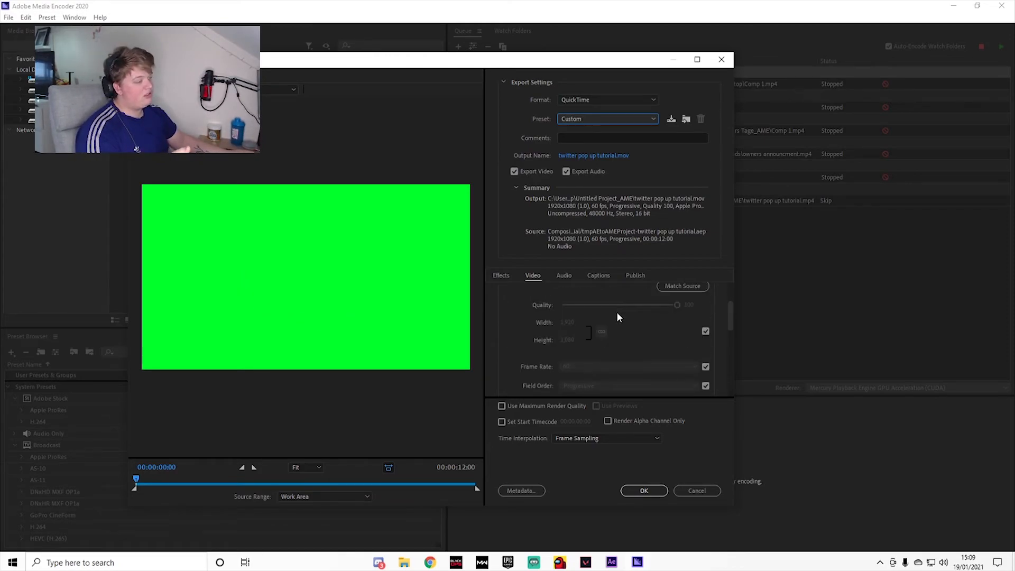
click(504, 407)
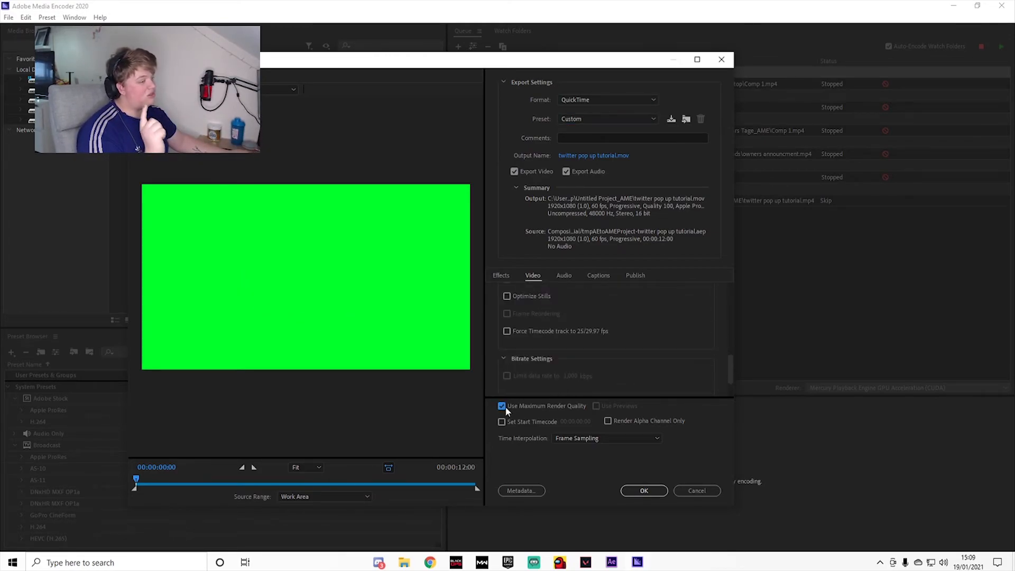
Step: Change the export format to H.264 with the Match Source - High bitrate preset
click(629, 99)
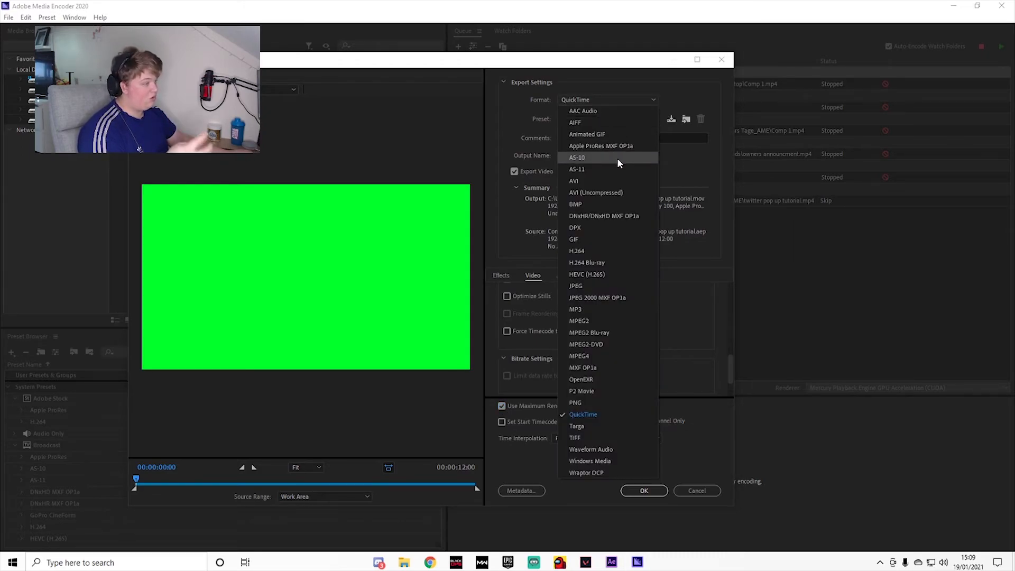
click(607, 251)
click(600, 117)
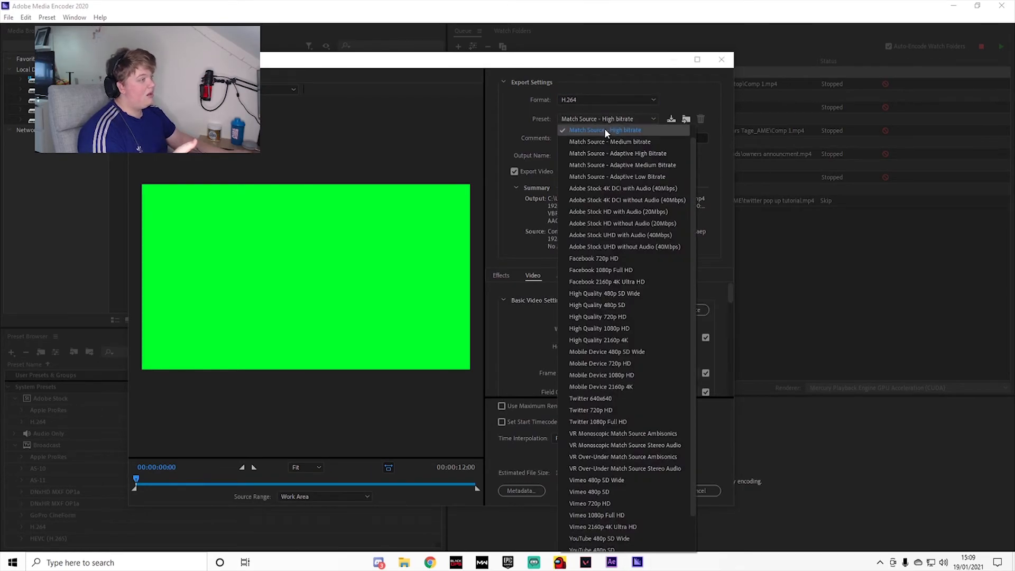
click(604, 128)
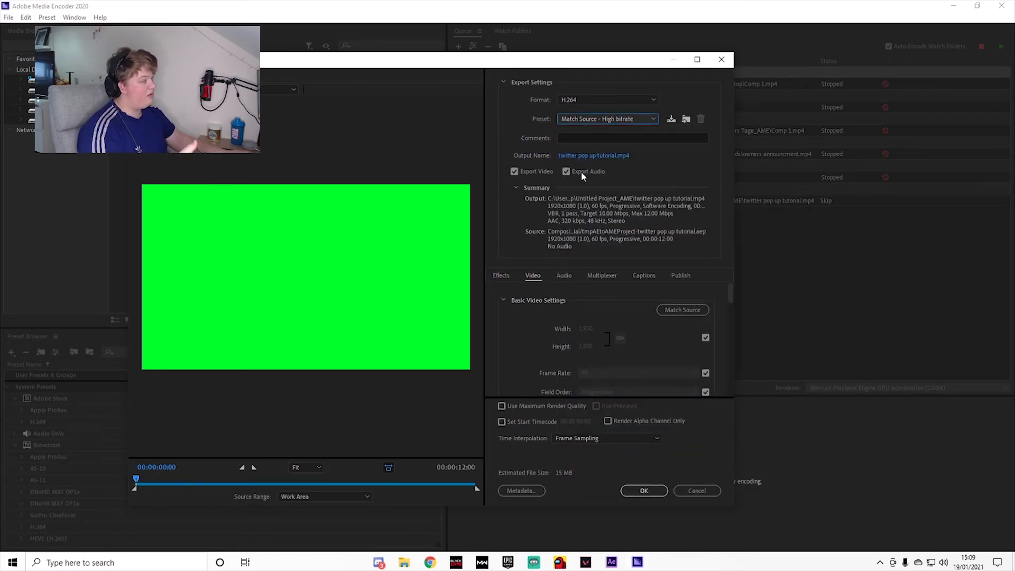
Step: Enable Render at Maximum Depth and Use Maximum Render Quality, keep VBR, 1 pass bitrate encoding, and accept the export settings
scroll(553, 321, down, 2)
click(507, 378)
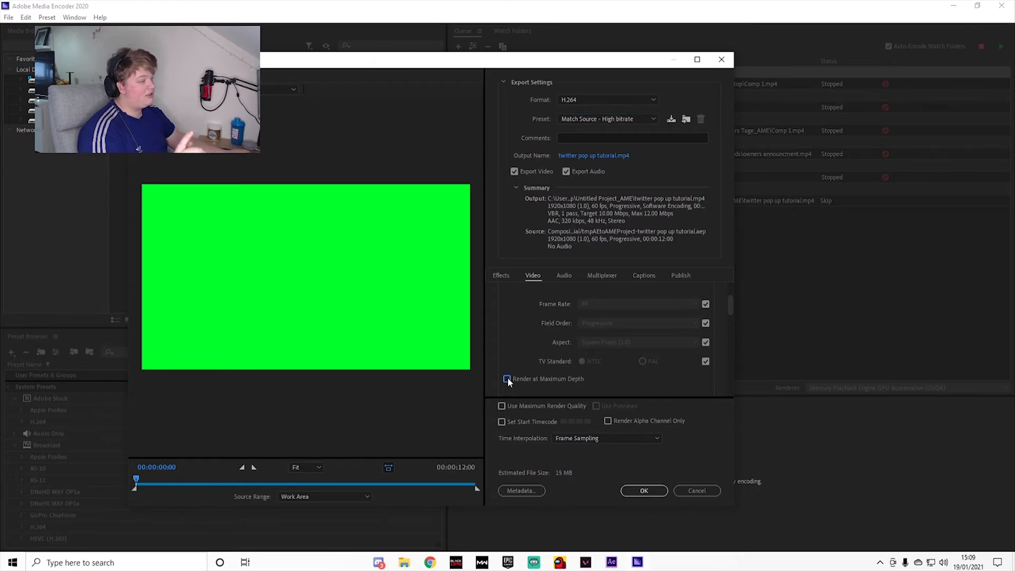
click(501, 406)
scroll(544, 331, down, 5)
click(600, 322)
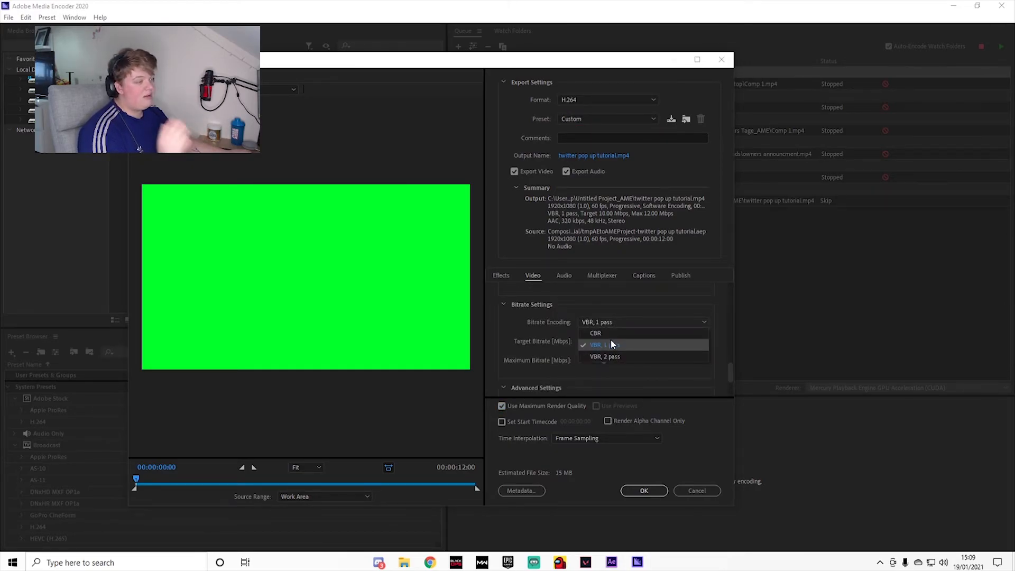
click(644, 312)
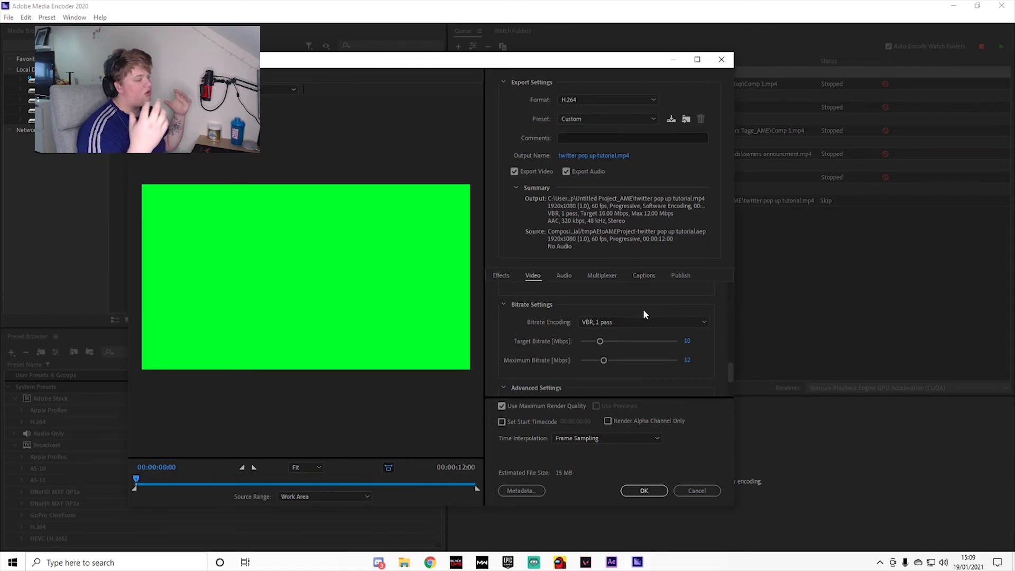
scroll(643, 308, down, 3)
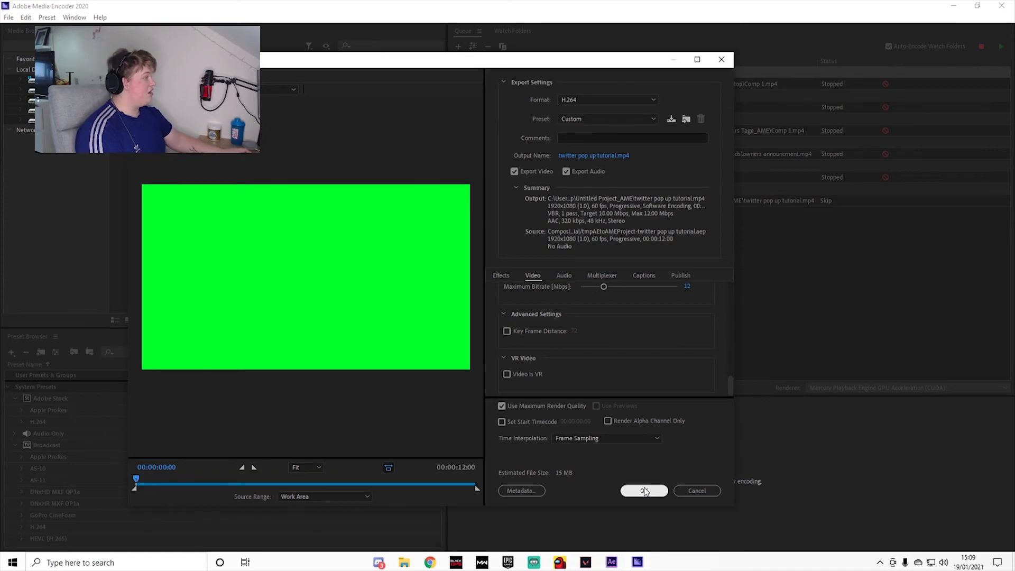
click(645, 491)
Step: Set the output file to twitter pop up tutorial.mp4 in the Desktop folder and start encoding the queue
click(718, 201)
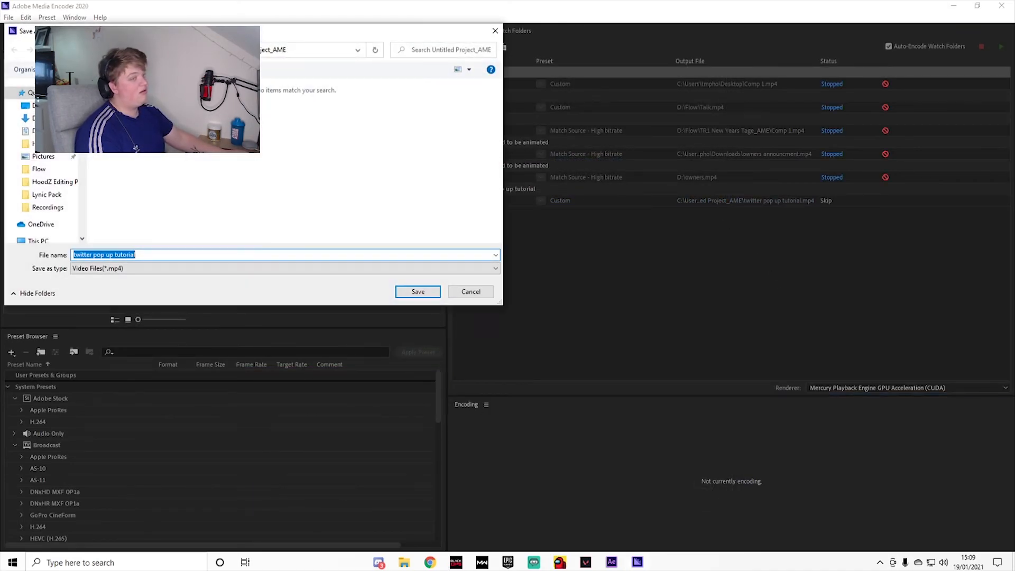
click(44, 106)
click(167, 255)
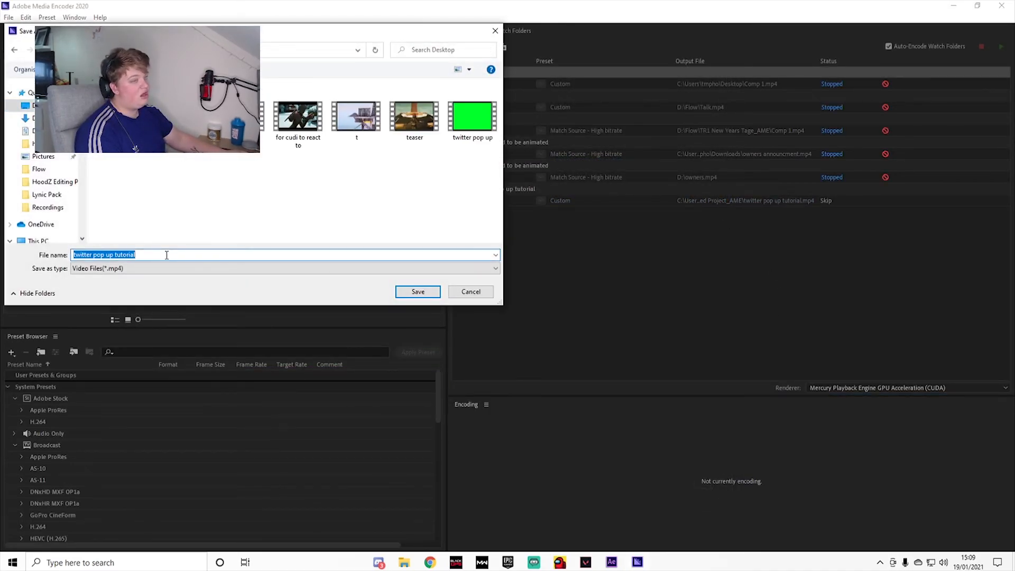
click(437, 294)
click(999, 48)
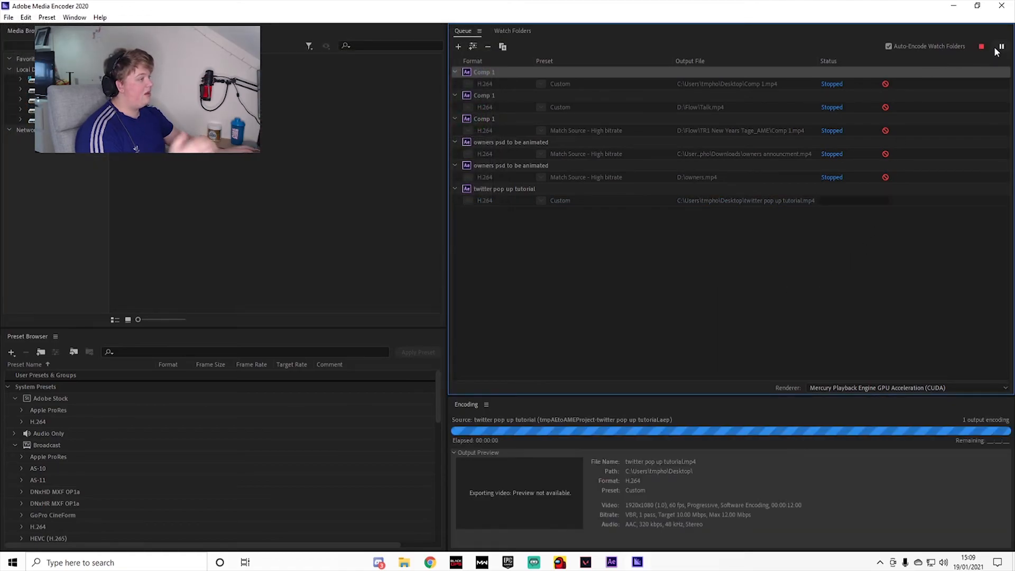